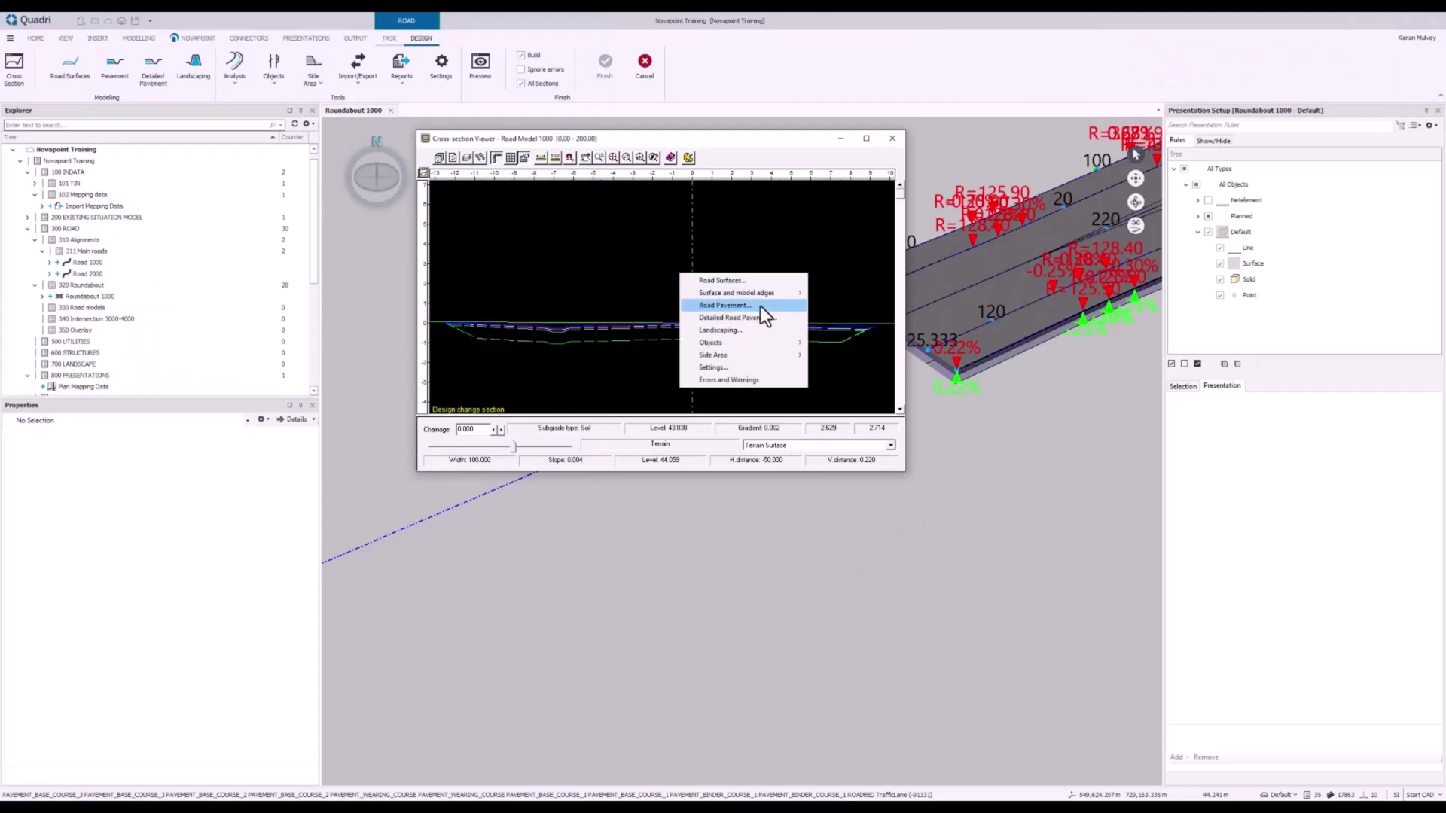
# Open the Road Pavement description for Road Model 1000 and move its table higher on screen
pyautogui.click(761, 305)
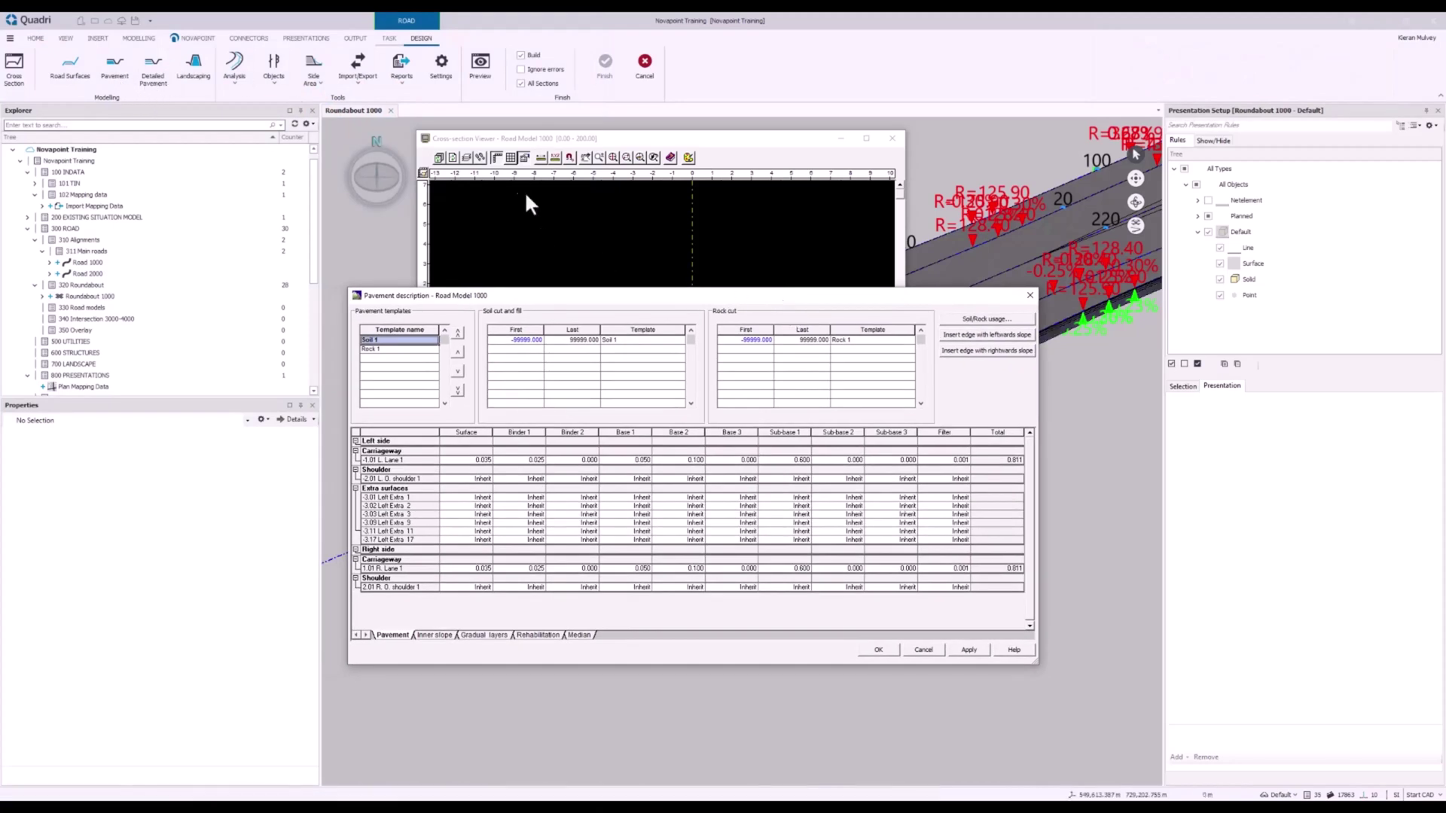
pyautogui.moveTo(570, 294); pyautogui.dragTo(562, 154)
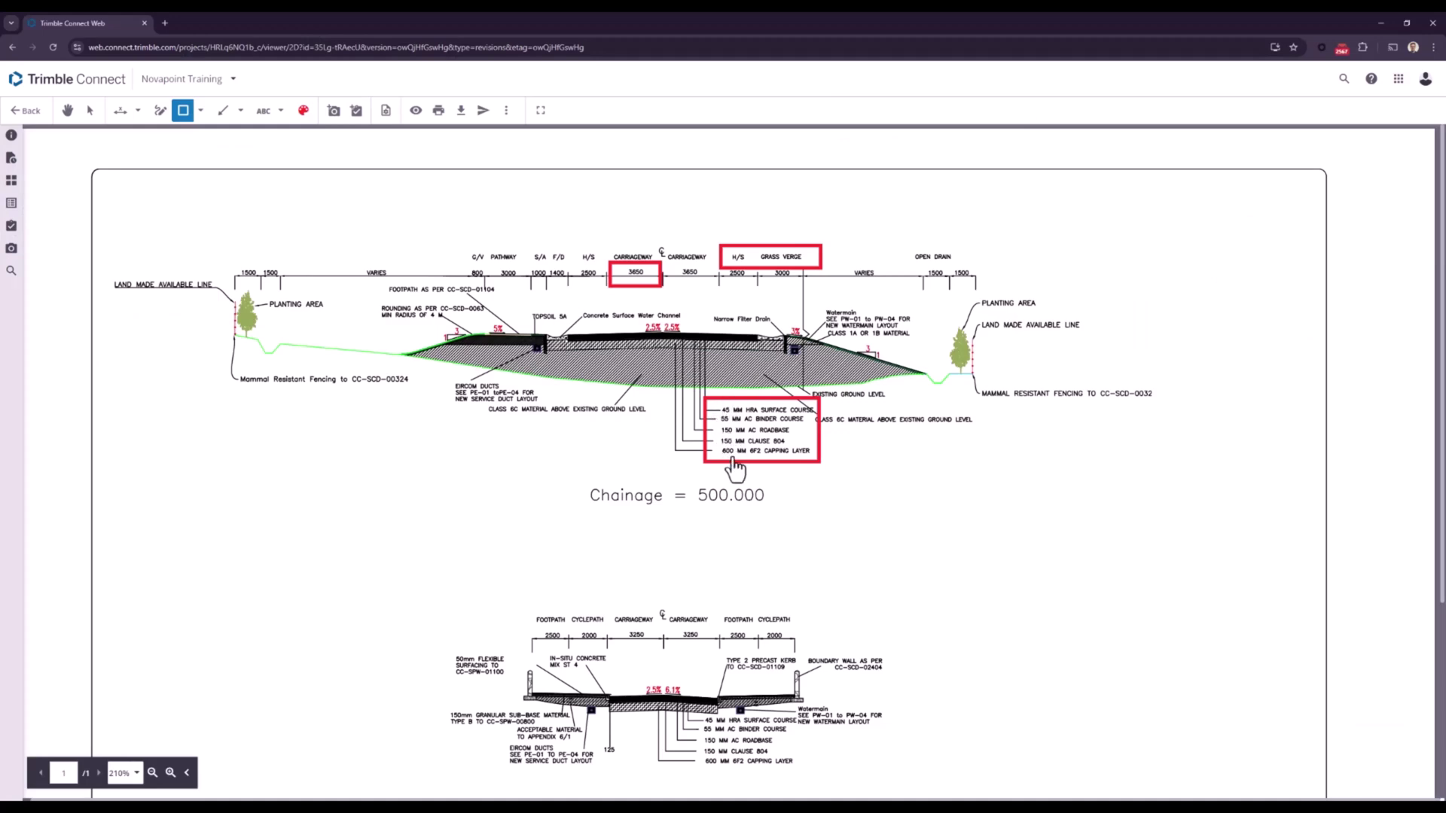
# Place the chainage 500.000 drawing beside Quadri, showing the carriageway and layer thickness callouts
pyautogui.moveTo(710, 29); pyautogui.dragTo(923, 232)
pyautogui.moveTo(938, 284); pyautogui.dragTo(988, 289)
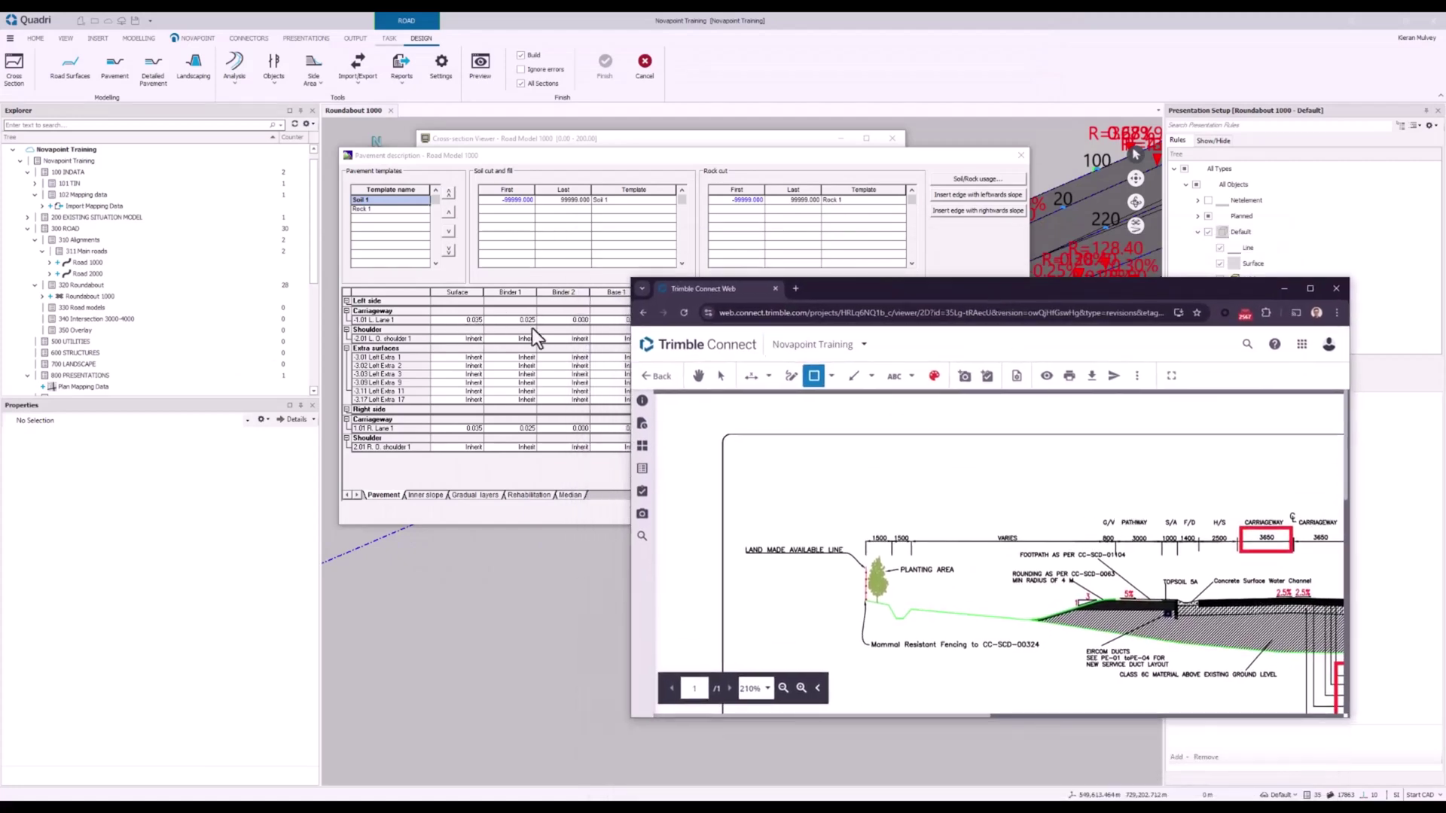
pyautogui.hscroll(5, 911, 459)
pyautogui.scroll(-1, 911, 459)
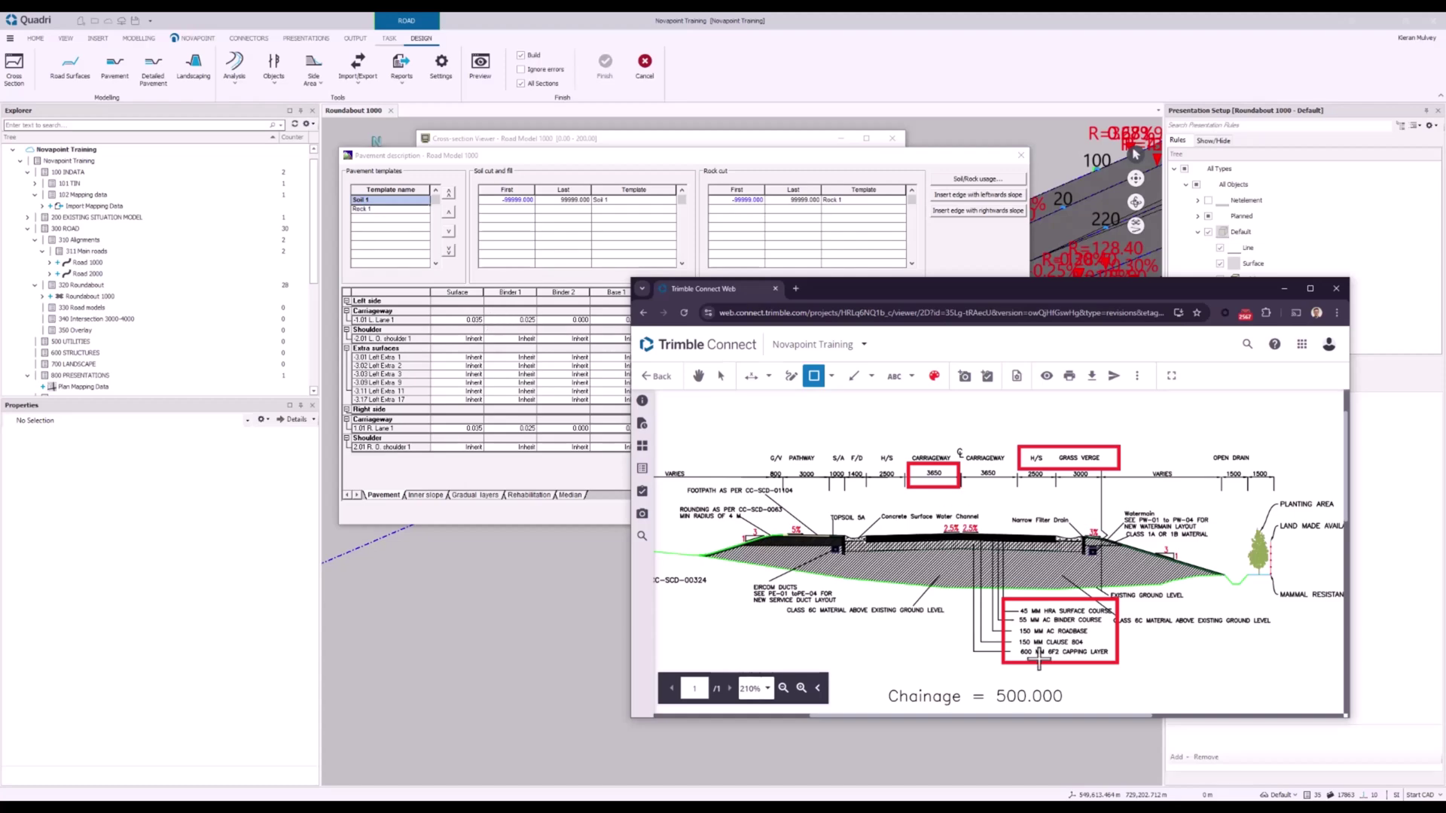
# Enter Lane 1's surface thickness 0.045 and Binder 1 thickness 0.055
pyautogui.click(1283, 289)
pyautogui.click(471, 323)
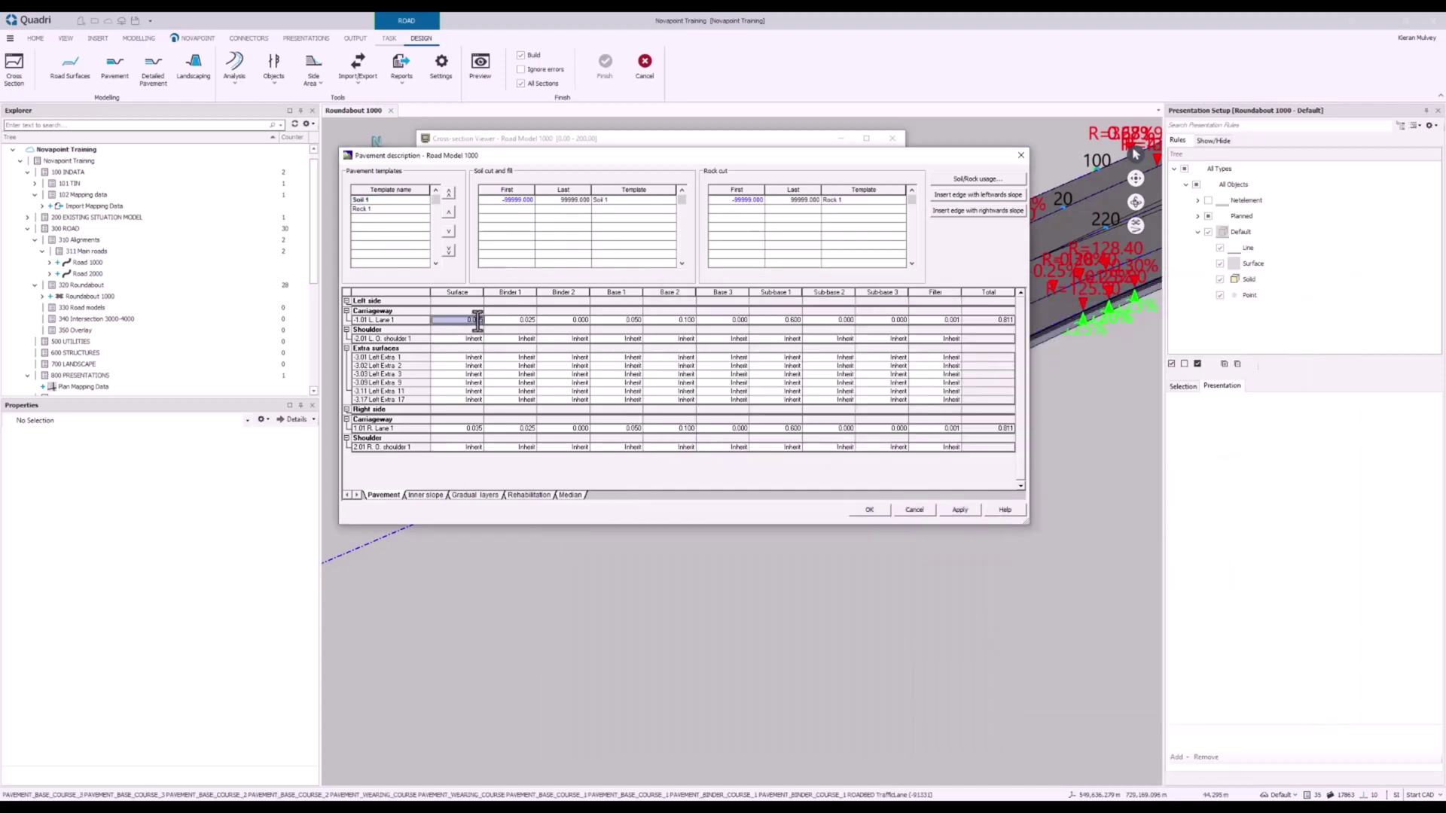
pyautogui.write('0.045')
pyautogui.click(521, 319)
pyautogui.write('0.055')
pyautogui.press('Tab')
# Set Lane 1's Base 1 and Base 2 to 0.150 and its Filter to 0
pyautogui.click(620, 321)
pyautogui.write('0.15')
pyautogui.press('Tab')
pyautogui.press('BackSpace')
pyautogui.press('Tab')
pyautogui.press('Tab')
pyautogui.click(934, 321)
pyautogui.click(899, 339)
pyautogui.click(671, 320)
pyautogui.press('Tab')
pyautogui.click(405, 366)
# Set the surface and Binder 1 layers of left extras 3.01–3.03 to Inherit slope
pyautogui.moveTo(411, 358); pyautogui.dragTo(415, 357)
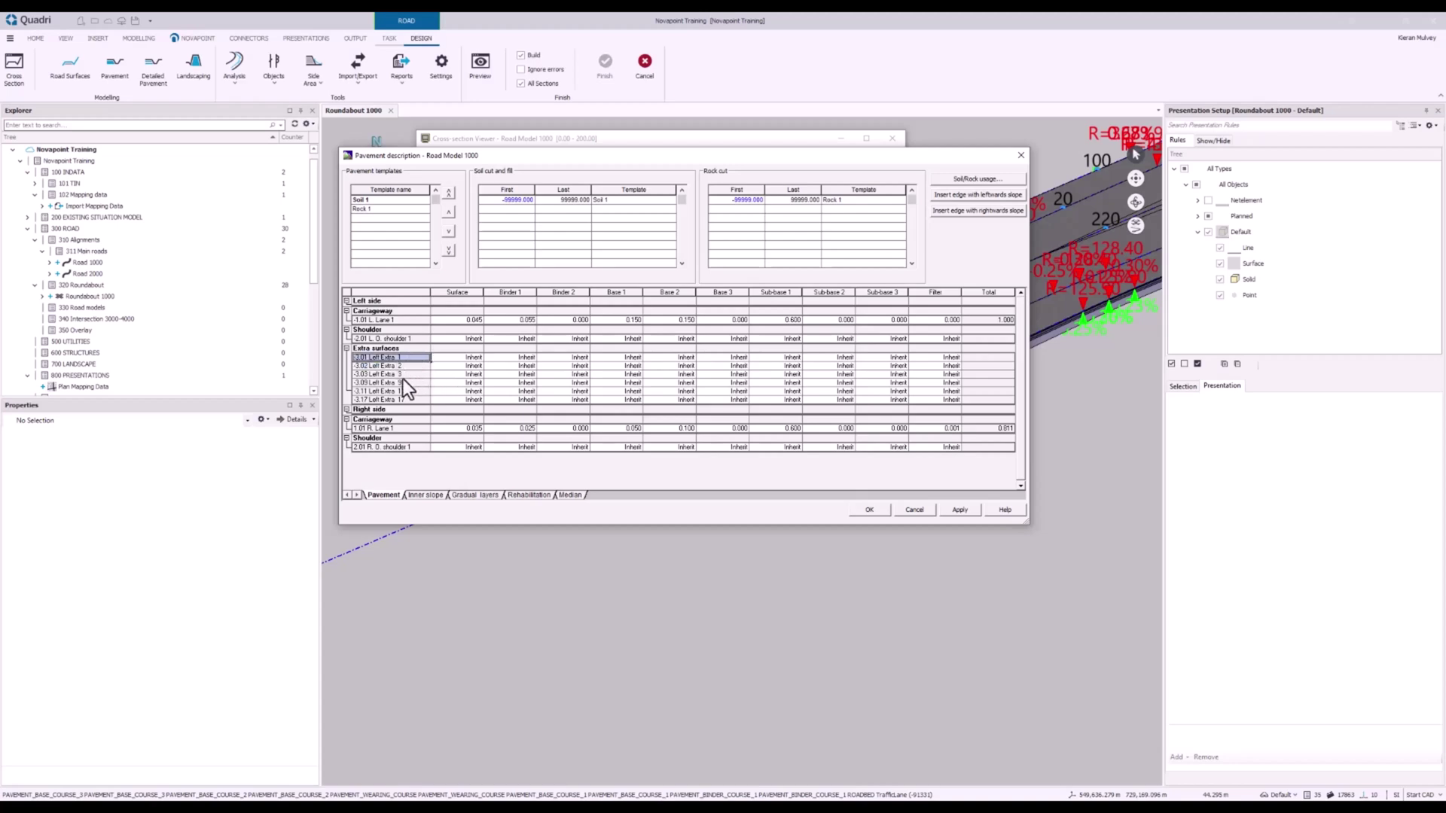
pyautogui.click(408, 375)
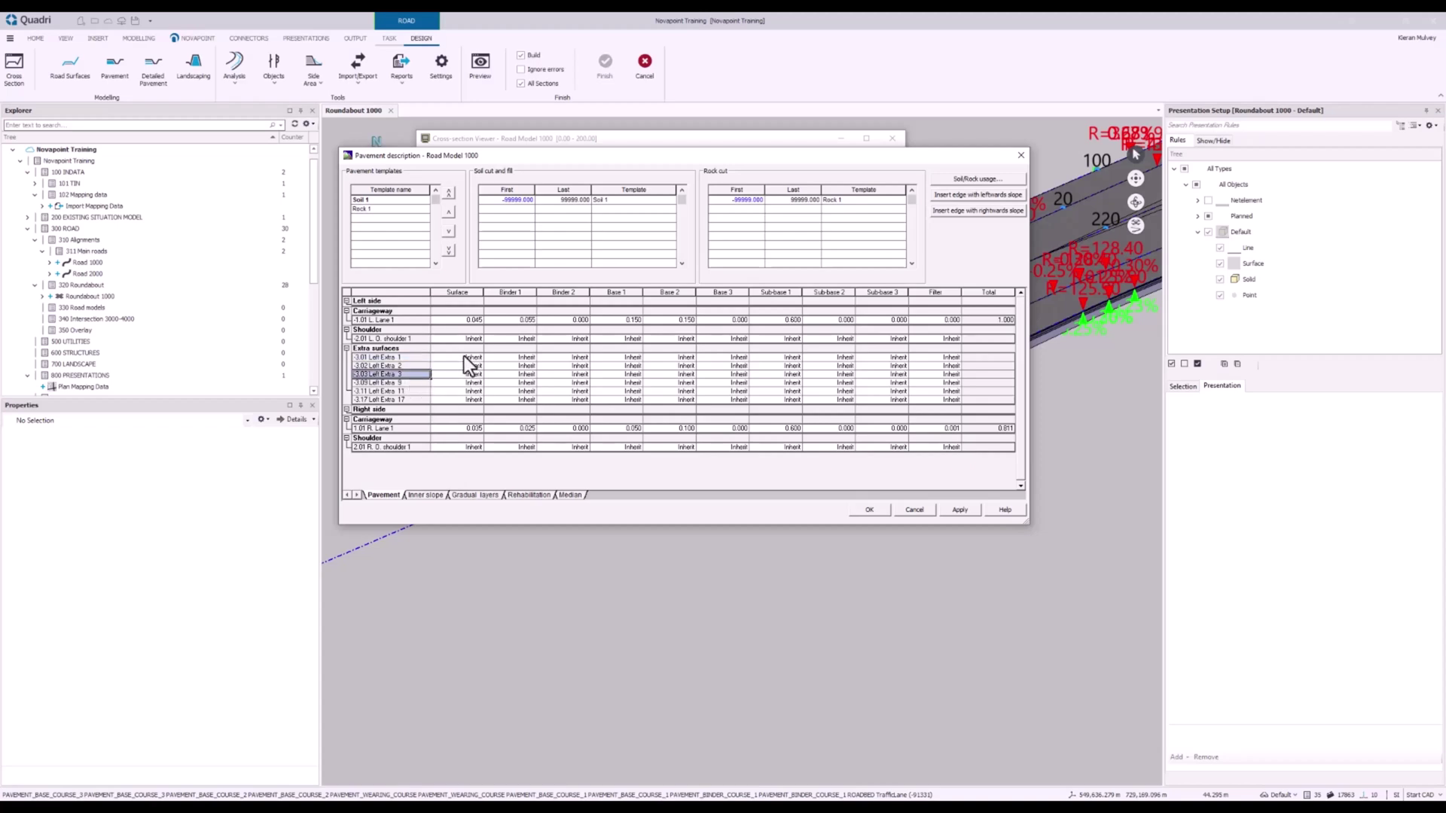
pyautogui.click(465, 358)
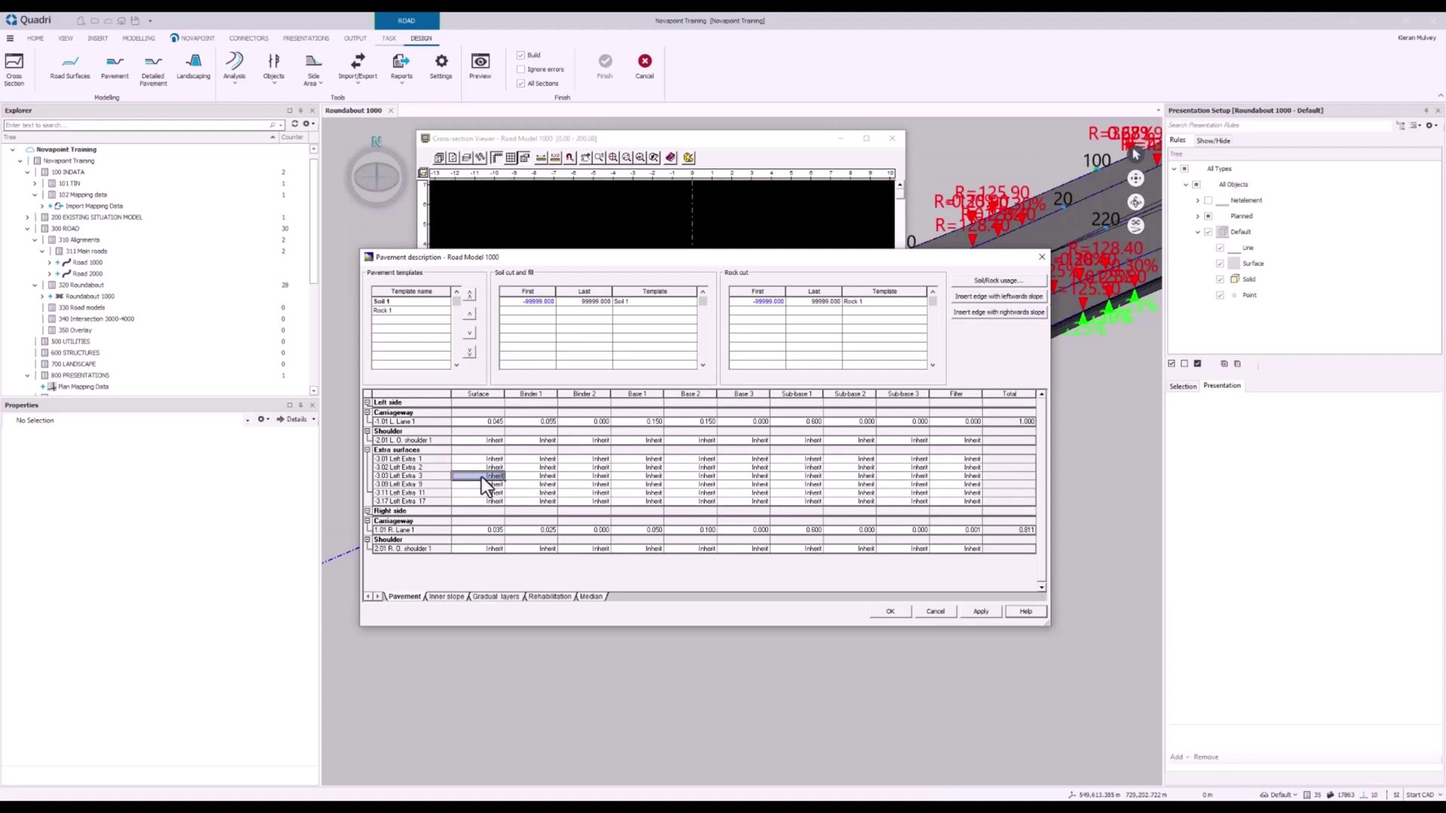
pyautogui.rightClick(481, 477)
pyautogui.click(521, 497)
pyautogui.click(526, 466)
pyautogui.click(589, 459)
# Fill the remaining Extra 1–3 layers through the filter with Inherit slope
pyautogui.press('Right')
pyautogui.press('Right')
pyautogui.press('Right')
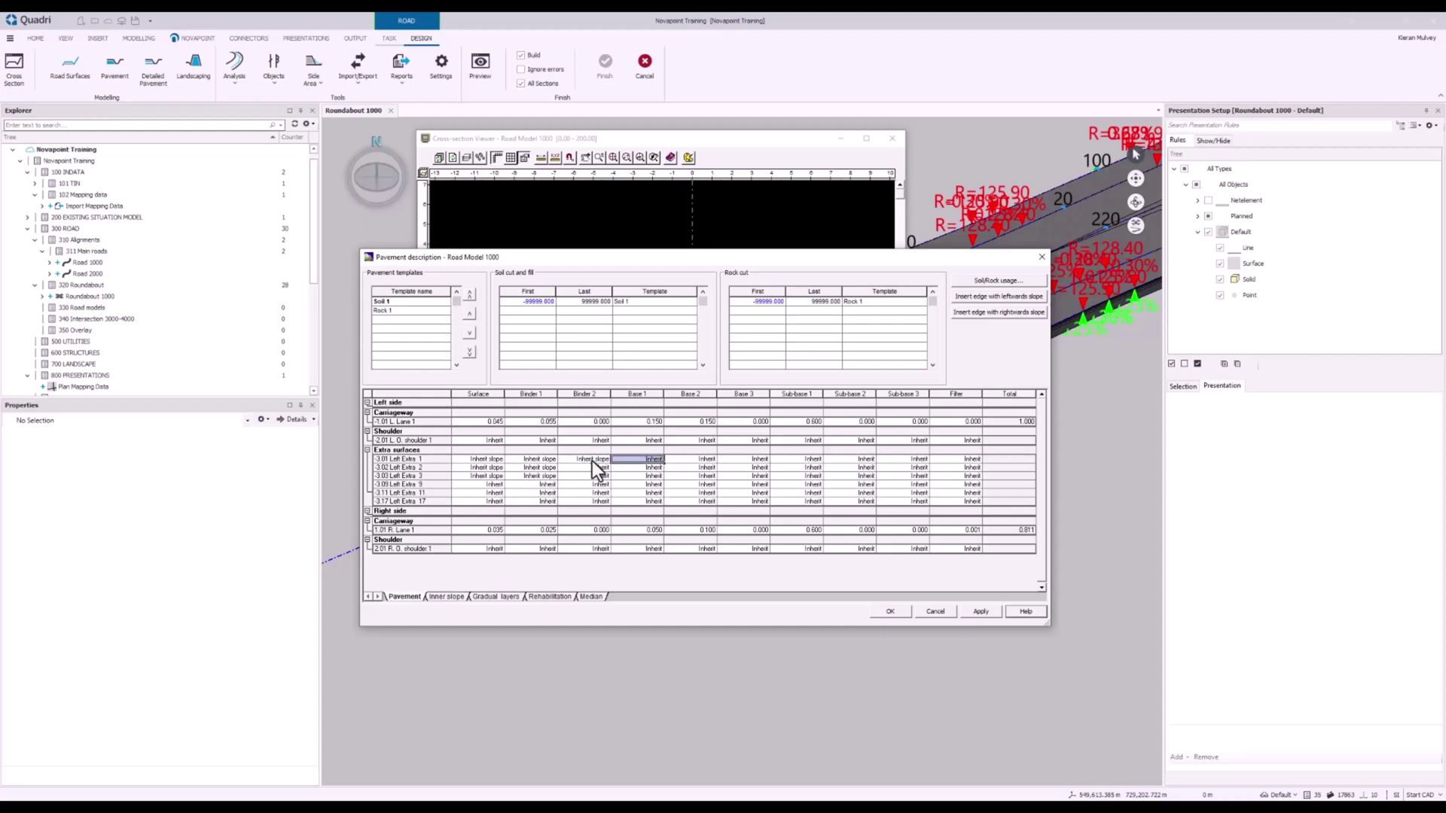
pyautogui.press('Right')
pyautogui.press('Right')
pyautogui.press('Right')
pyautogui.press('Right')
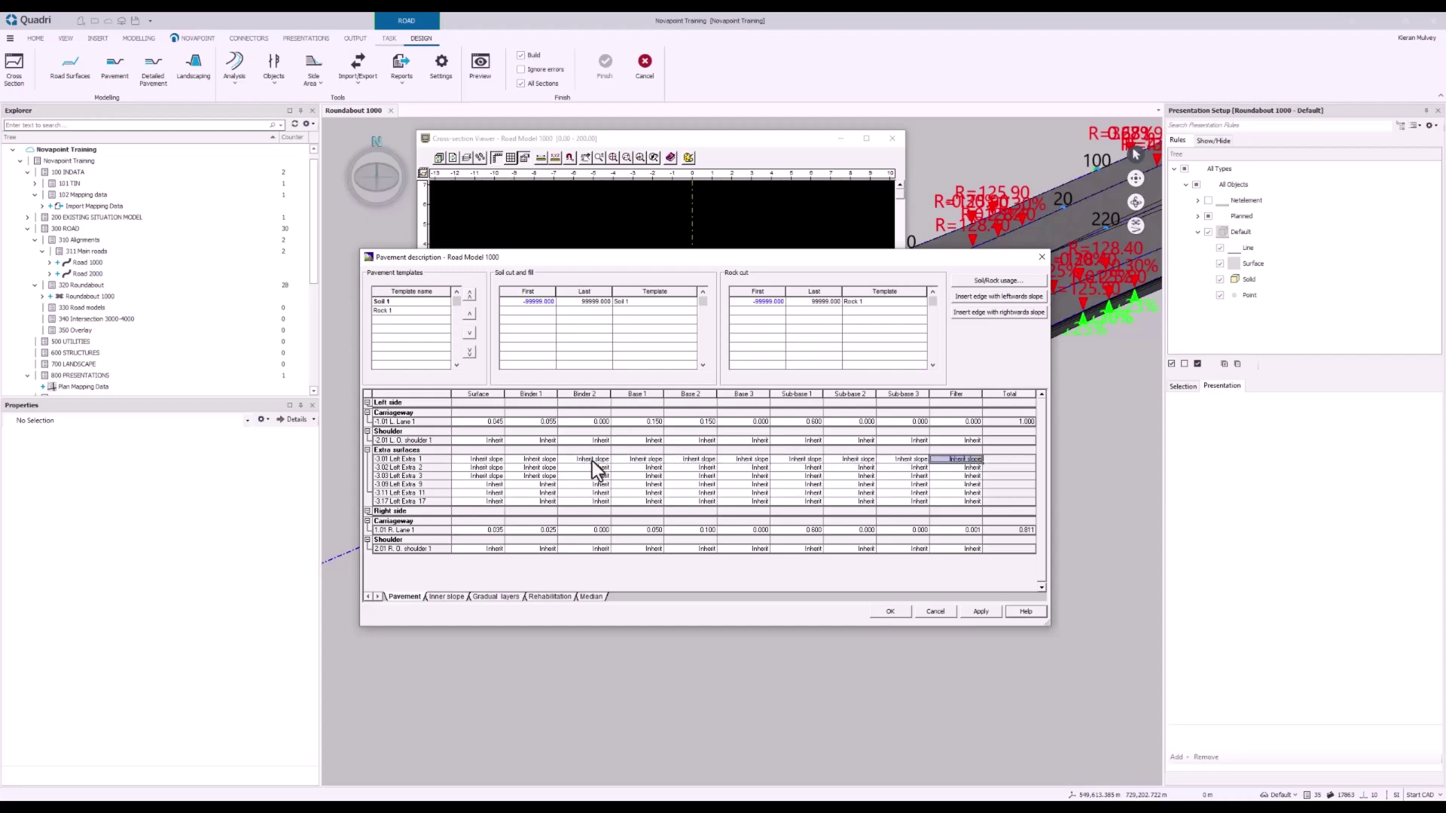
pyautogui.press('Down')
pyautogui.click(595, 466)
pyautogui.press('Right')
pyautogui.press('Right')
pyautogui.press('Right')
pyautogui.press('Right')
pyautogui.press('Right')
pyautogui.press('Right')
pyautogui.press('Right')
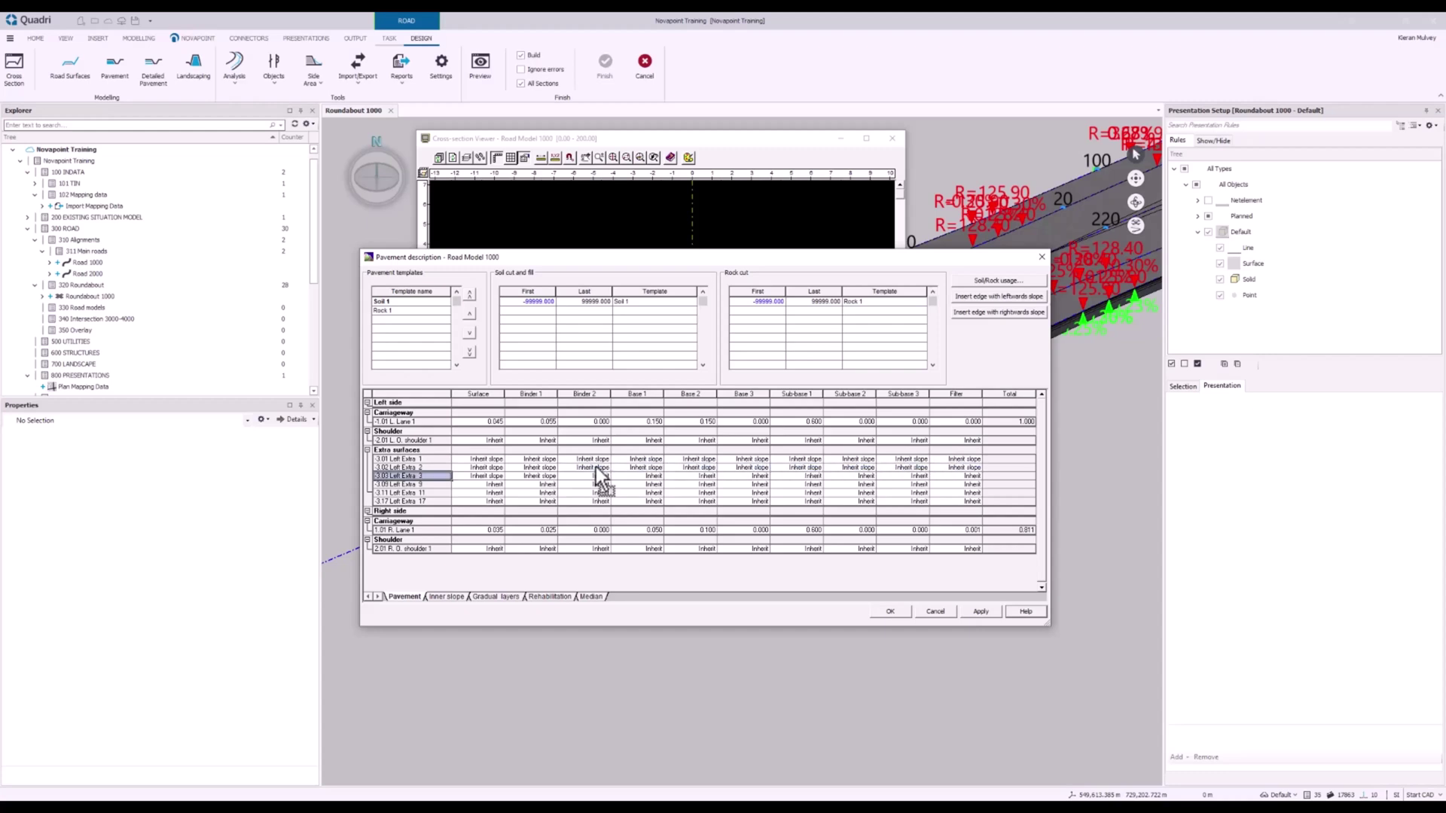
pyautogui.click(581, 476)
pyautogui.press('Right')
pyautogui.press('Right')
pyautogui.press('Right')
pyautogui.press('Right')
pyautogui.press('Right')
pyautogui.press('Right')
pyautogui.press('Right')
pyautogui.press('Right')
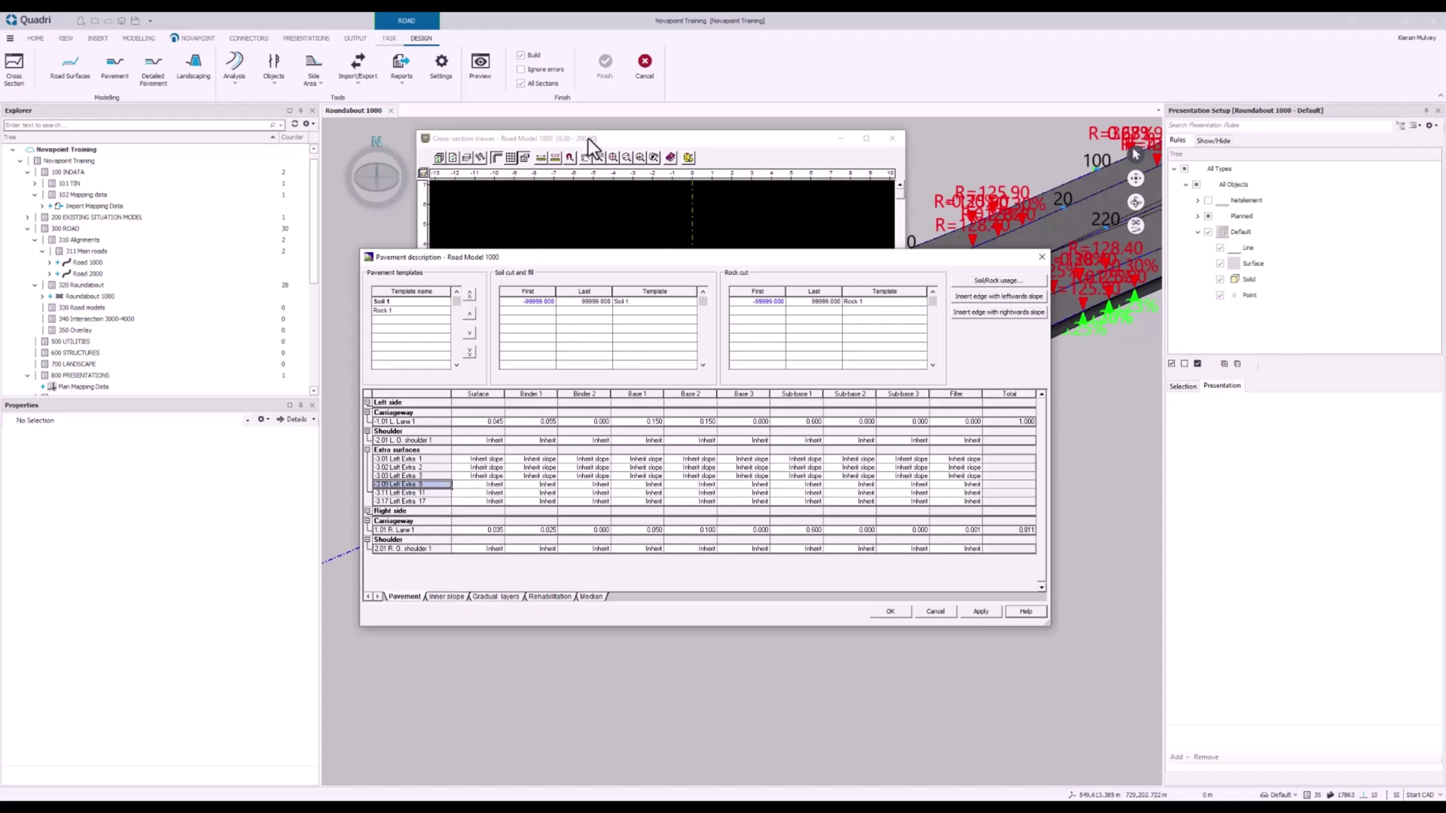
pyautogui.moveTo(589, 139); pyautogui.dragTo(608, 114)
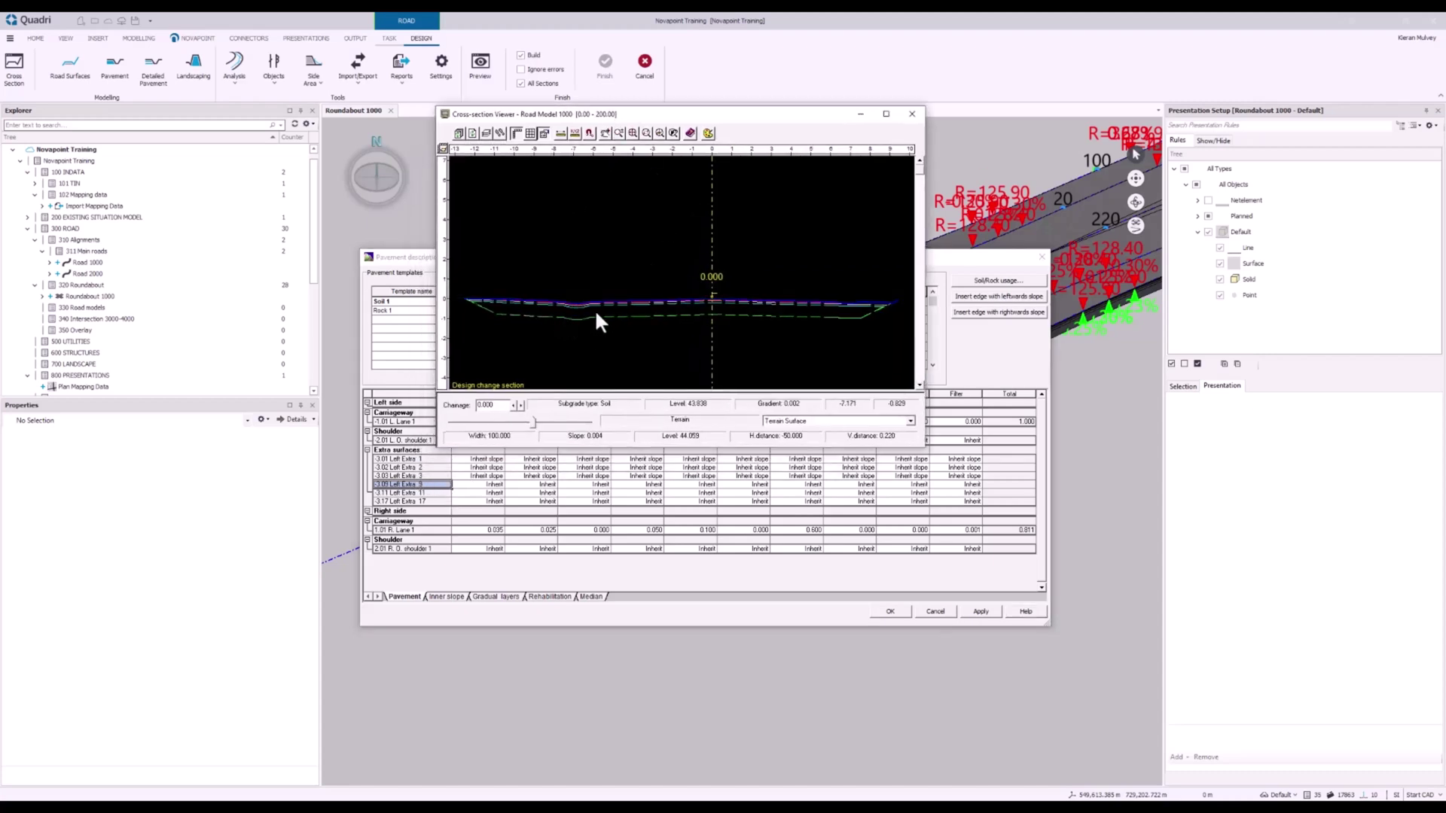
pyautogui.scroll(2, 577, 312)
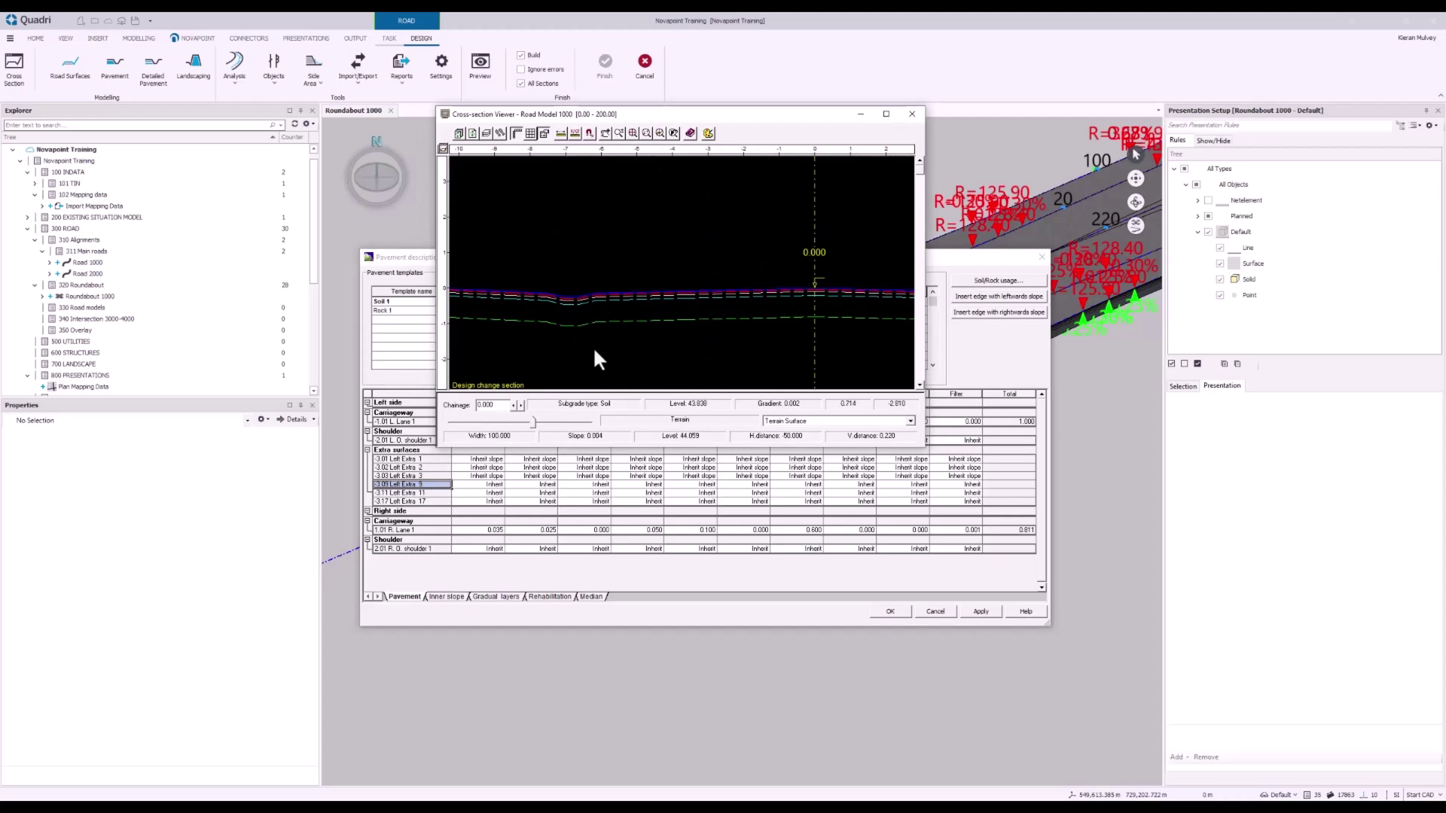
pyautogui.scroll(1, 573, 324)
pyautogui.scroll(1, 607, 297)
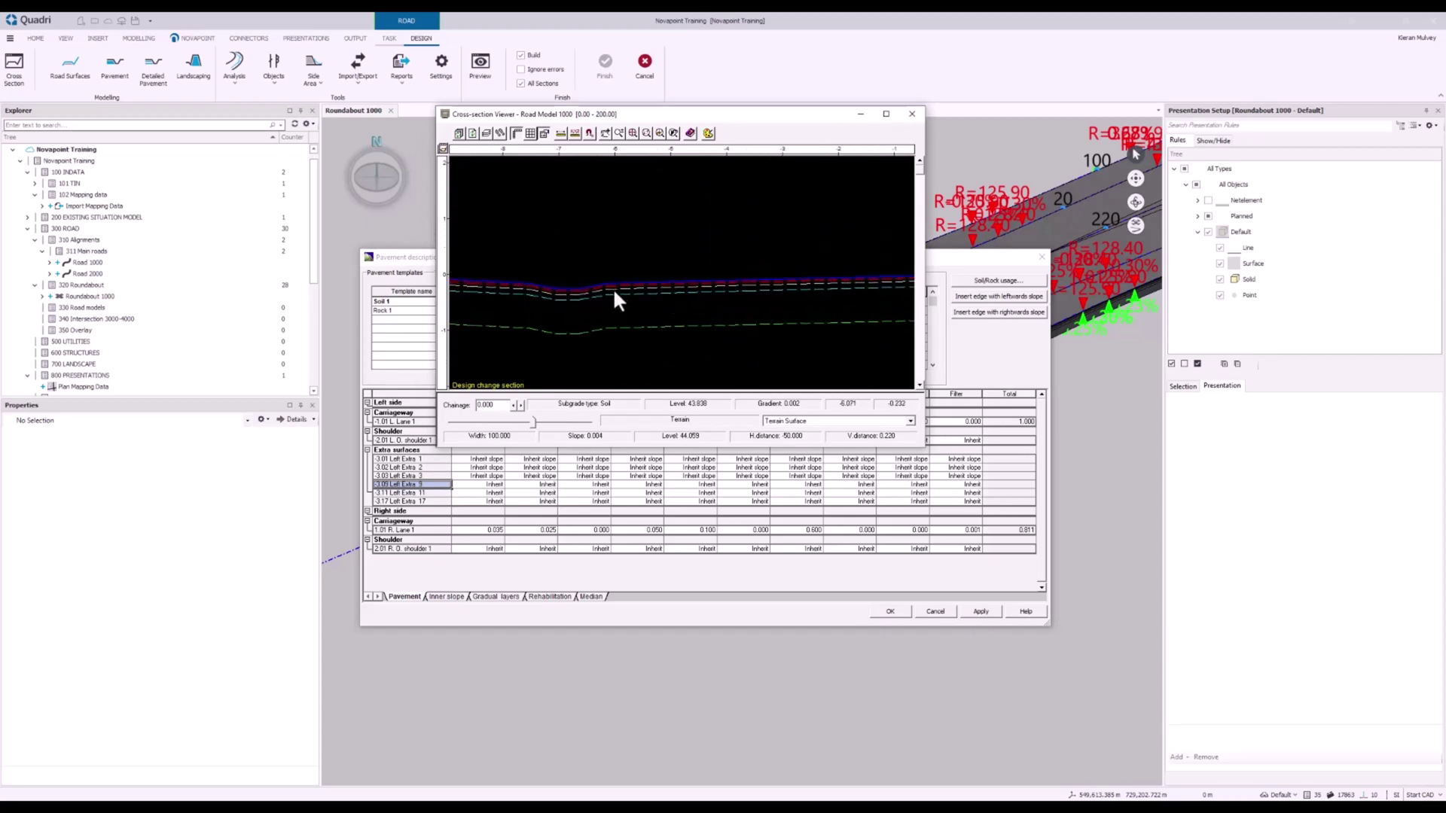
pyautogui.scroll(2, 581, 300)
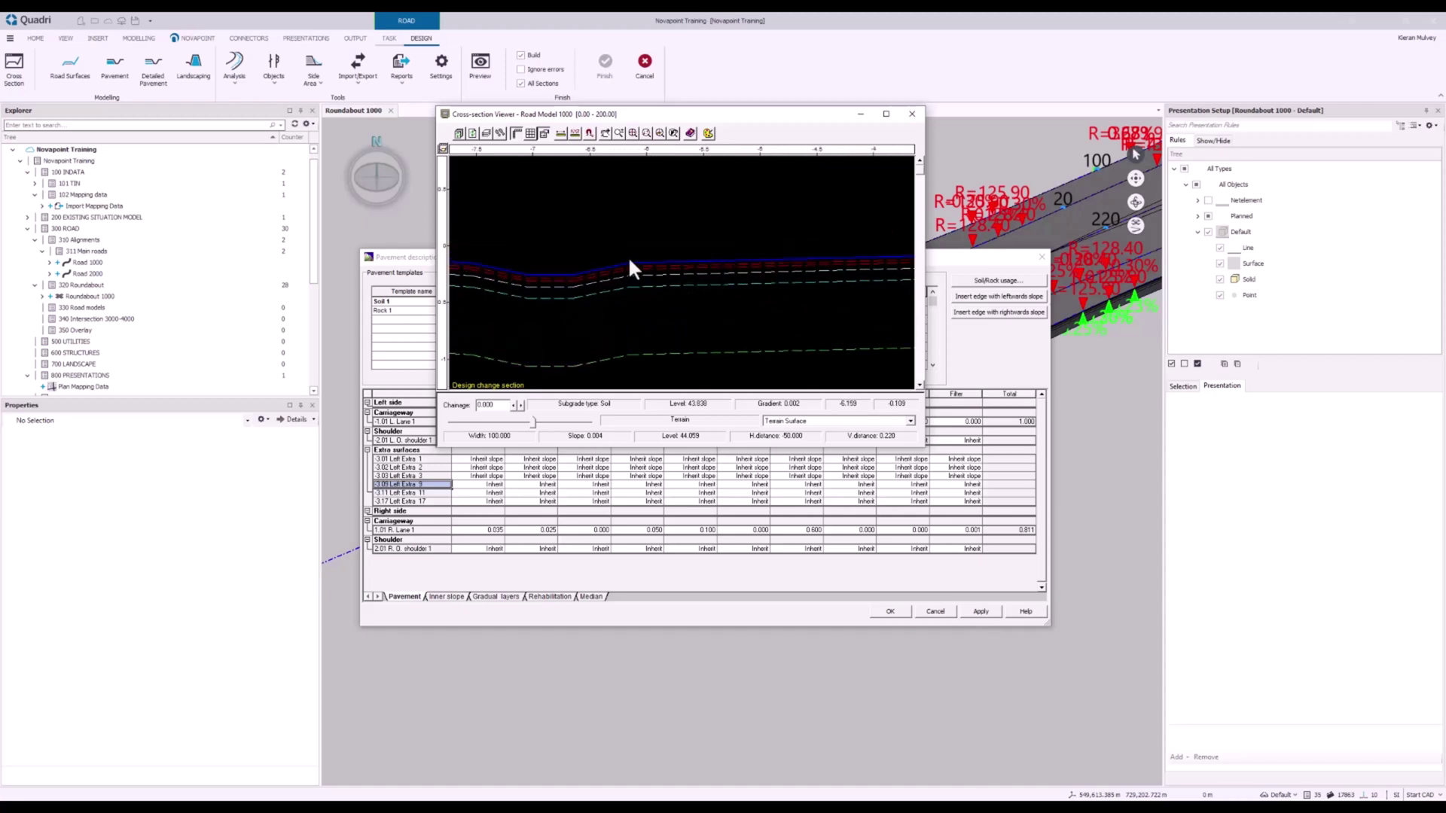
pyautogui.scroll(-2, 619, 310)
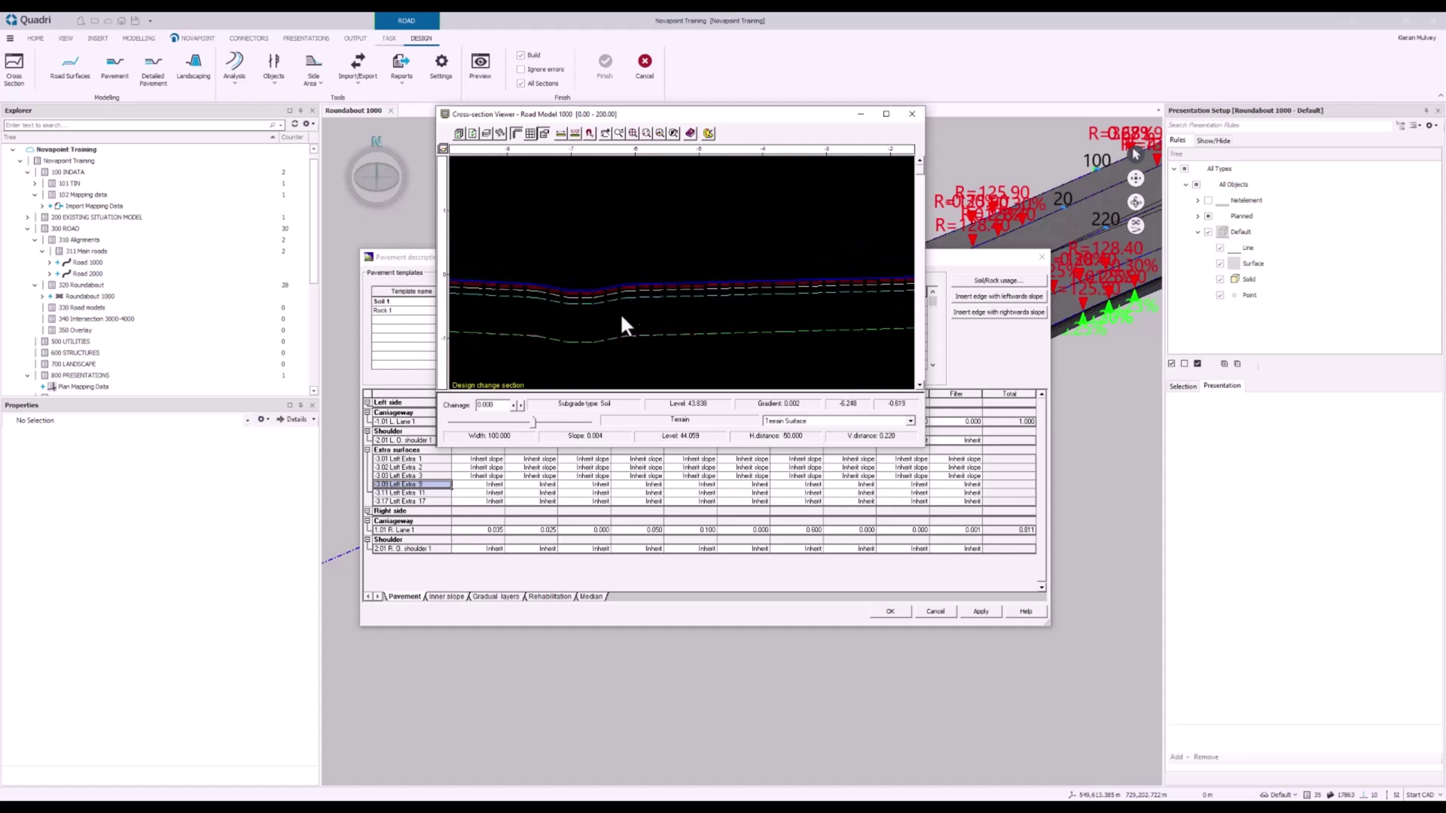
pyautogui.scroll(-1, 663, 307)
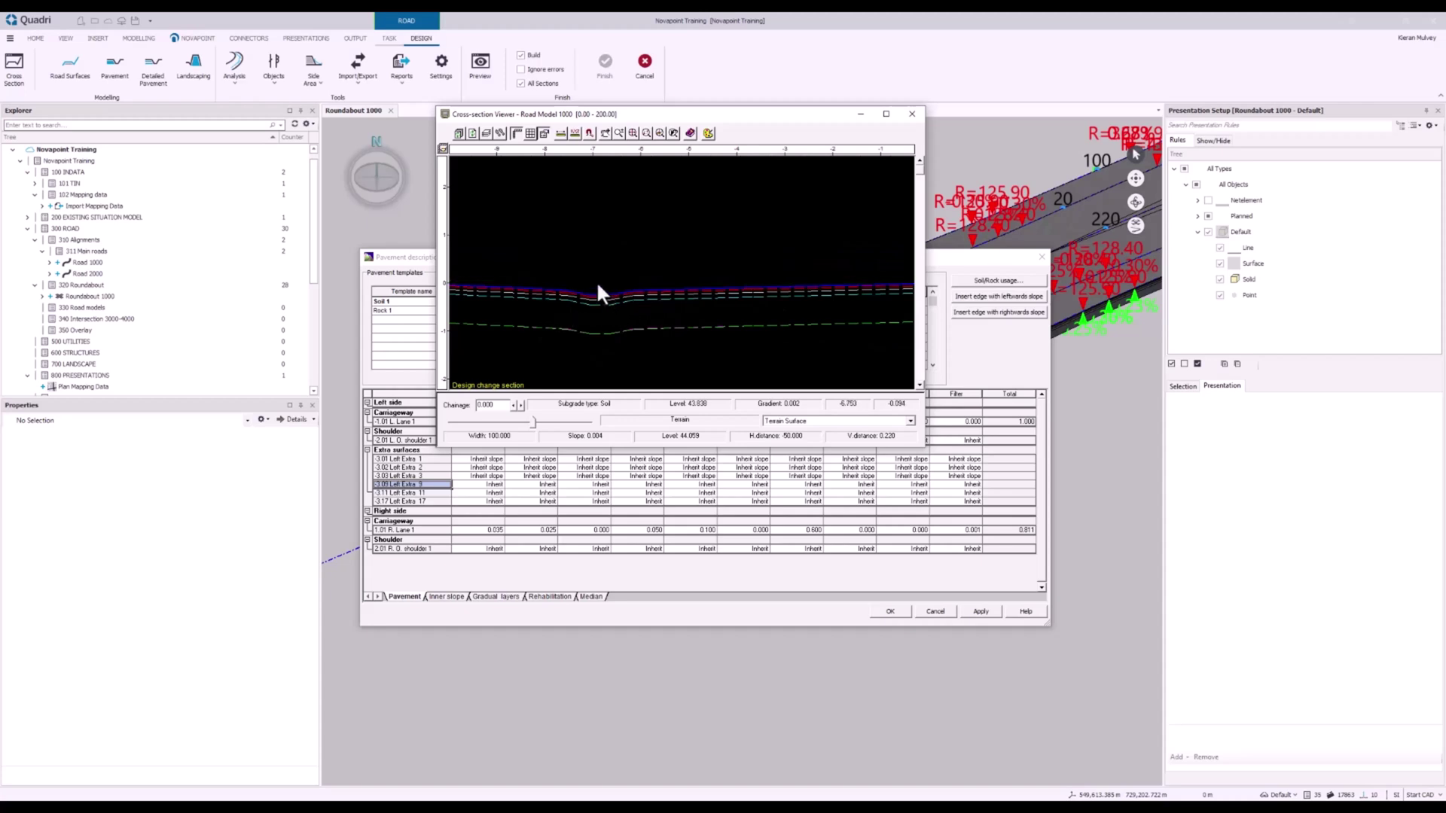
pyautogui.scroll(2, 611, 306)
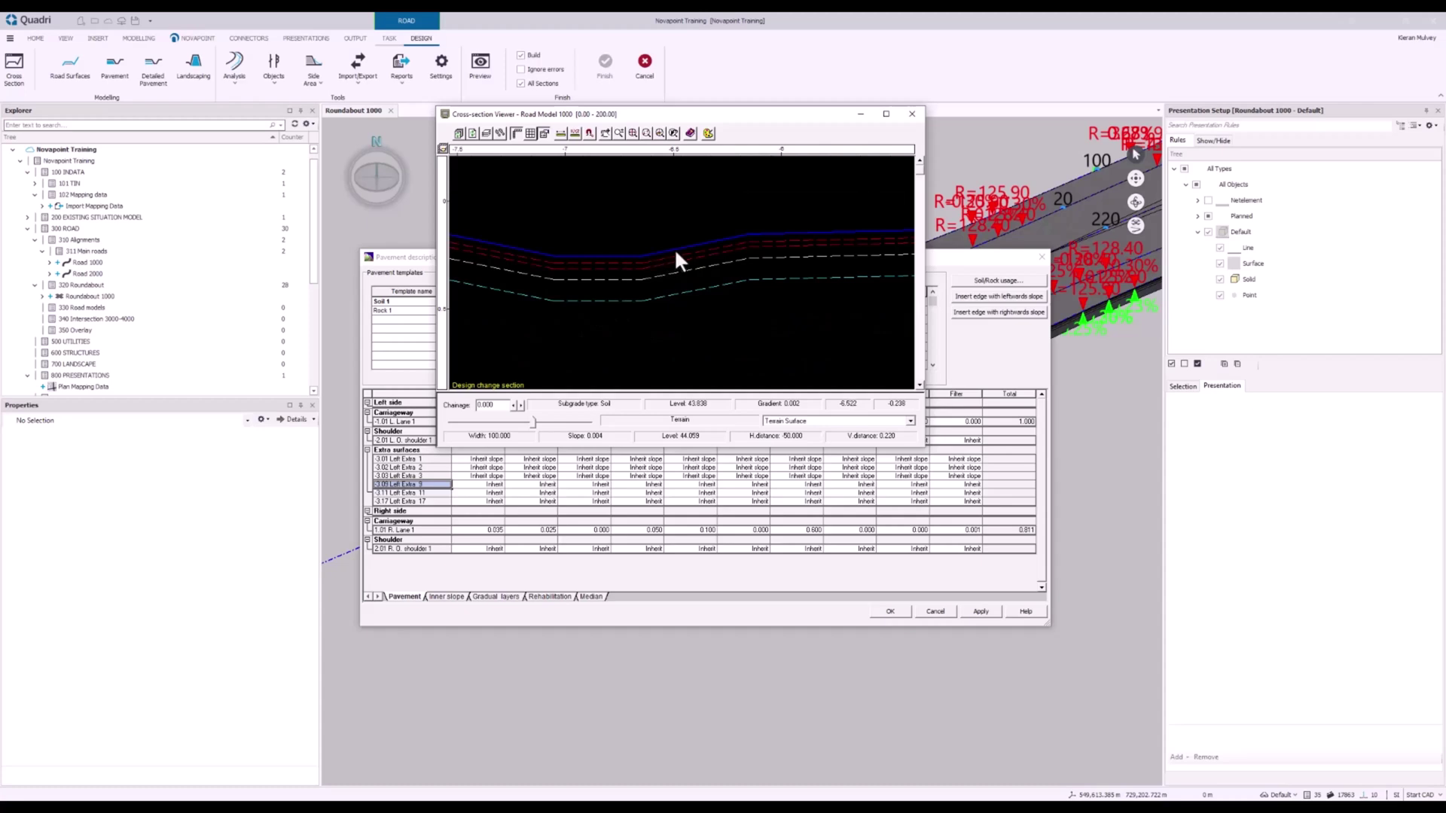
pyautogui.scroll(-1, 675, 248)
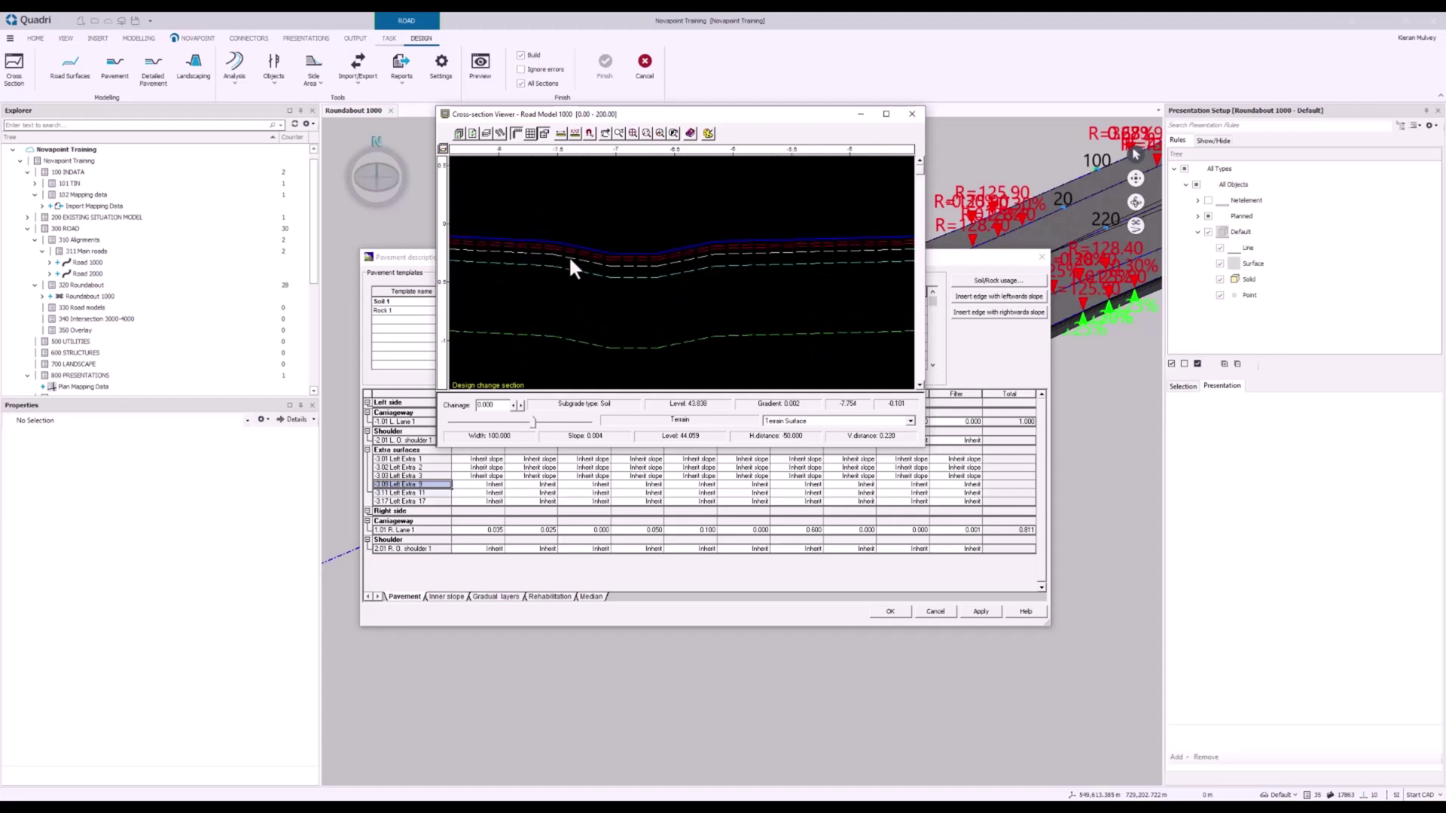
pyautogui.scroll(-3, 745, 282)
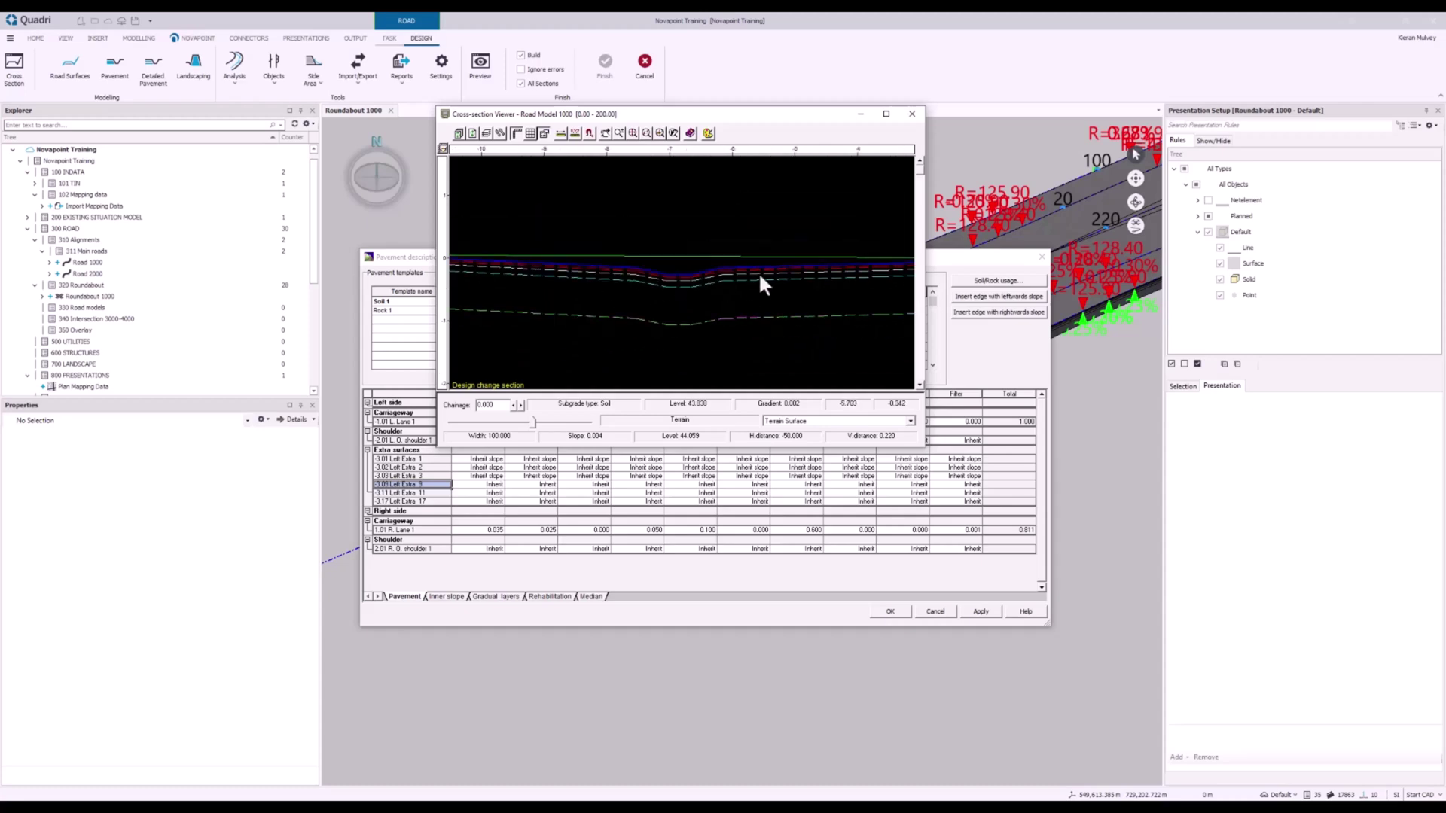
pyautogui.click(418, 262)
pyautogui.click(478, 486)
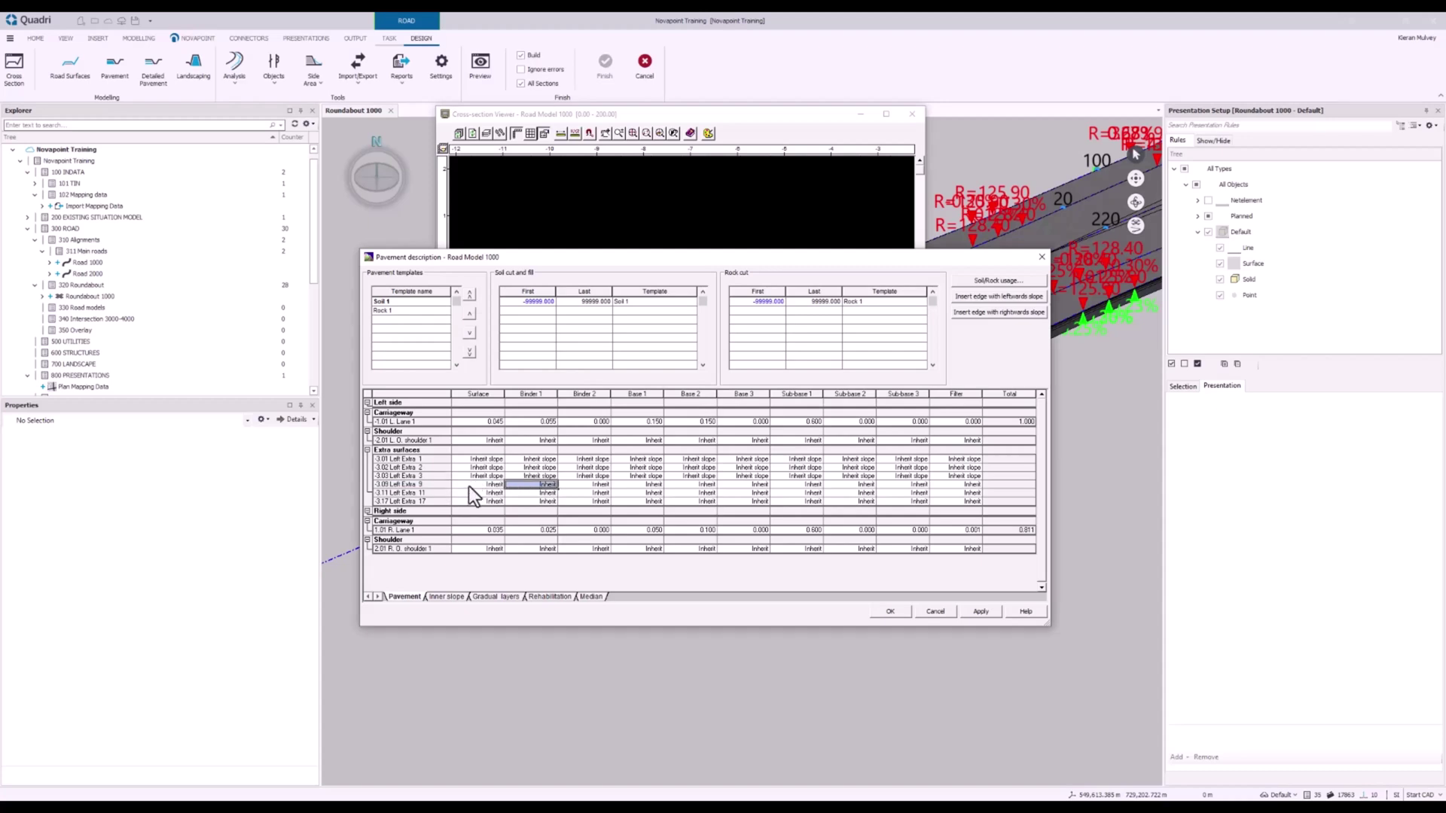
# Give Left Extra 9 zero thickness on every layer except a 0.500 Base 1
pyautogui.write('0')
pyautogui.press('Tab')
pyautogui.write('0')
pyautogui.press('Tab')
pyautogui.write('0')
pyautogui.press('Tab')
pyautogui.write('0.5')
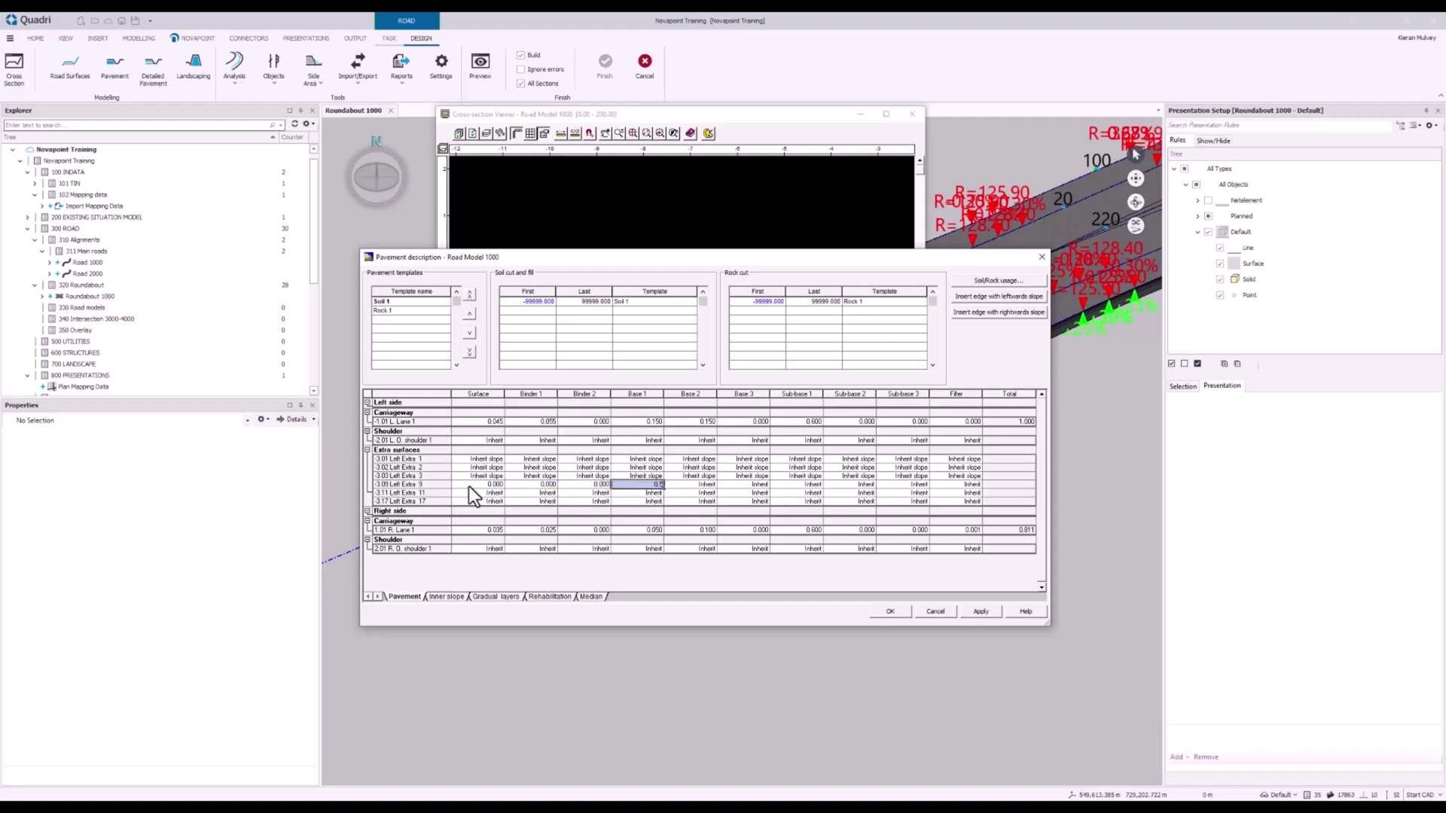
pyautogui.press('Tab')
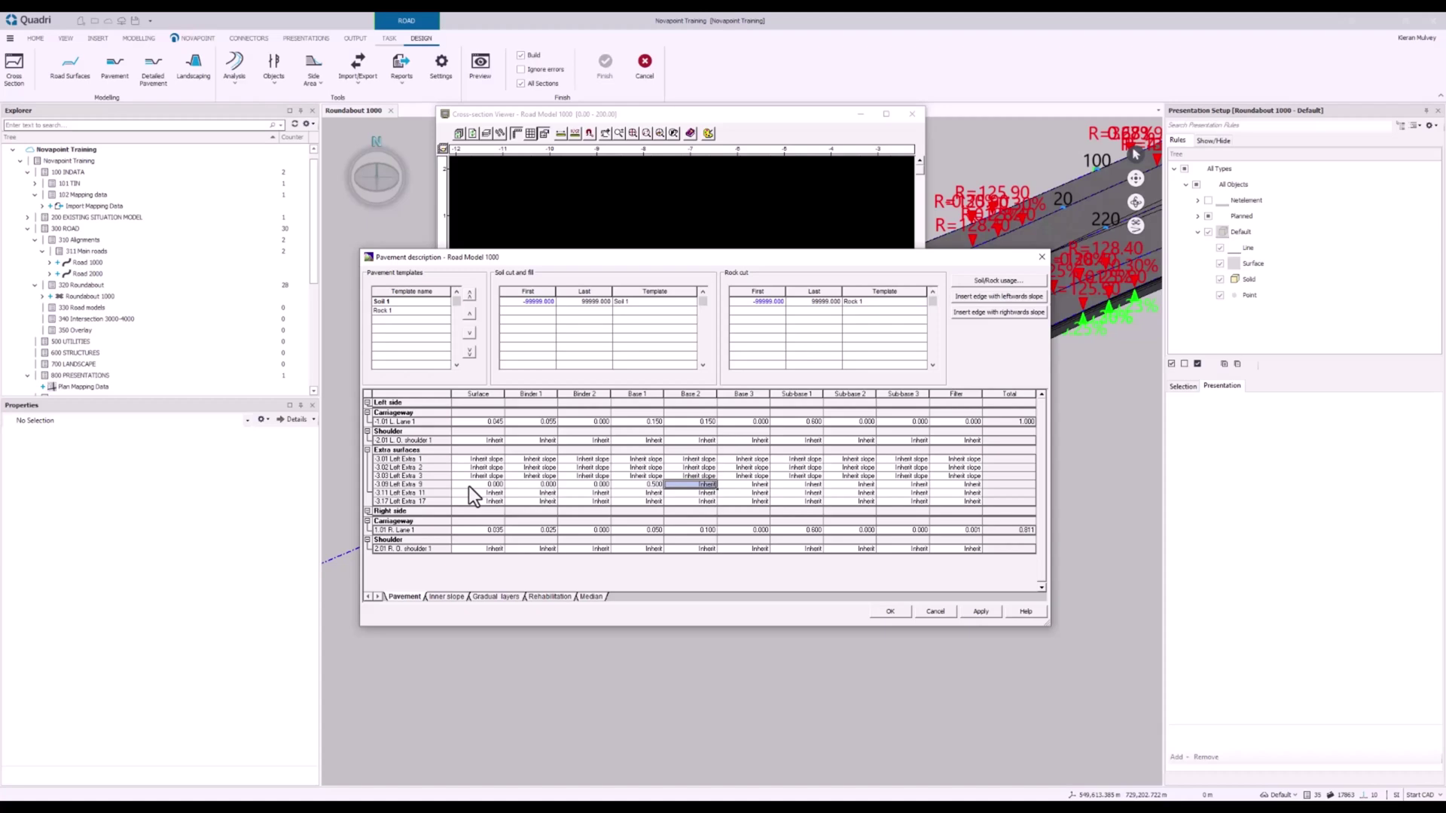
pyautogui.write('0')
pyautogui.press('Tab')
pyautogui.write('0')
pyautogui.press('Tab')
pyautogui.write('0')
pyautogui.press('Tab')
pyautogui.write('0')
pyautogui.press('Tab')
pyautogui.write('0\t0')
pyautogui.press('Tab')
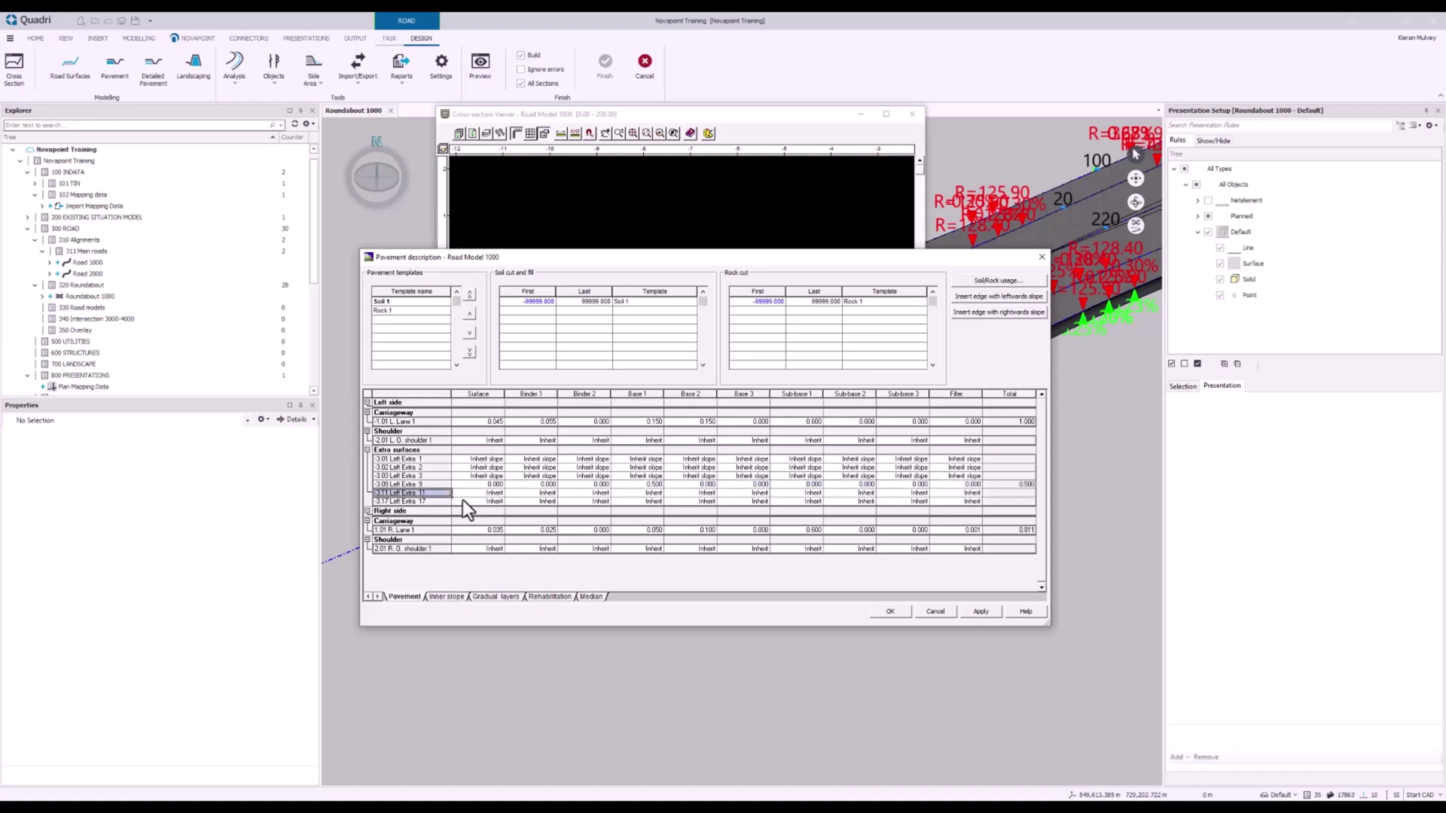
pyautogui.click(1016, 488)
# Copy the Lane 1 and shoulder layers to the opposite, right side
pyautogui.rightClick(413, 421)
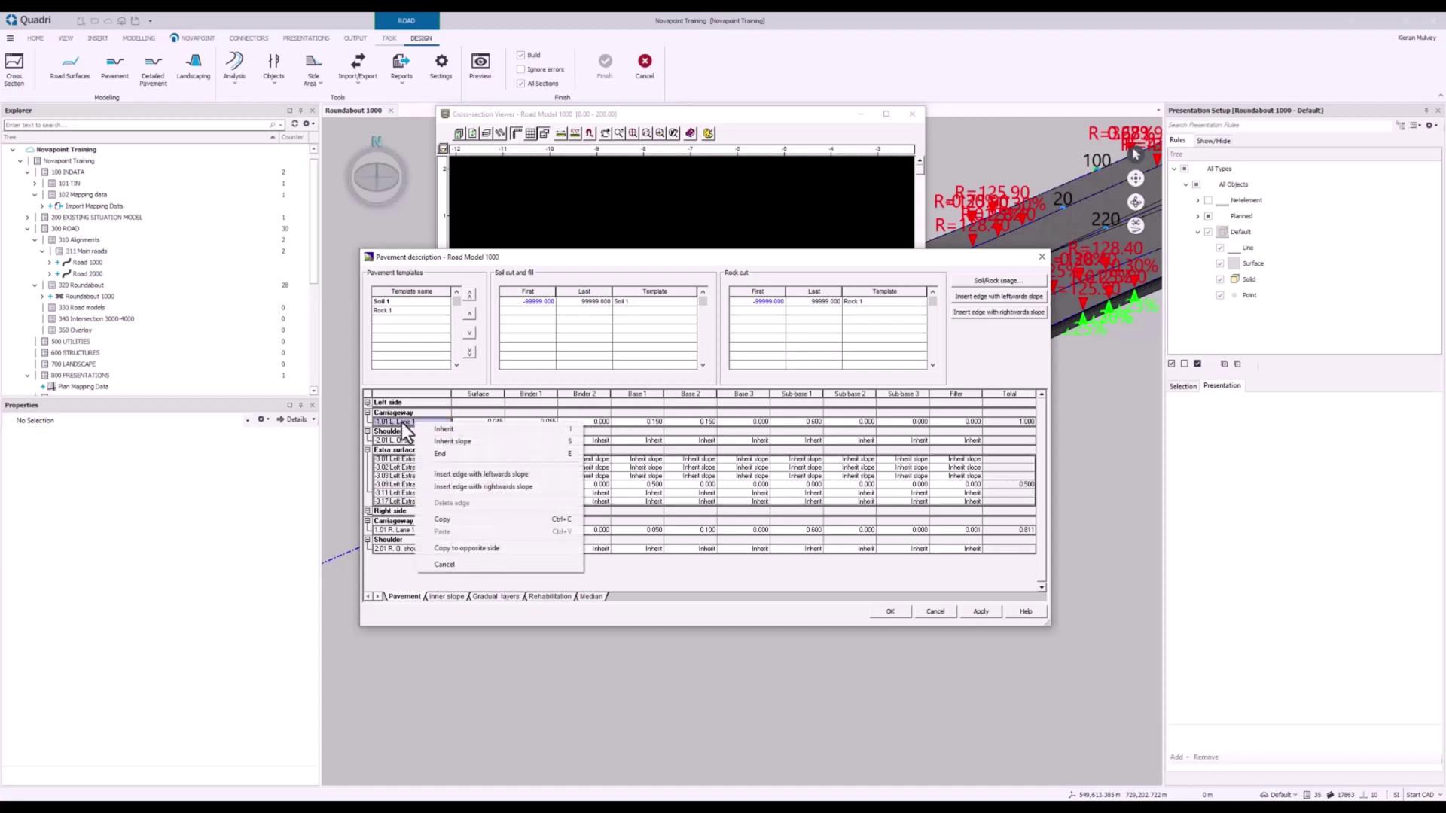
pyautogui.click(486, 547)
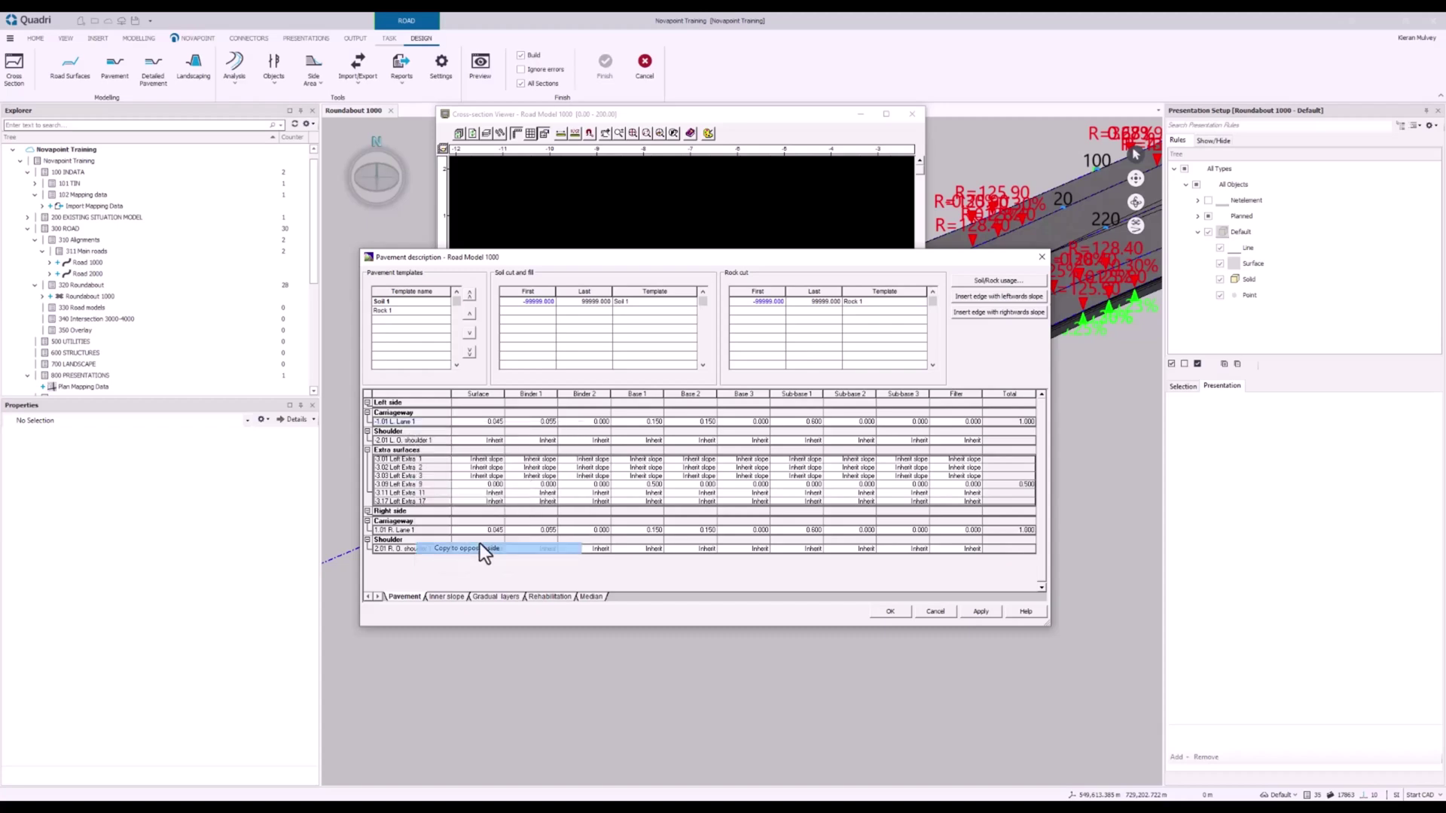
pyautogui.click(499, 548)
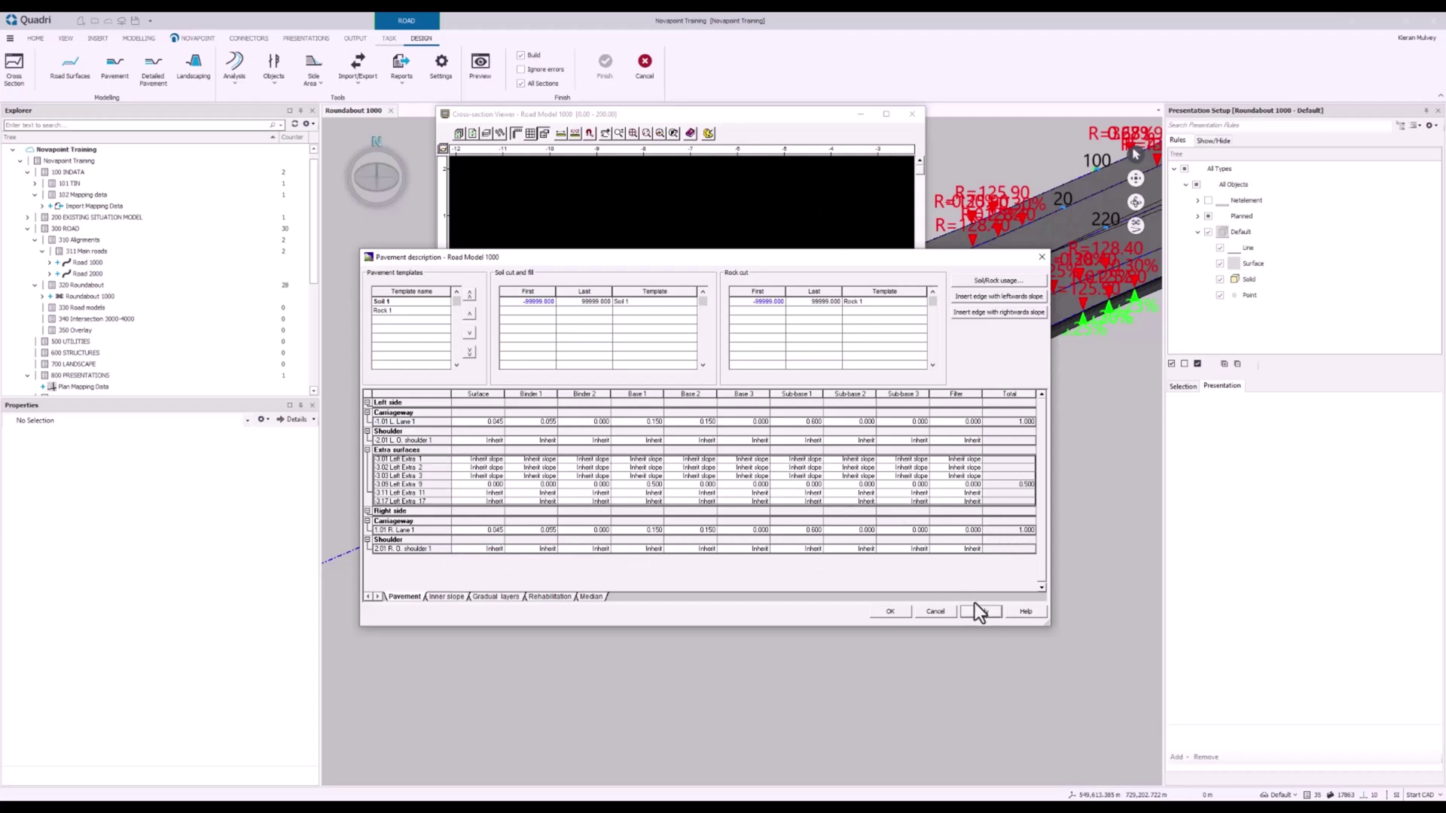
# Zoom and pan the Cross-section Viewer to inspect the new left-side layers and centreline
pyautogui.click(680, 116)
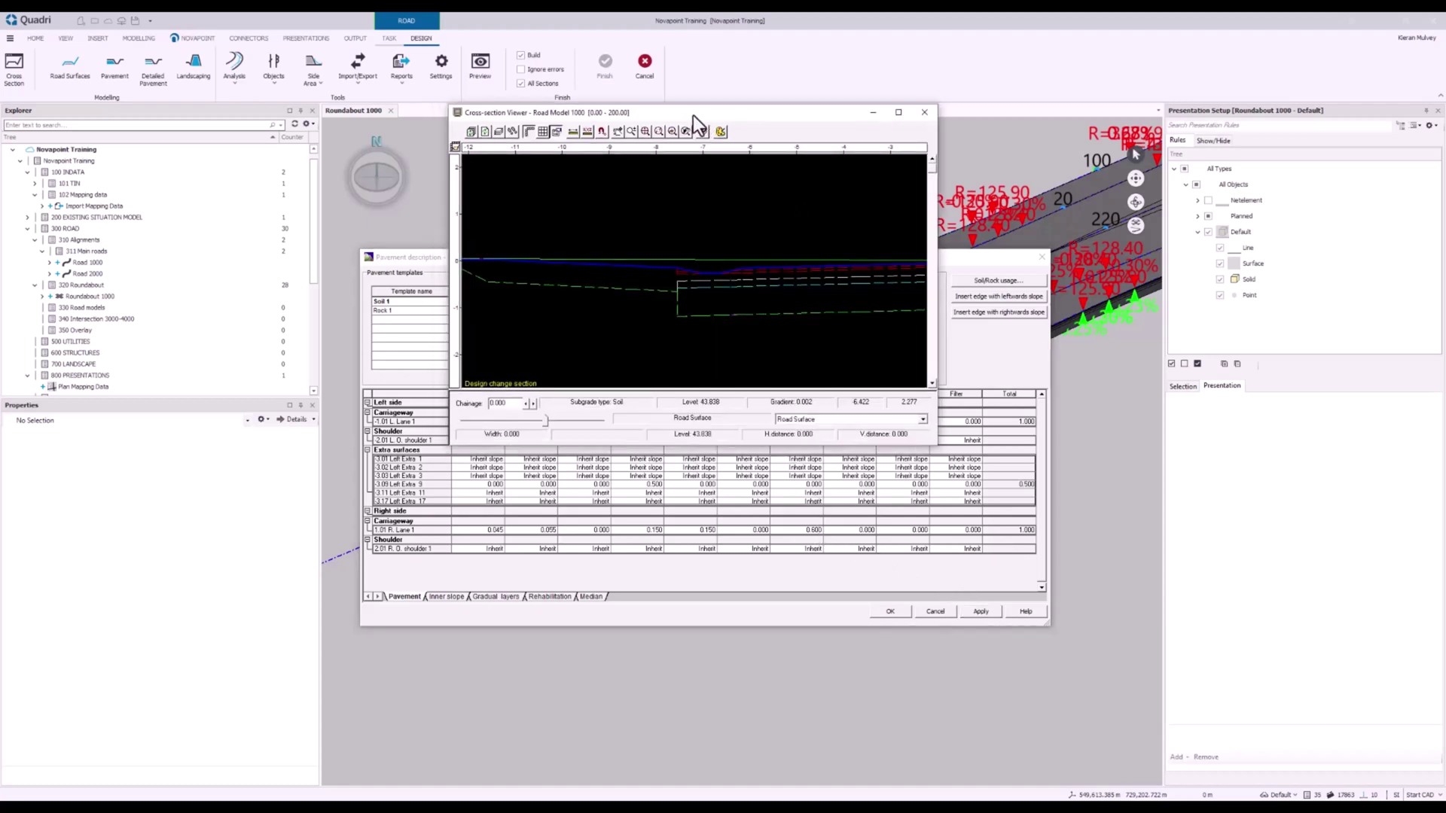
pyautogui.moveTo(692, 113); pyautogui.dragTo(679, 98)
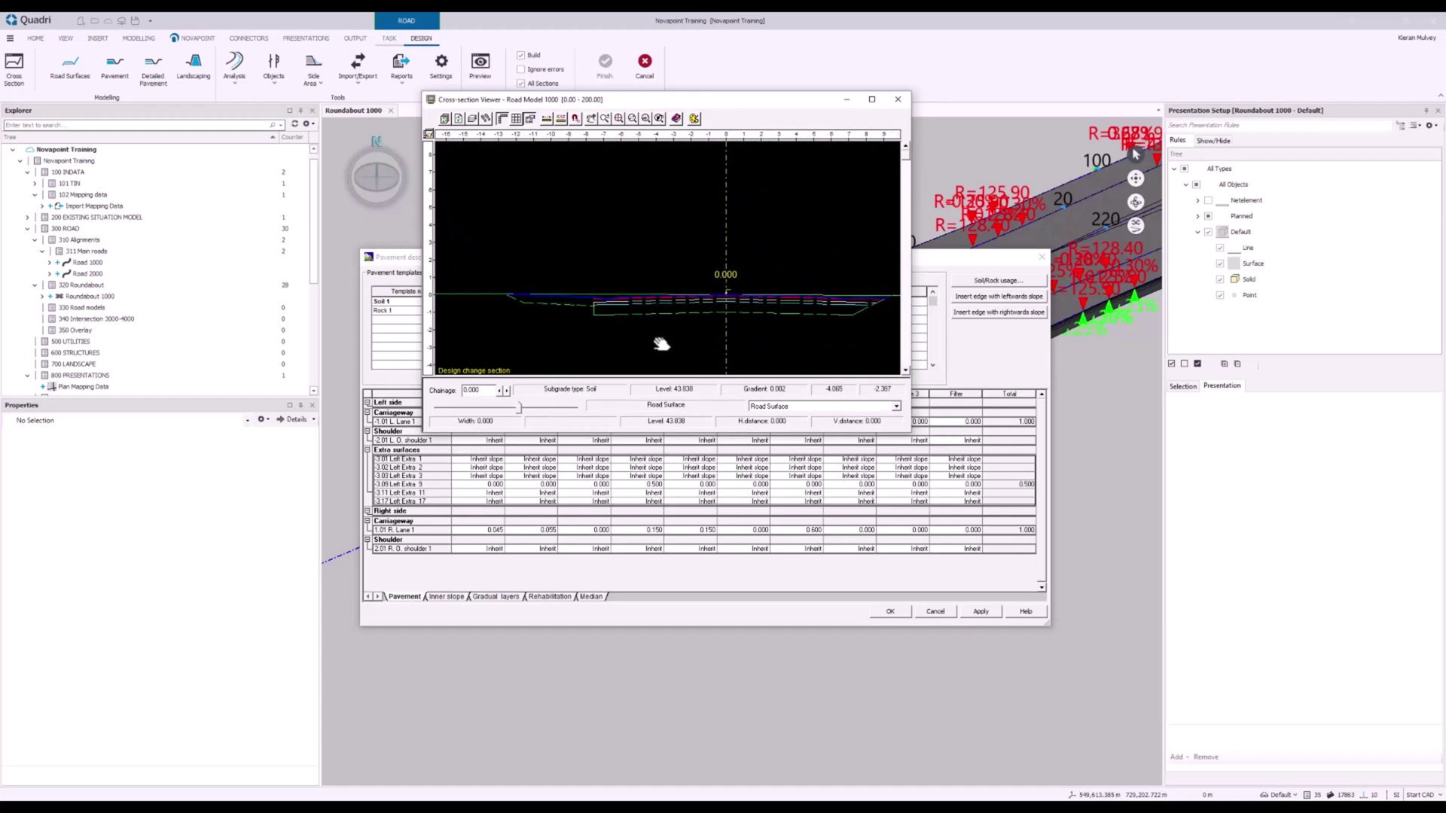
pyautogui.scroll(5, 667, 310)
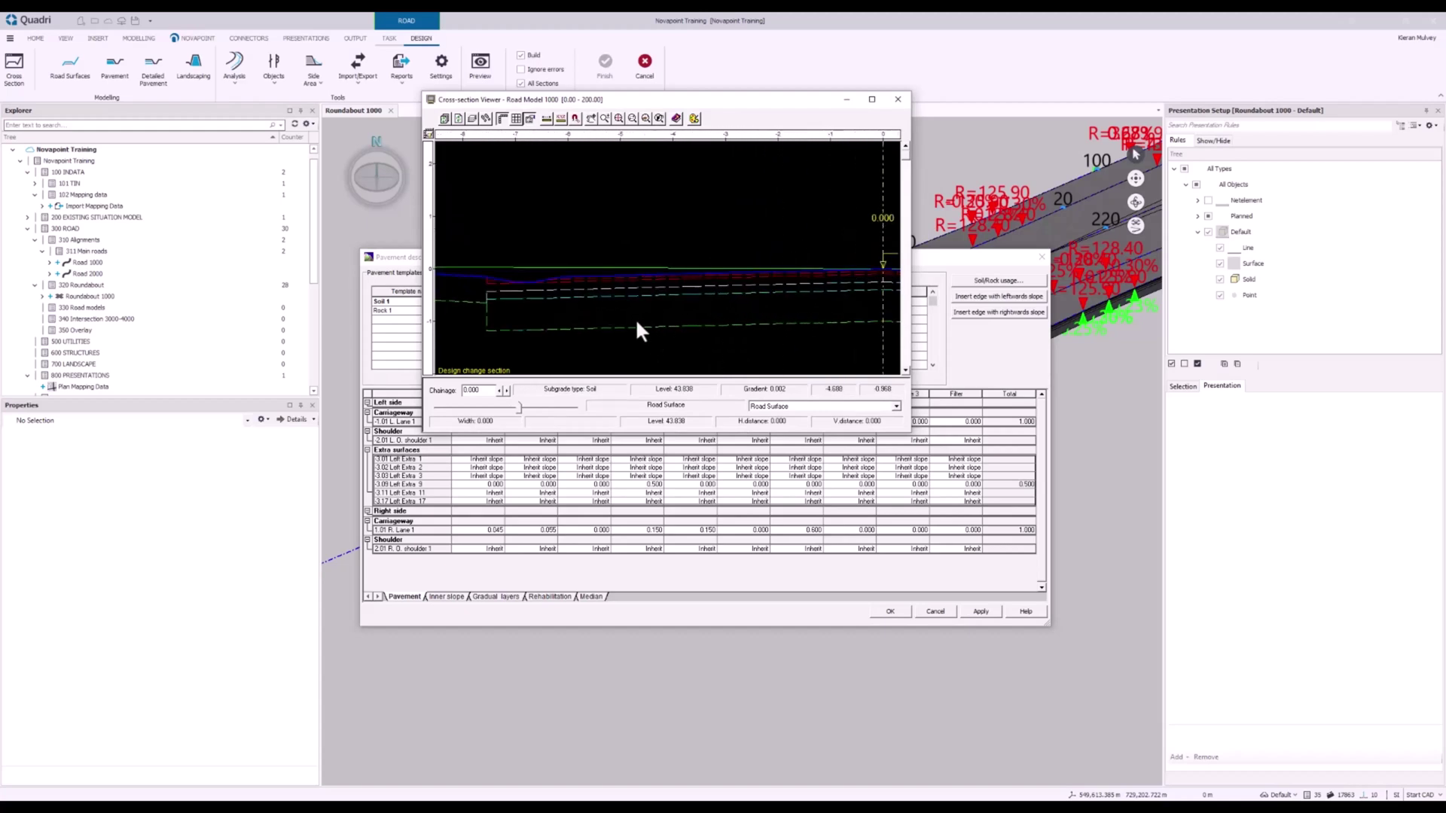
pyautogui.moveTo(659, 316); pyautogui.dragTo(723, 288, button='middle')
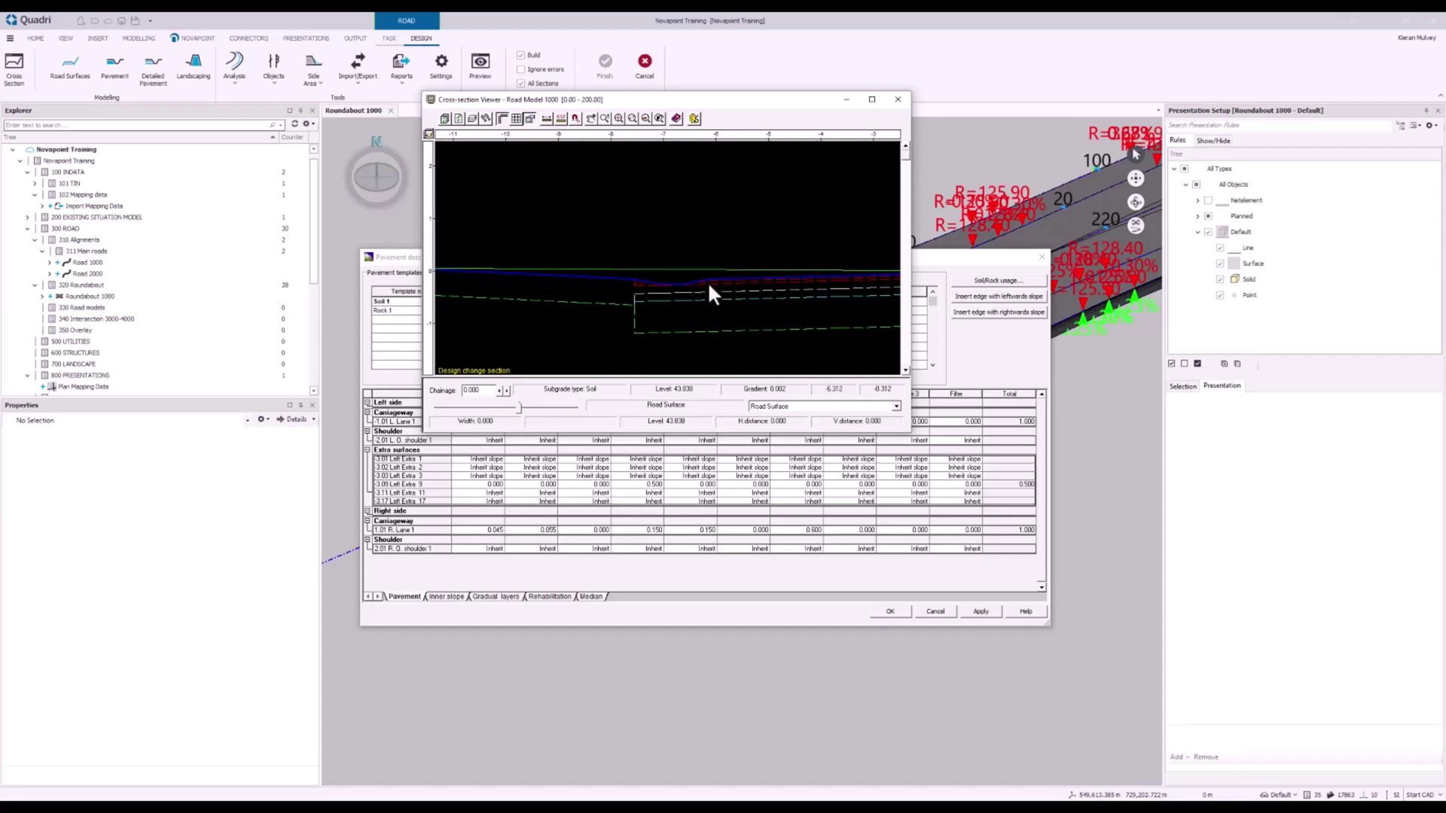
pyautogui.scroll(2, 682, 278)
pyautogui.scroll(2, 684, 284)
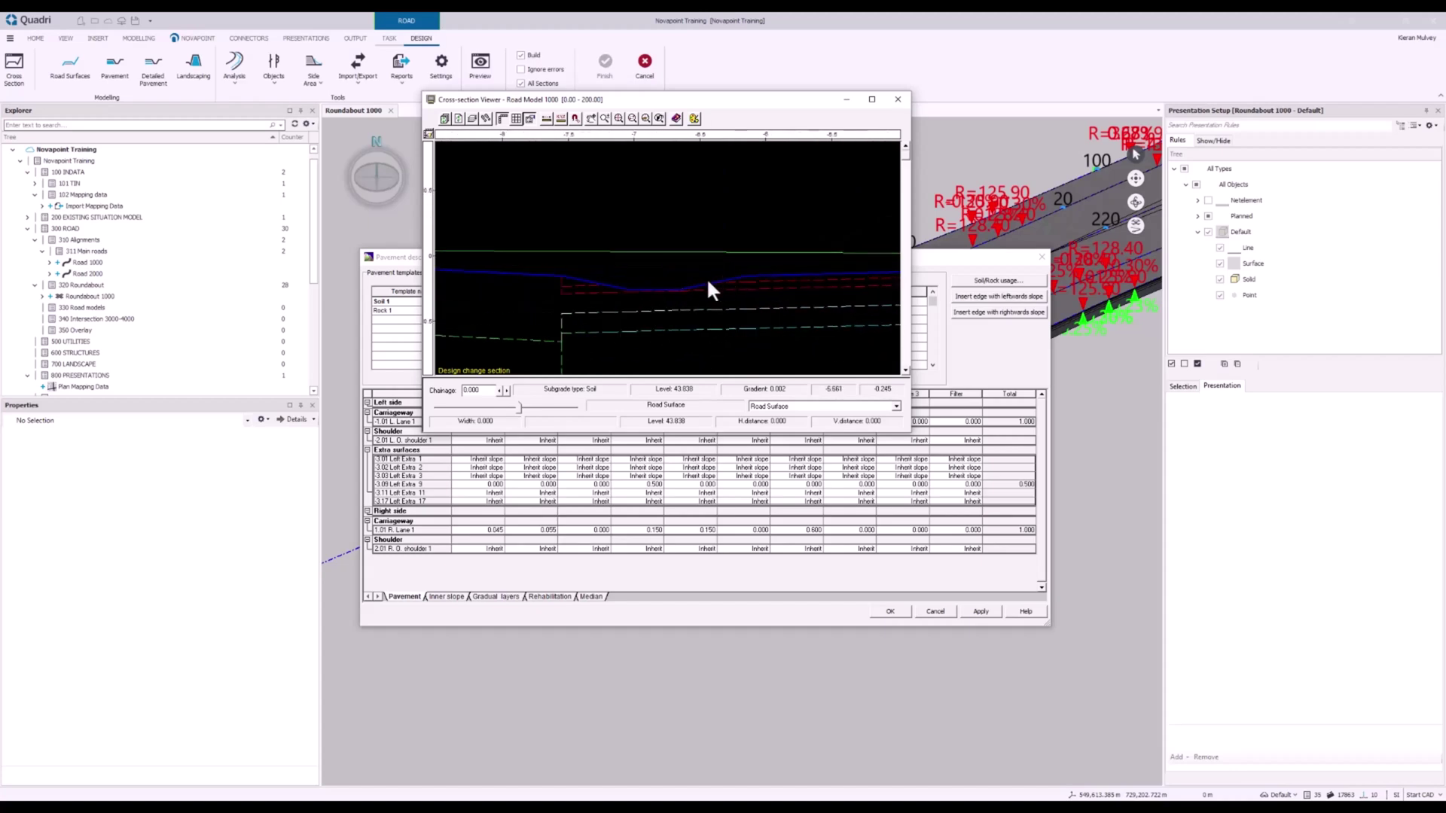
pyautogui.scroll(-4, 622, 292)
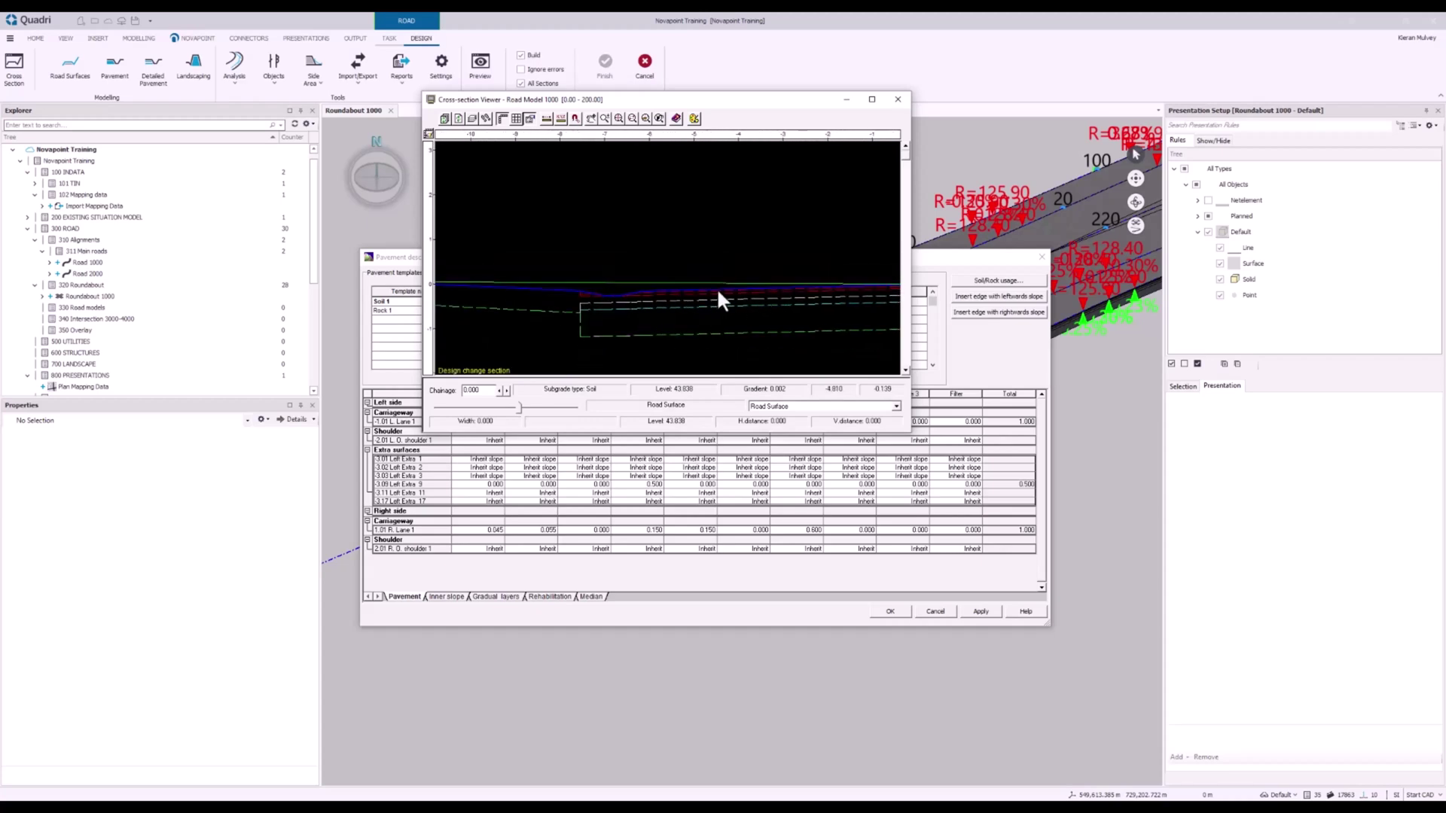
pyautogui.moveTo(739, 305)
pyautogui.mouseDown(button='middle')
pyautogui.moveTo(663, 324)
pyautogui.moveTo(738, 320)
pyautogui.mouseUp(button='middle')
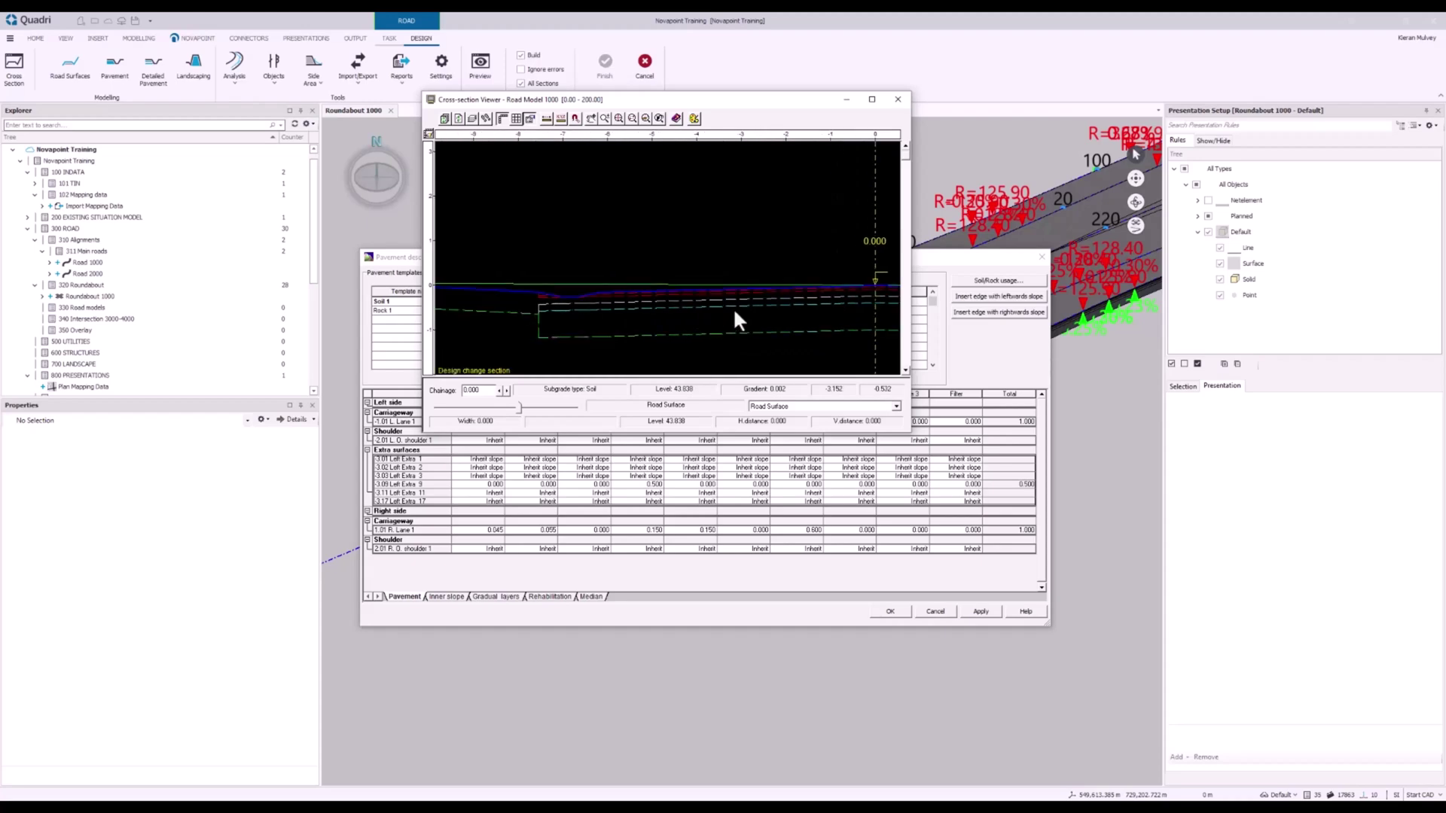
# Accept the pavement description changes with OK and reposition the Cross-section Viewer
pyautogui.click(406, 259)
pyautogui.moveTo(406, 258); pyautogui.dragTo(367, 184)
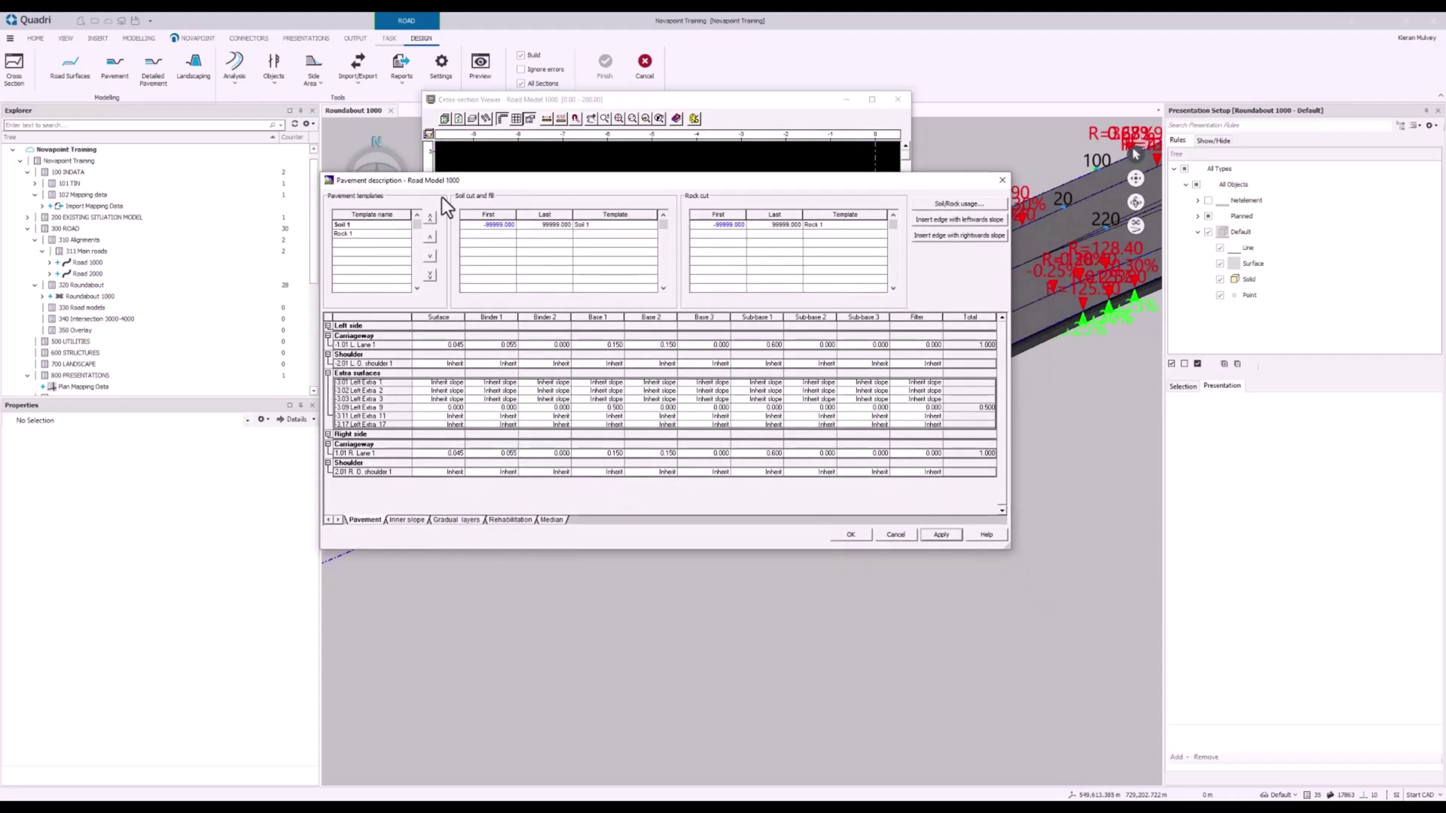
pyautogui.click(857, 535)
pyautogui.moveTo(684, 100); pyautogui.dragTo(706, 152)
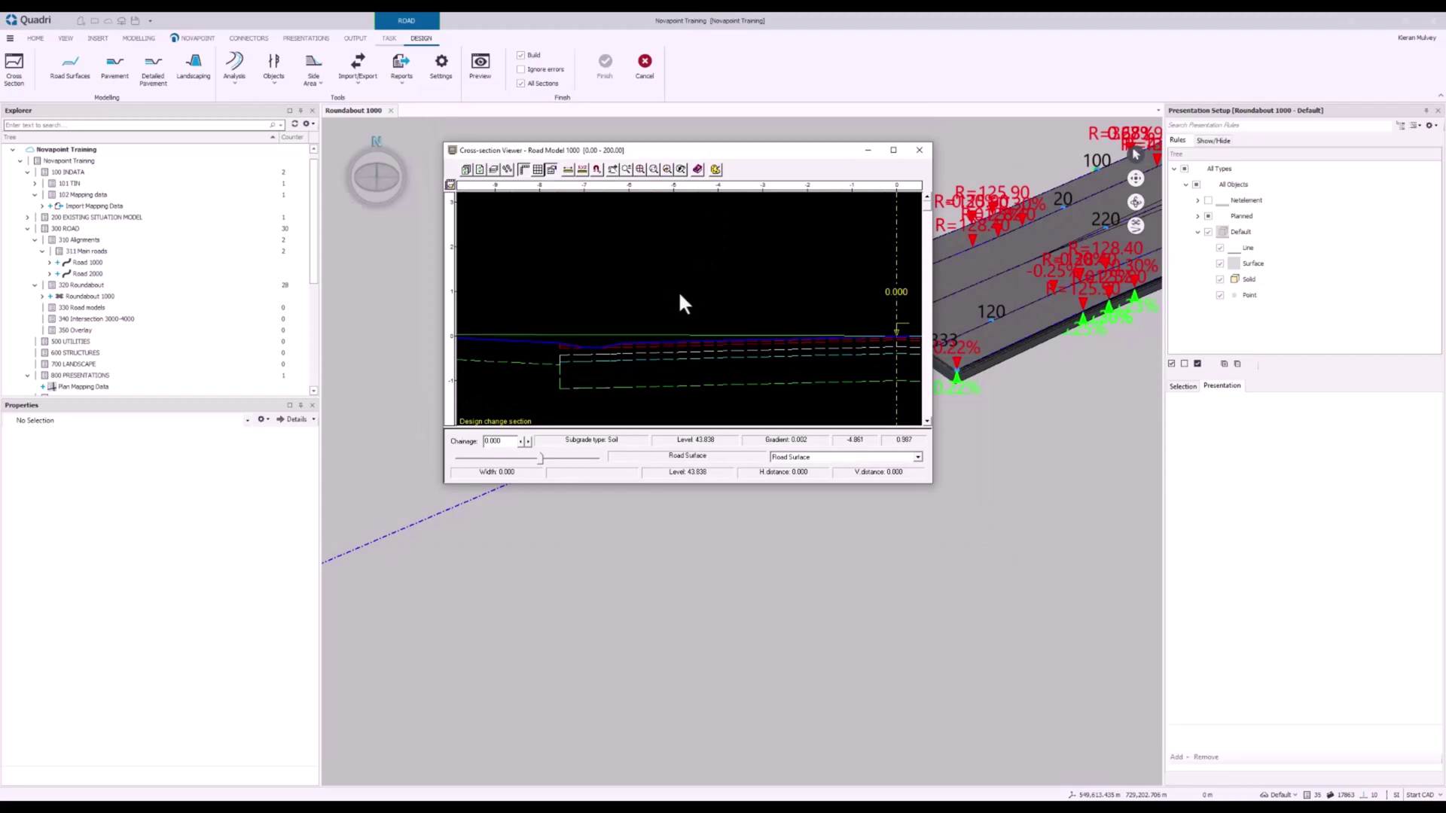
# Open Detailed Road Pavement for Road Model 1000 and move the window up into view
pyautogui.rightClick(611, 263)
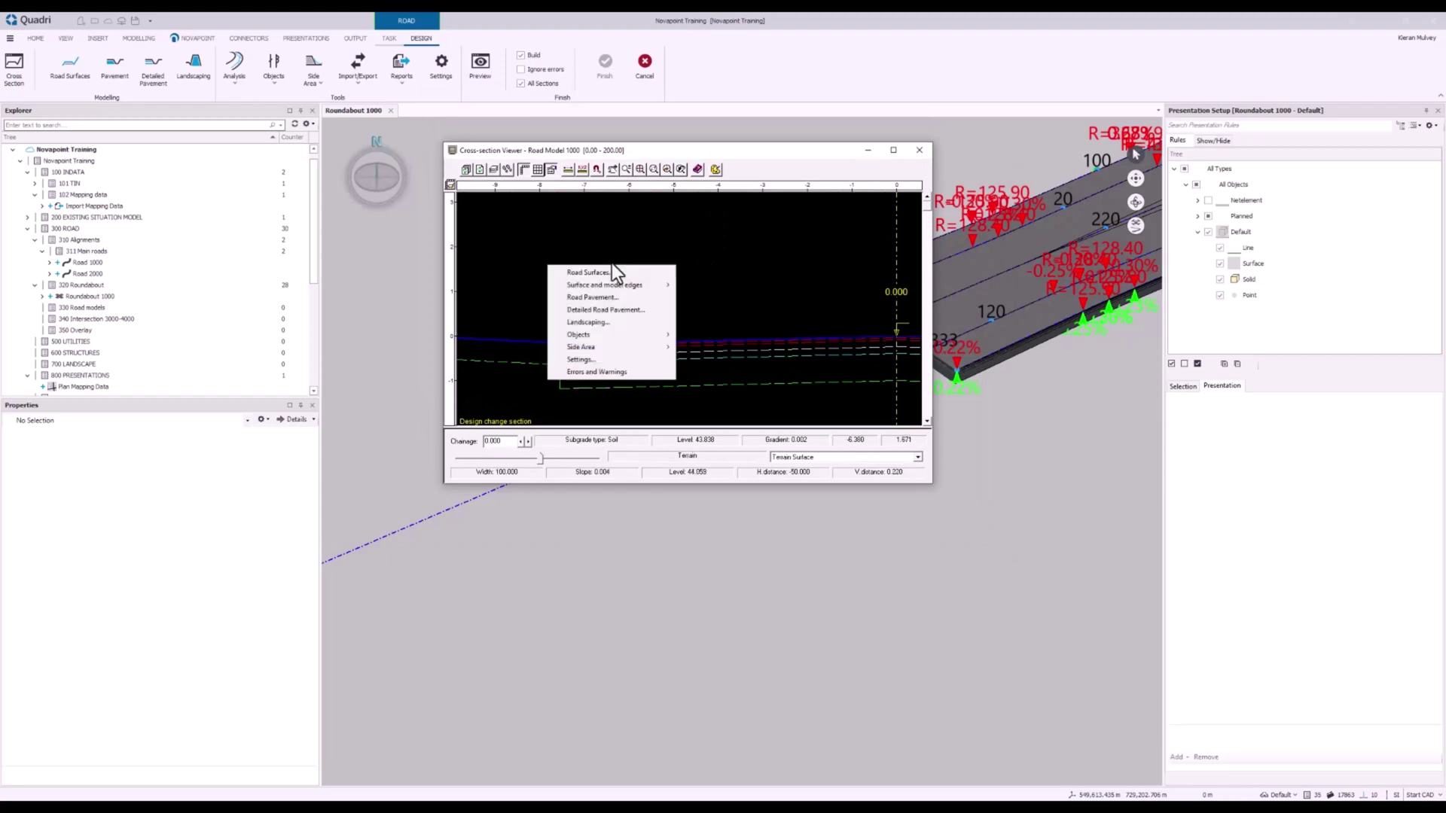
pyautogui.click(626, 308)
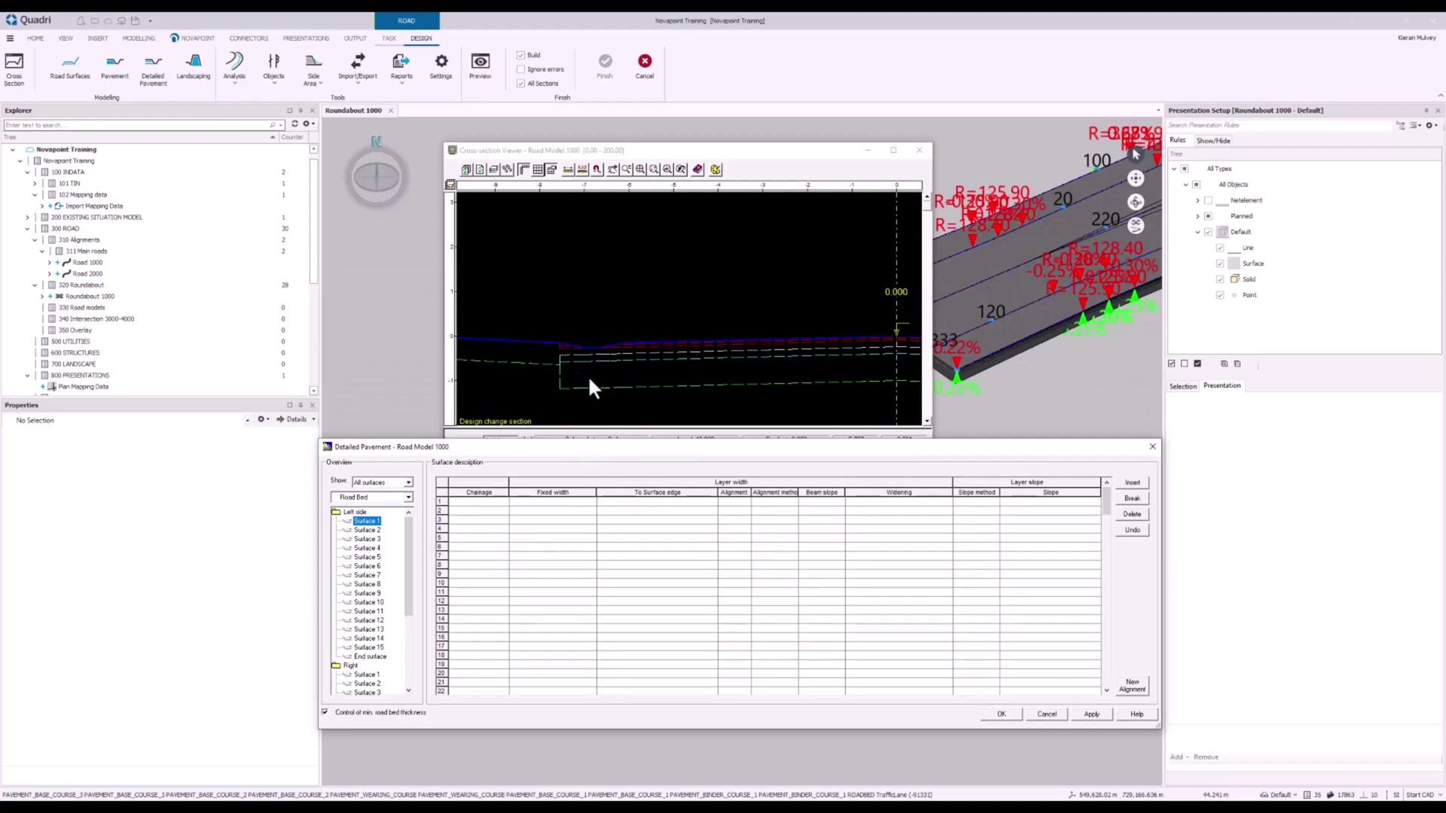
pyautogui.moveTo(645, 453); pyautogui.dragTo(639, 404)
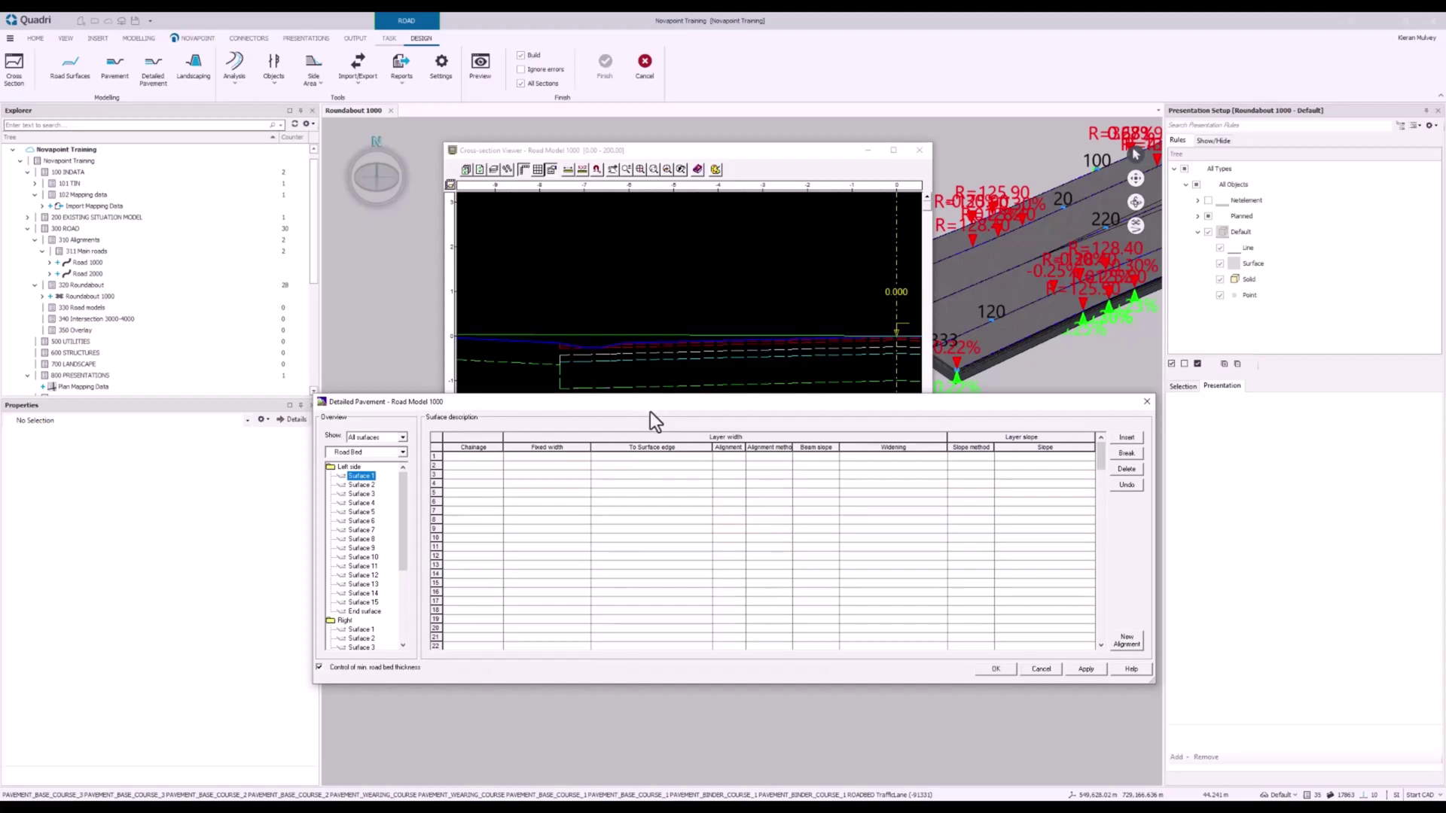
pyautogui.moveTo(644, 410); pyautogui.dragTo(634, 351)
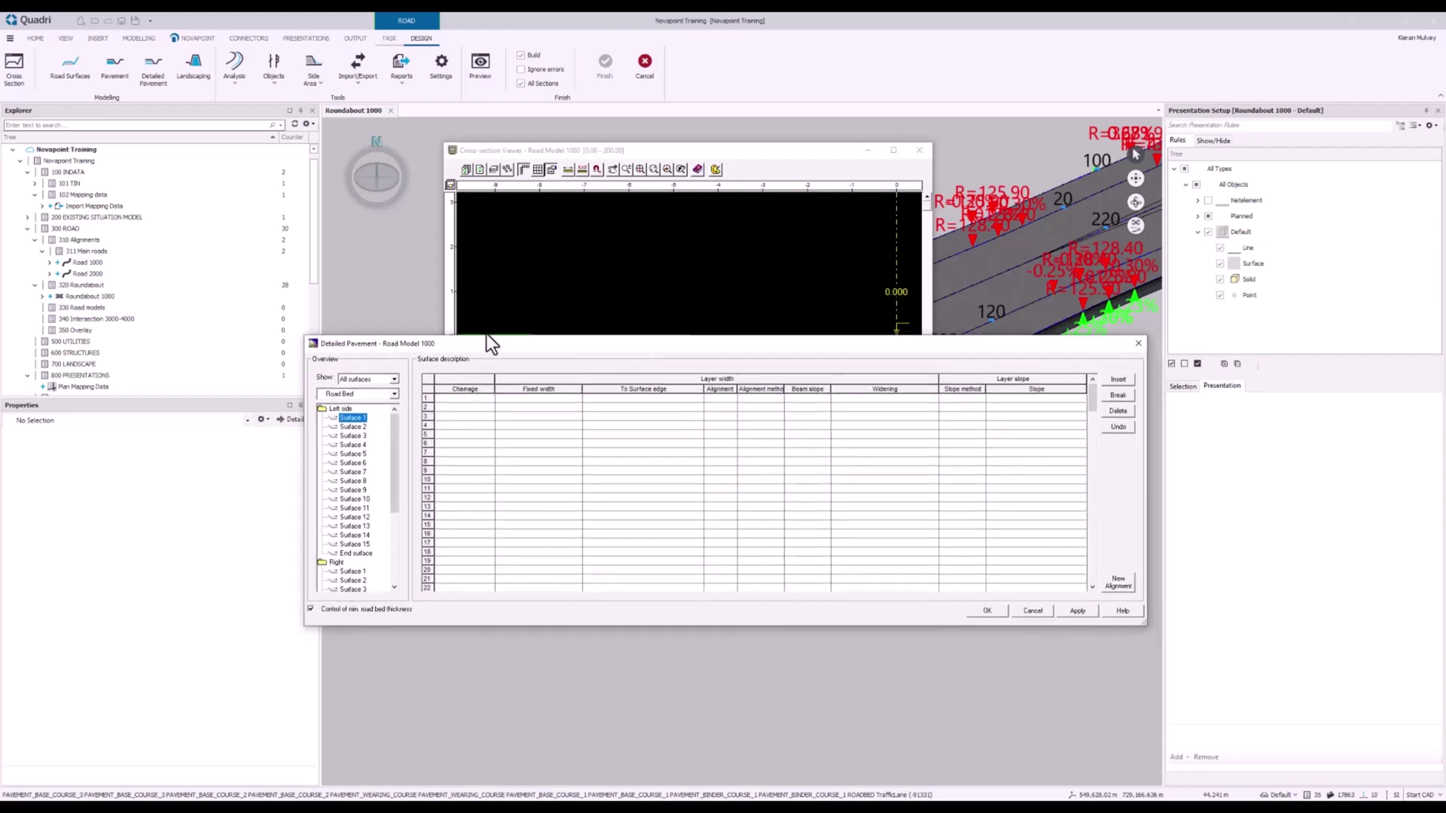
pyautogui.moveTo(489, 340); pyautogui.dragTo(497, 319)
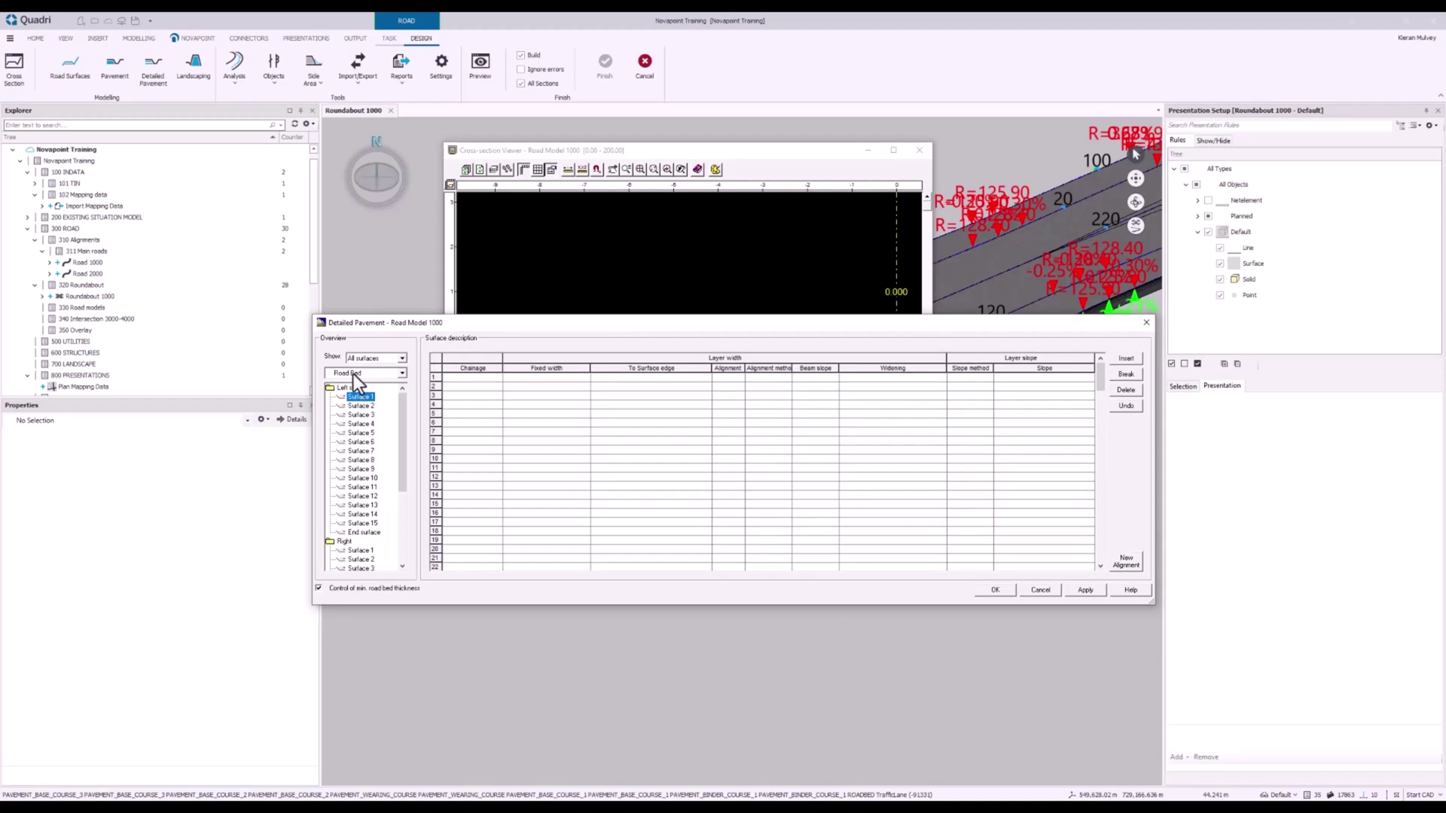
# Give left Surface 1 rows at chainages 0 and 9999, both extending to the -3.03 Left Extra 3 edge
pyautogui.click(354, 373)
pyautogui.click(365, 398)
pyautogui.click(461, 378)
pyautogui.click(550, 386)
pyautogui.click(619, 378)
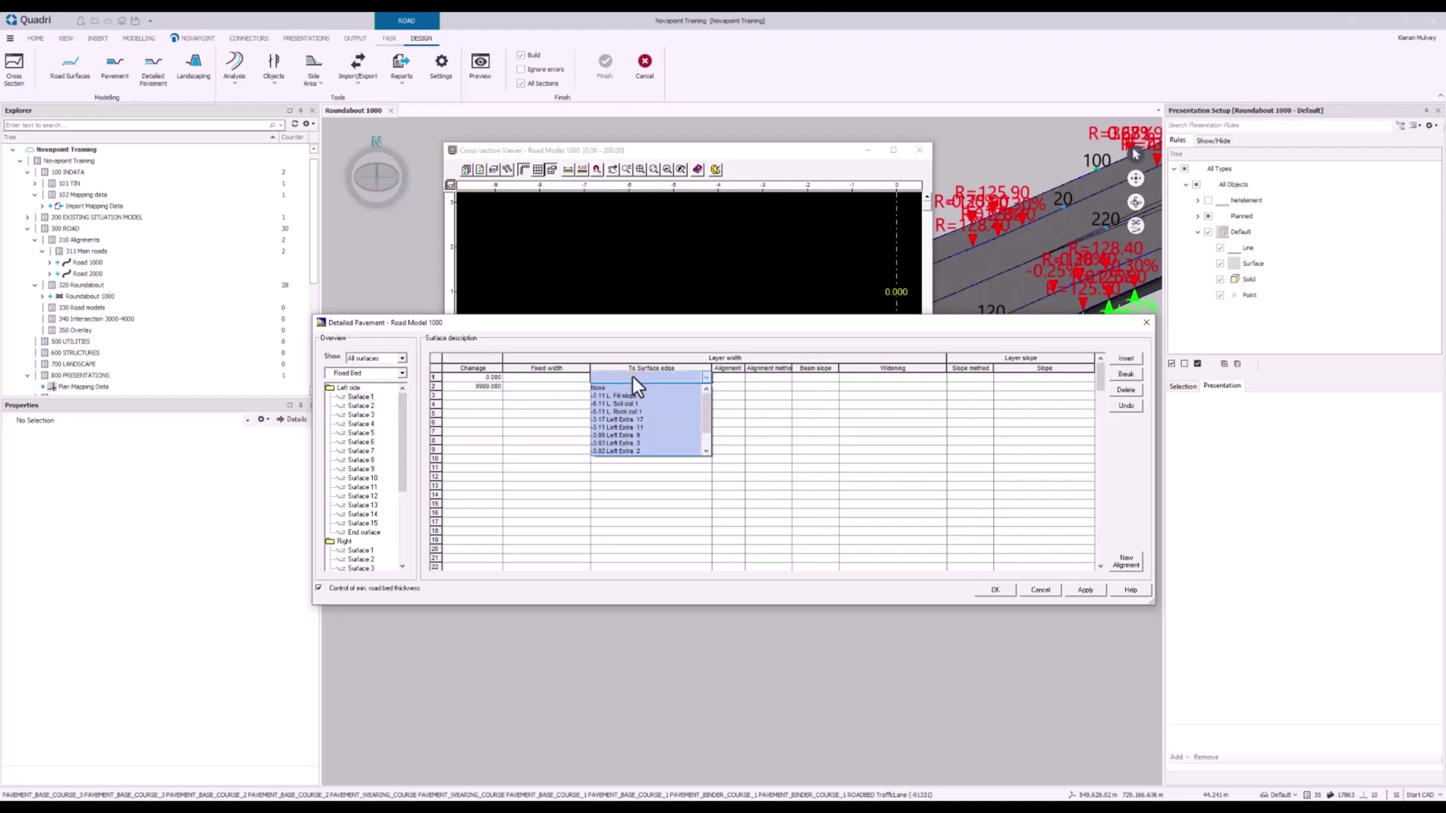
pyautogui.click(671, 443)
pyautogui.click(663, 386)
pyautogui.click(656, 455)
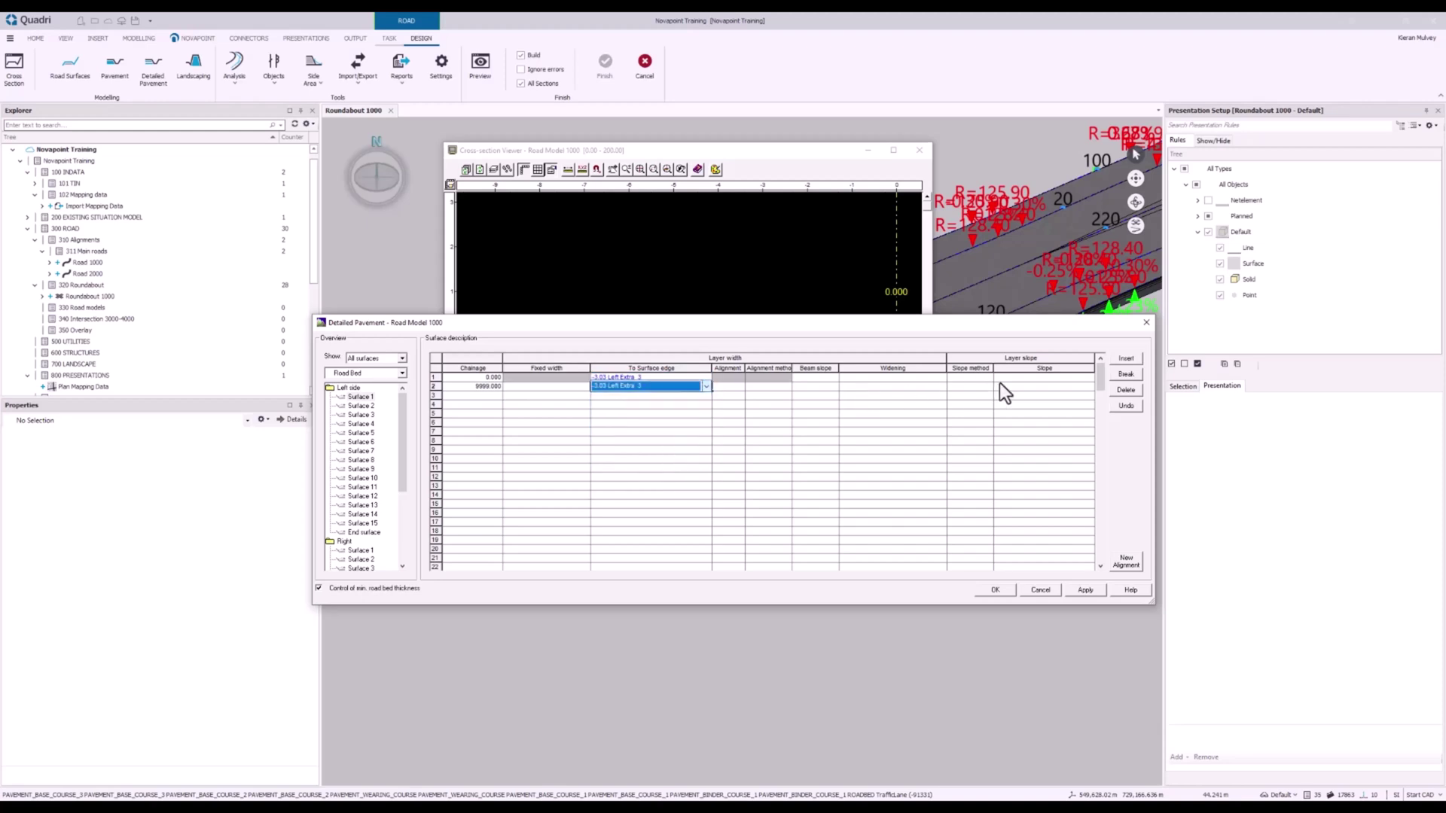
# Set both rows to slope method 1, with the slope taken from 1.01 L Lane 1
pyautogui.click(970, 378)
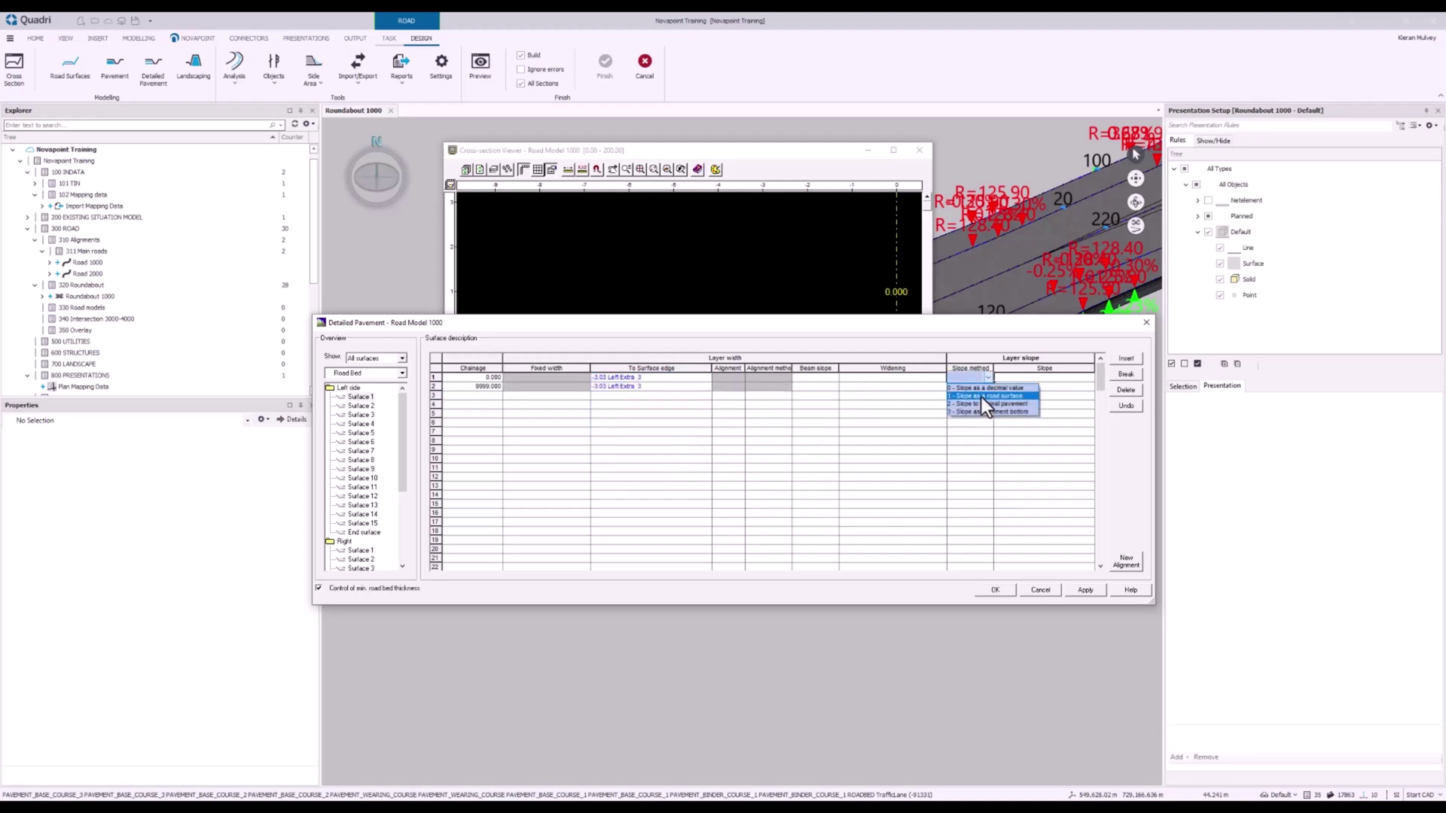
pyautogui.click(982, 396)
pyautogui.click(973, 387)
pyautogui.click(980, 406)
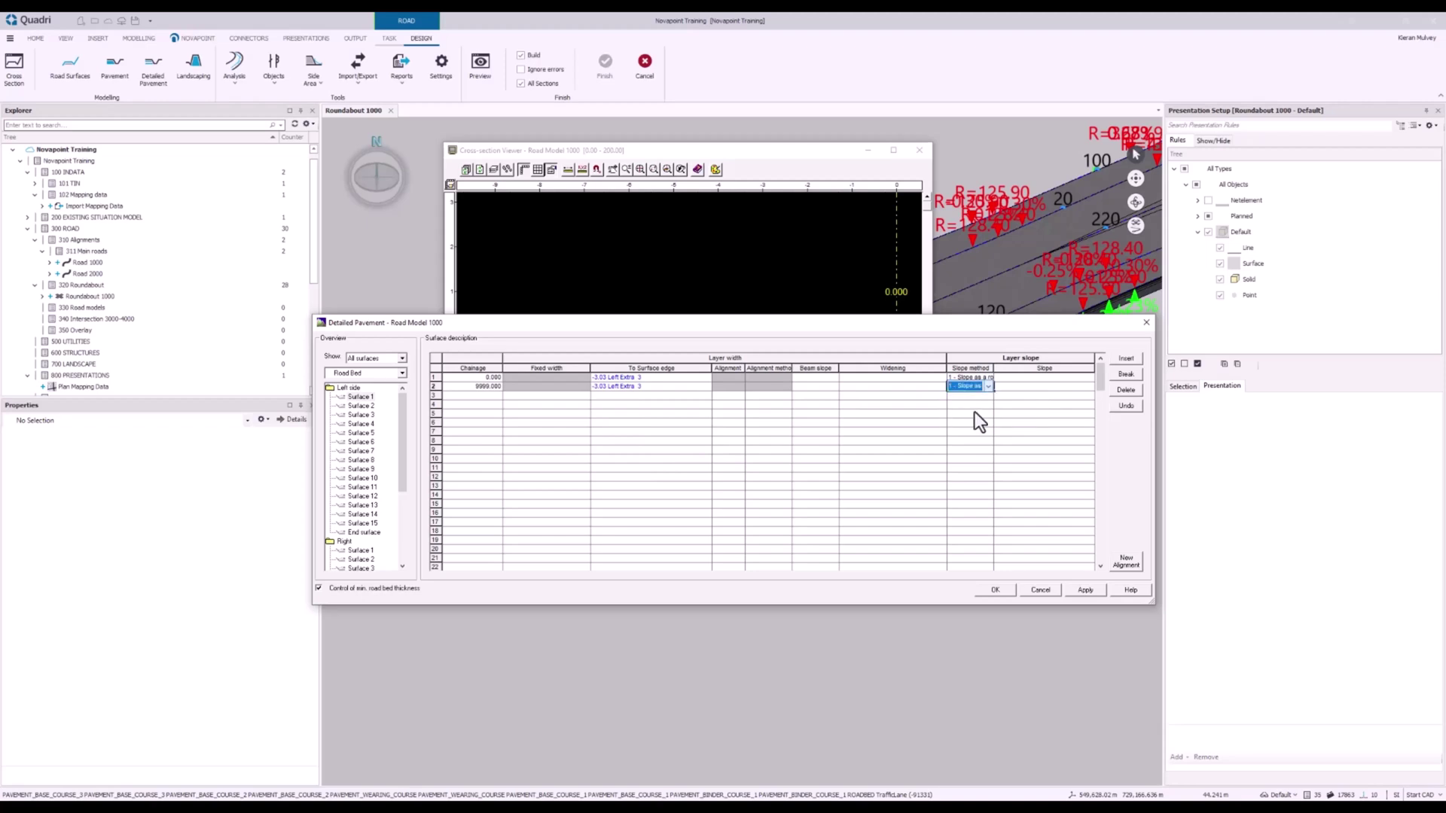
pyautogui.click(975, 413)
pyautogui.click(1023, 381)
pyautogui.click(1032, 377)
pyautogui.click(1054, 380)
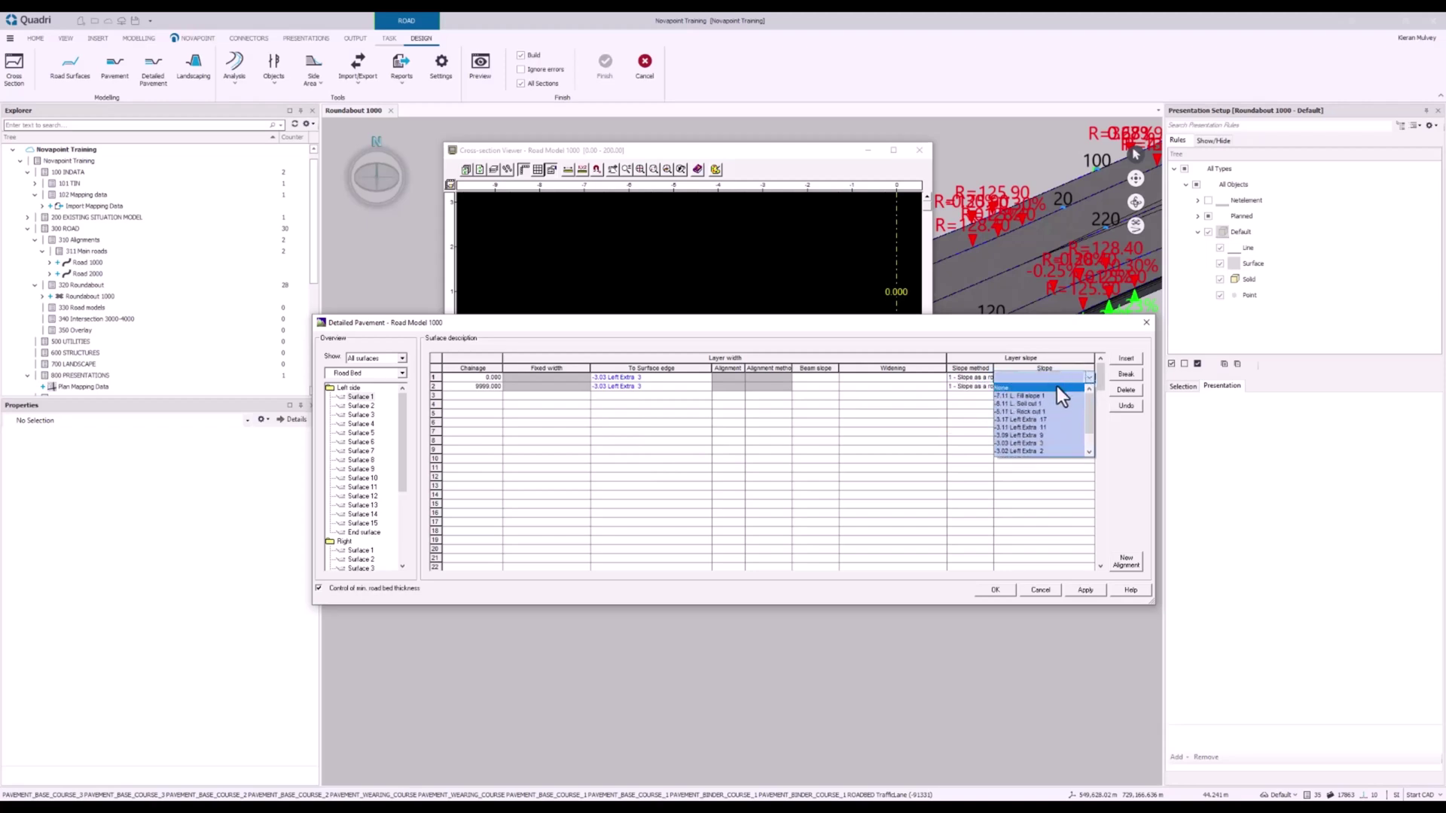
pyautogui.moveTo(1088, 409); pyautogui.dragTo(1080, 447)
pyautogui.click(1061, 451)
pyautogui.click(1062, 386)
pyautogui.click(1065, 386)
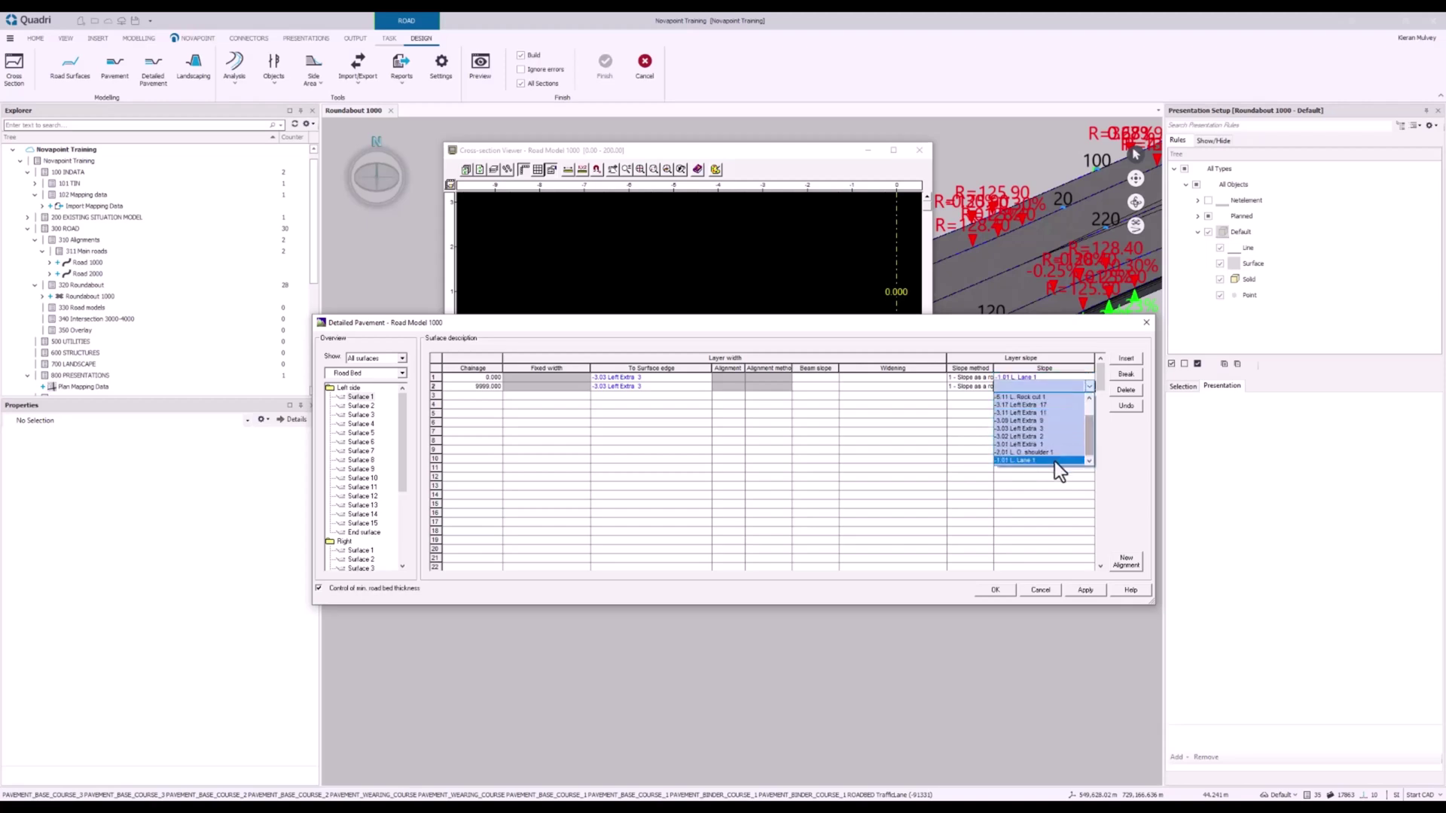
pyautogui.click(1055, 460)
pyautogui.moveTo(969, 323); pyautogui.dragTo(962, 310)
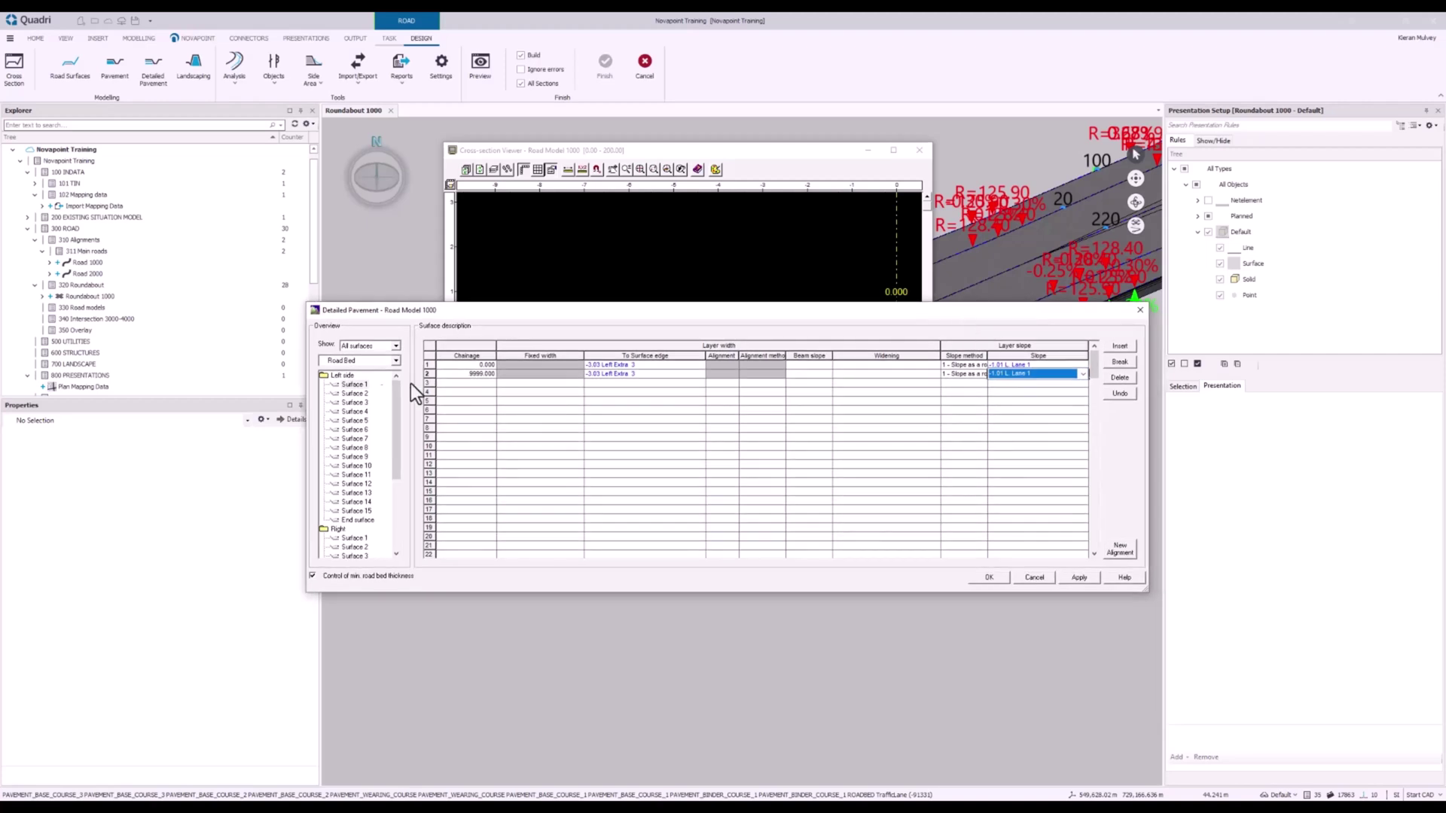
# Give left Surface 2 chainages 0 to 9999 with a 0.500 fixed width on both rows
pyautogui.click(356, 393)
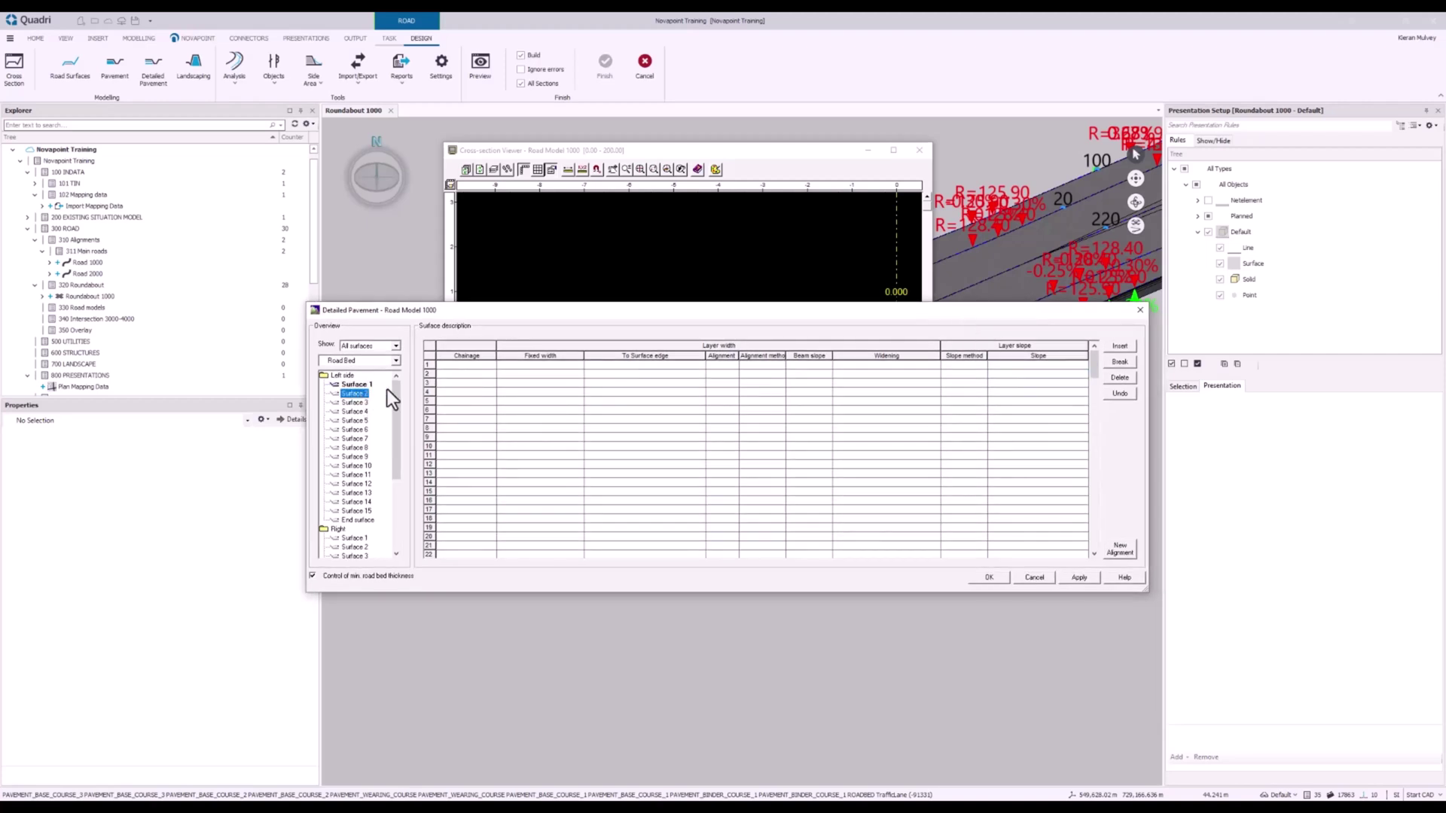
pyautogui.click(471, 367)
pyautogui.write('9999')
pyautogui.click(520, 374)
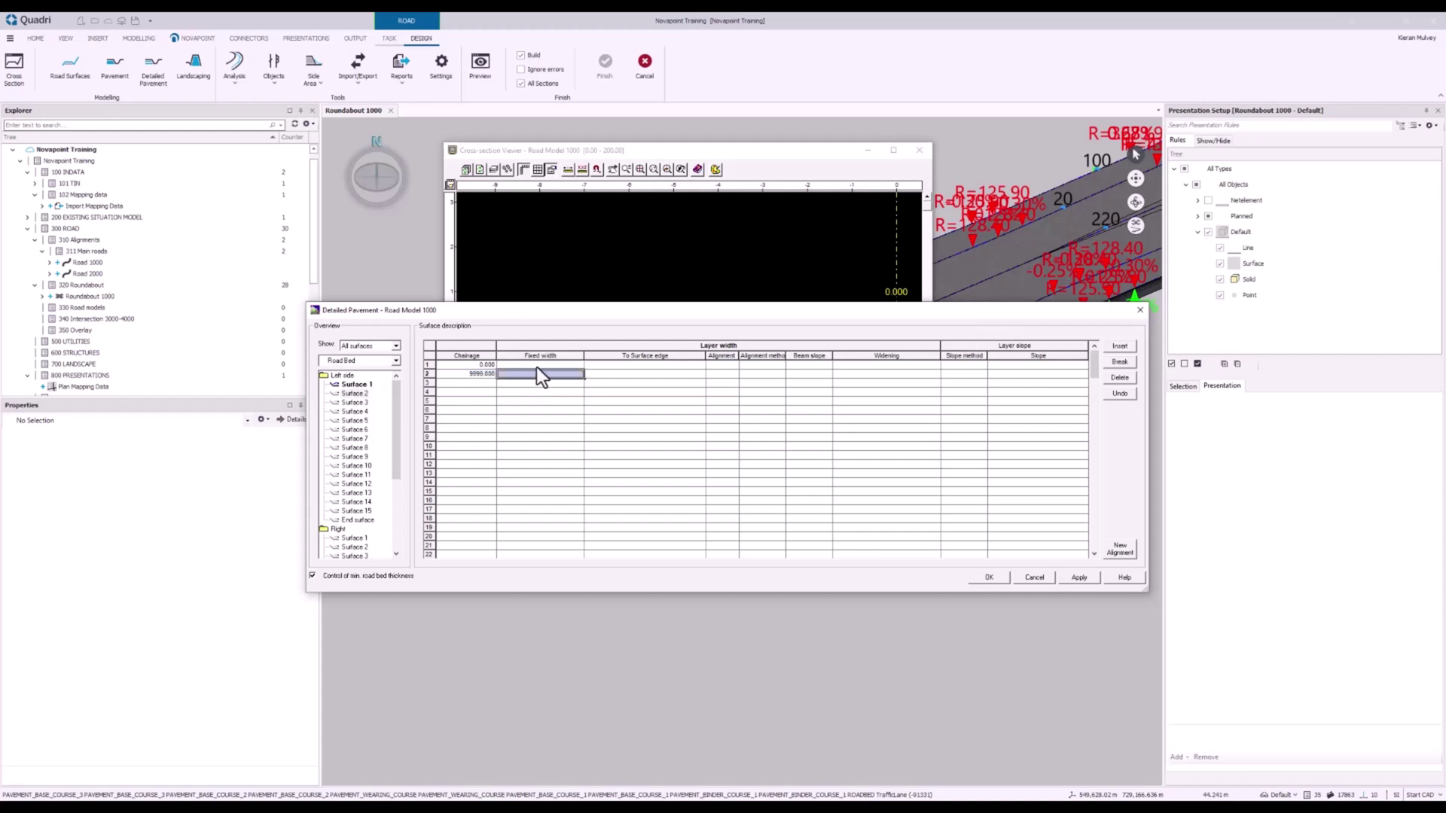
pyautogui.click(537, 366)
pyautogui.write('0.5')
pyautogui.click(553, 376)
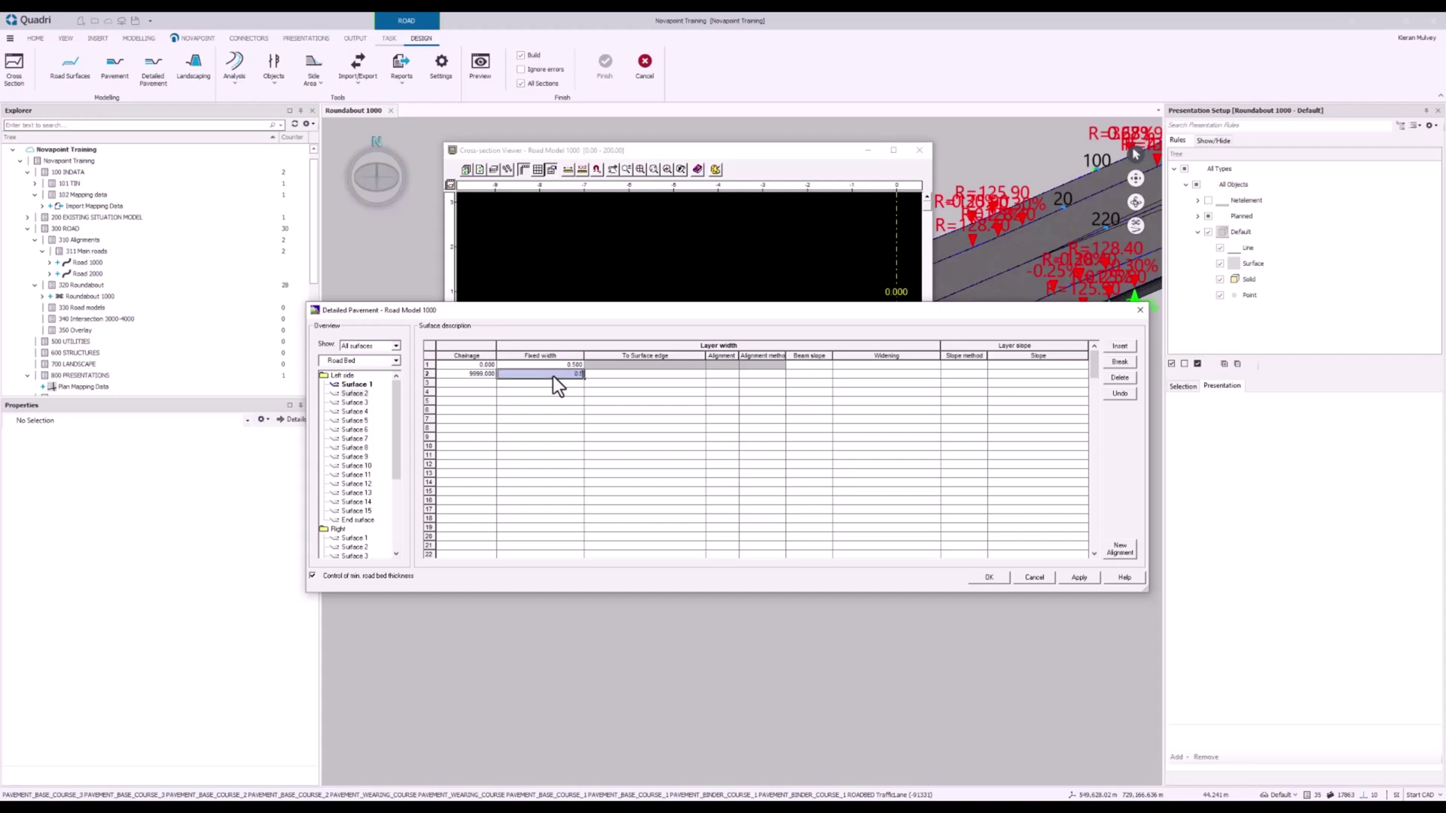
pyautogui.press('Return')
pyautogui.click(640, 392)
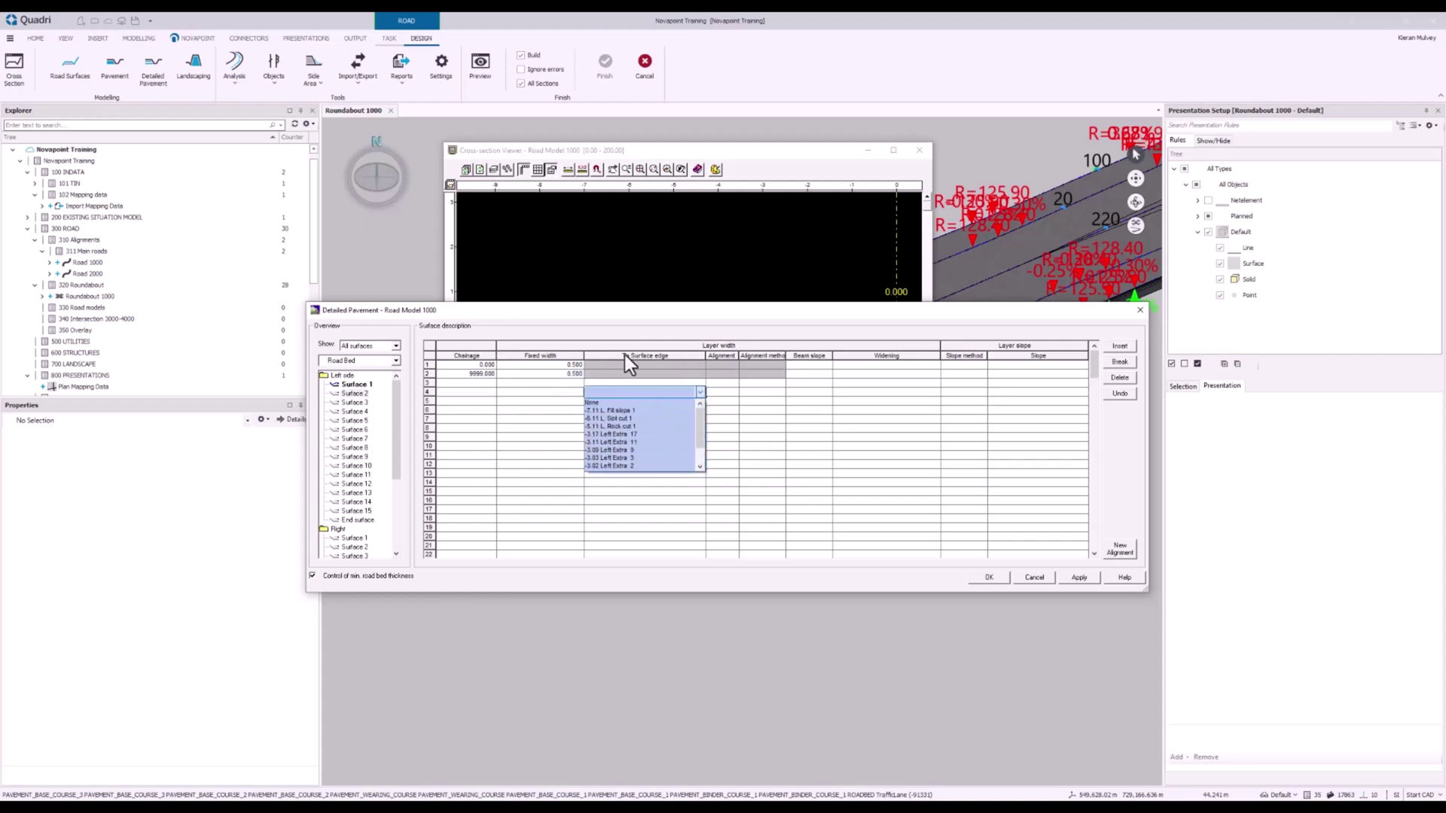
pyautogui.click(716, 369)
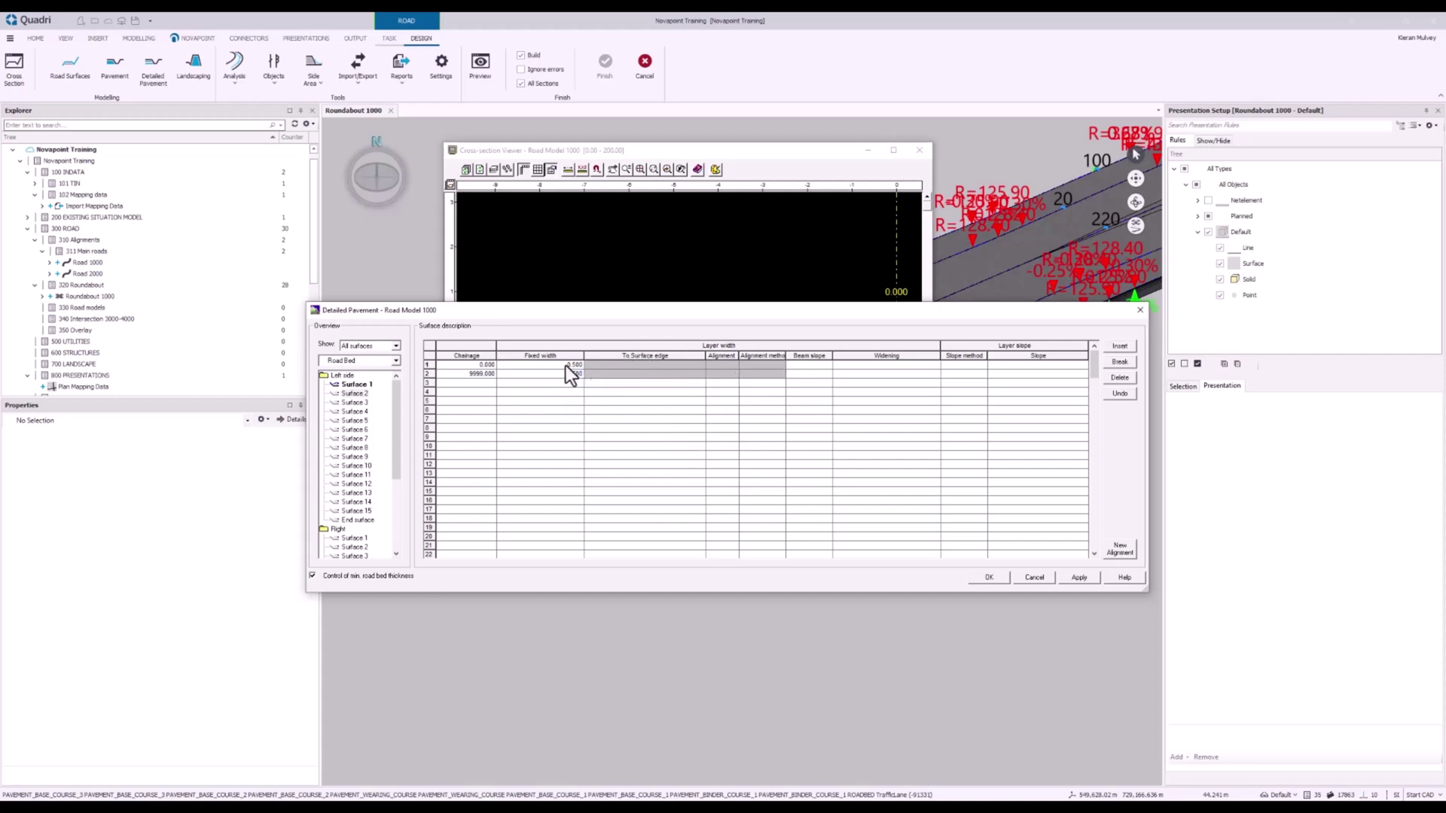
# Set both rows to slope method 0 with a decimal slope of 1.000
pyautogui.click(964, 366)
pyautogui.click(965, 366)
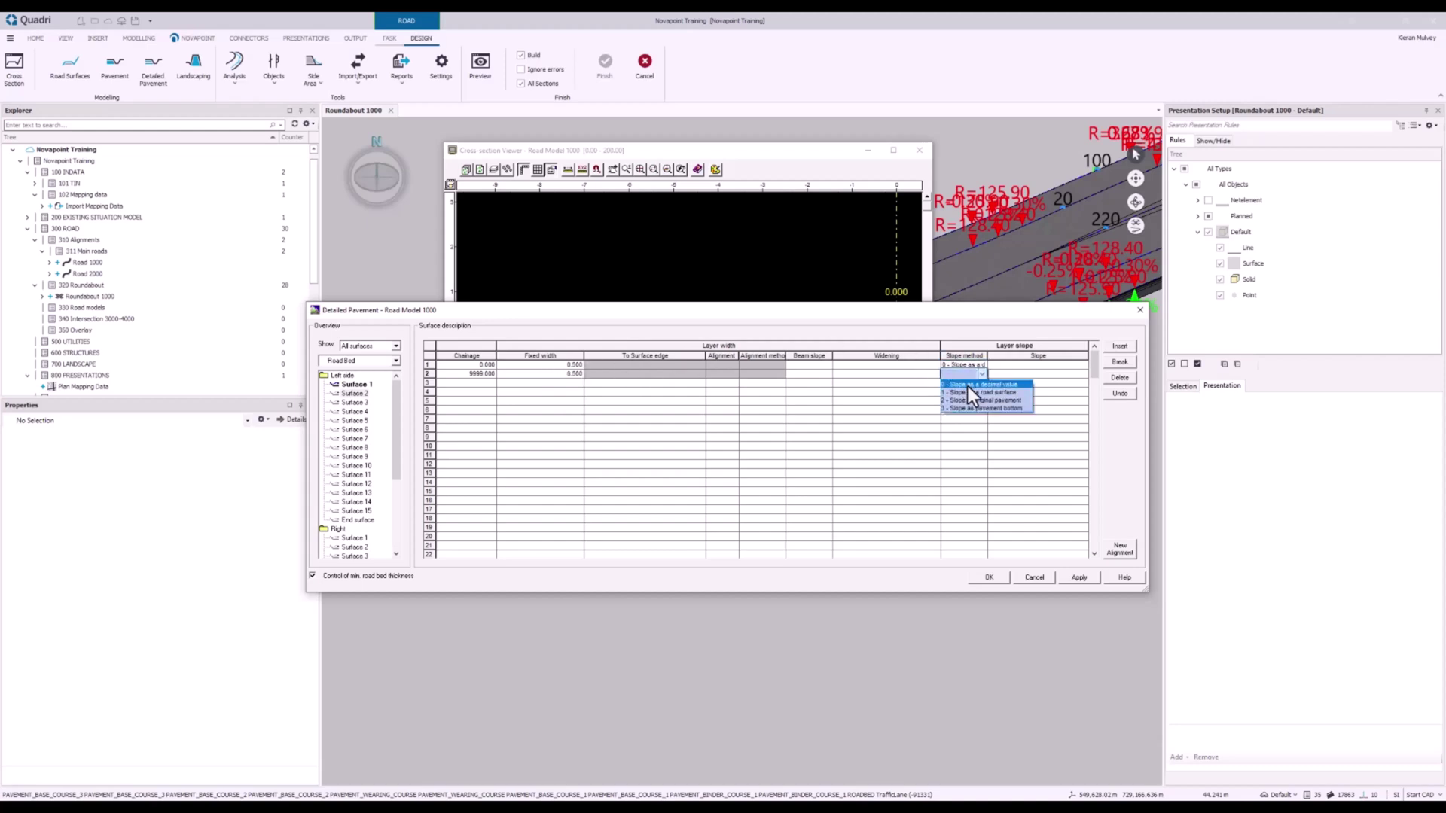
pyautogui.press('Return')
pyautogui.click(1006, 365)
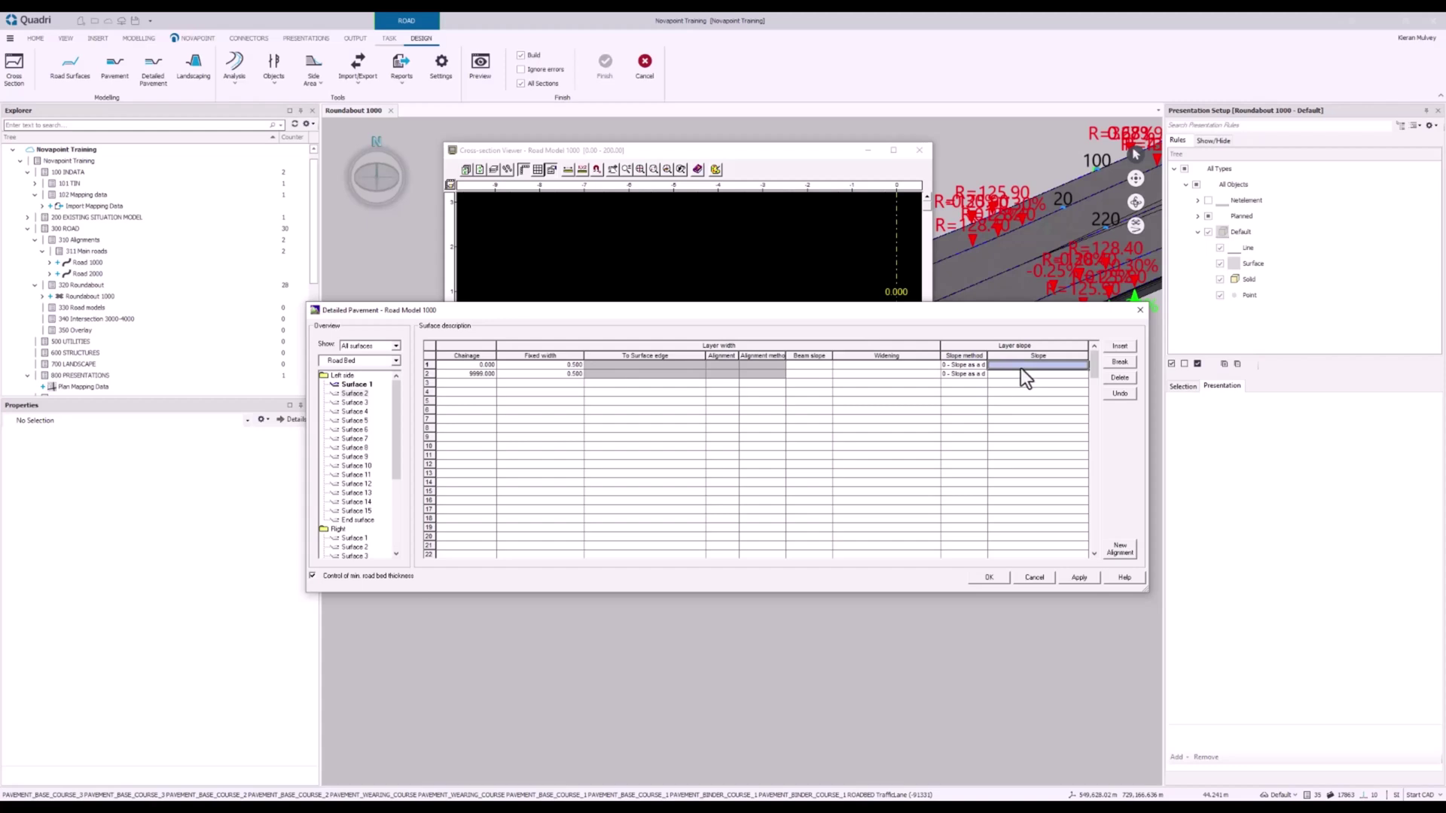
pyautogui.write('1')
pyautogui.click(1038, 374)
pyautogui.write('1')
pyautogui.click(1037, 382)
# Give left Surface 3 chainages 0 to 9999 with a 5.000 fixed width on both rows
pyautogui.click(364, 403)
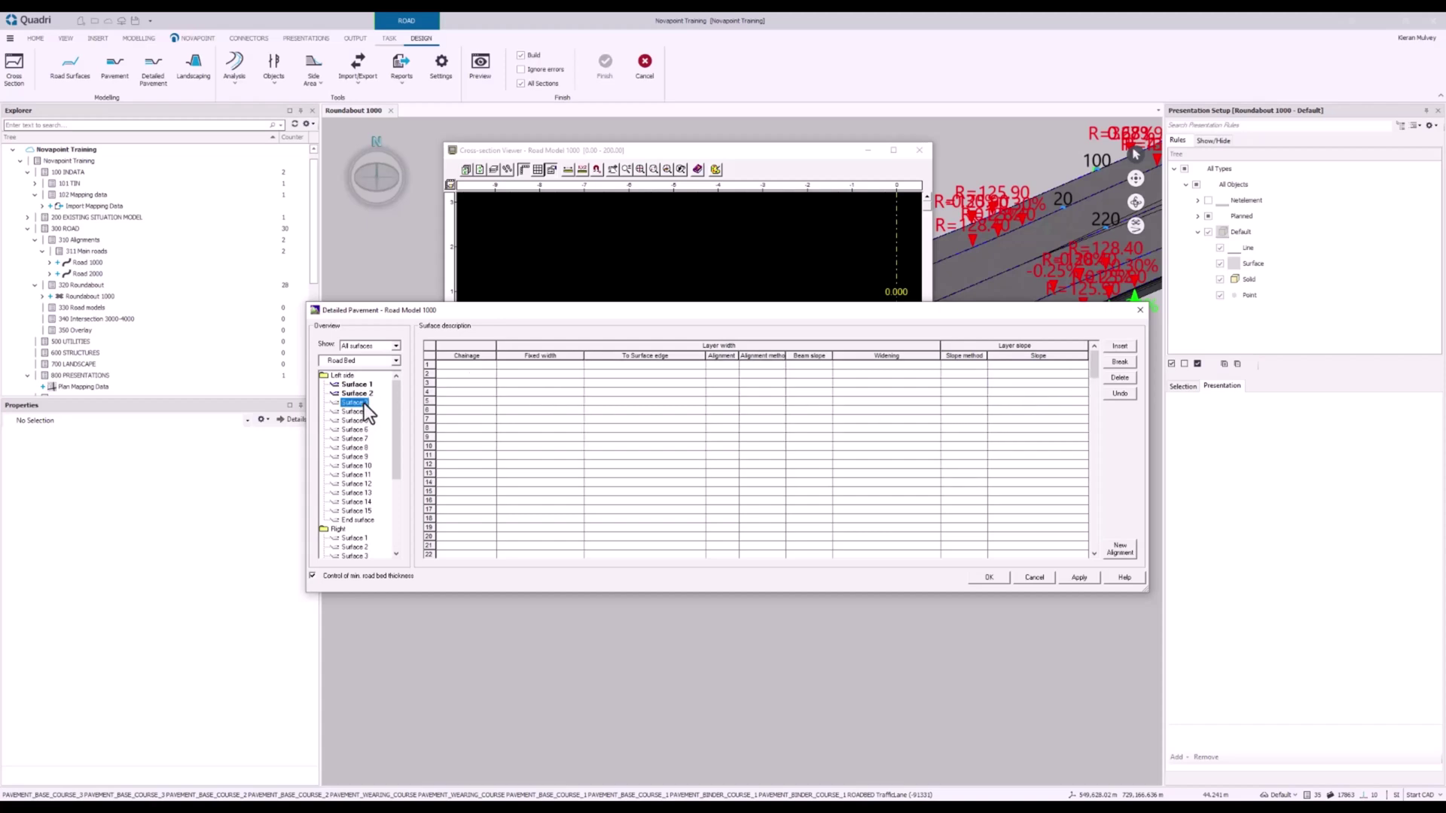
pyautogui.click(467, 367)
pyautogui.click(491, 374)
pyautogui.write('9999')
pyautogui.click(534, 386)
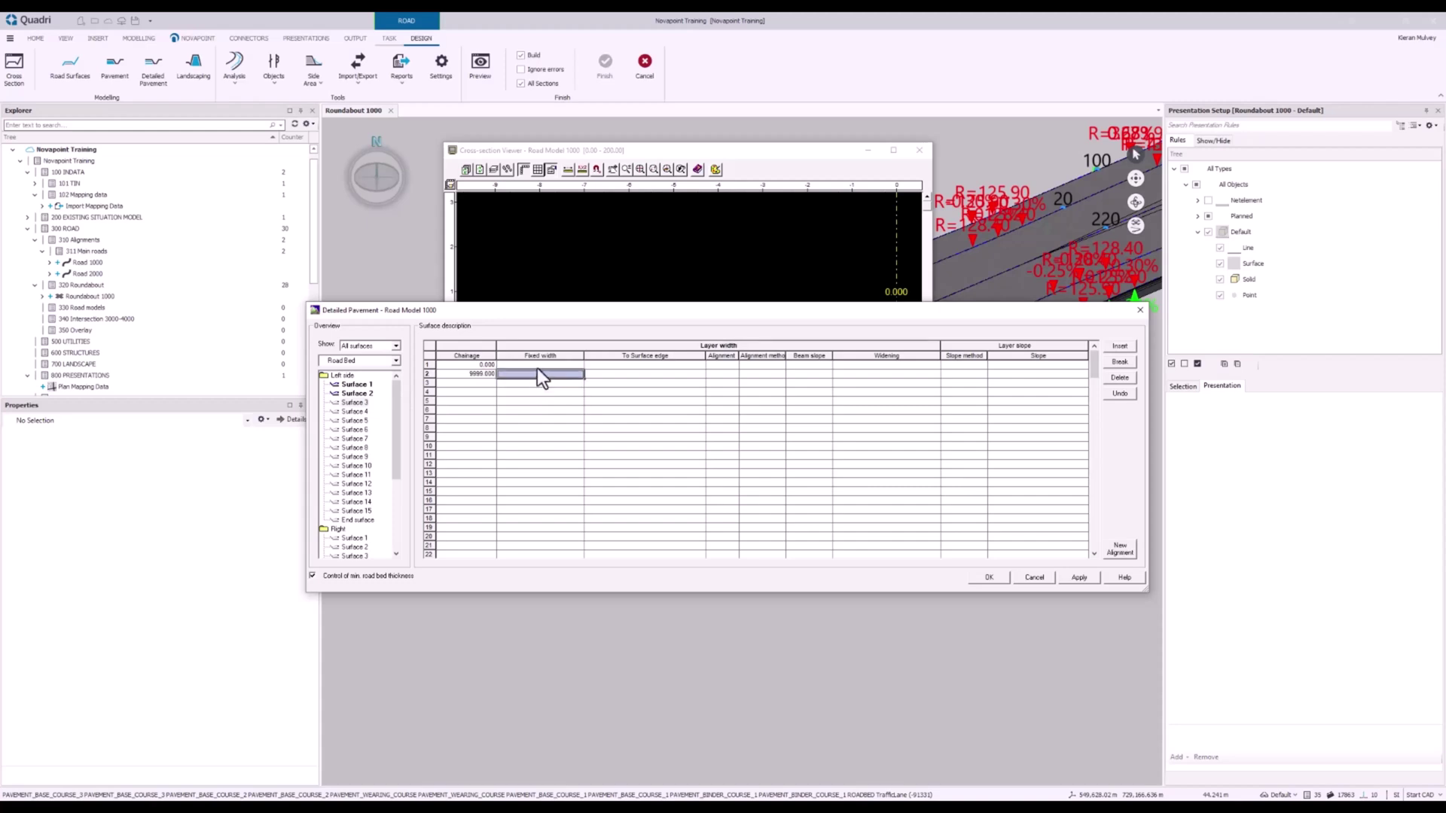
pyautogui.click(538, 364)
pyautogui.write('5')
pyautogui.click(553, 374)
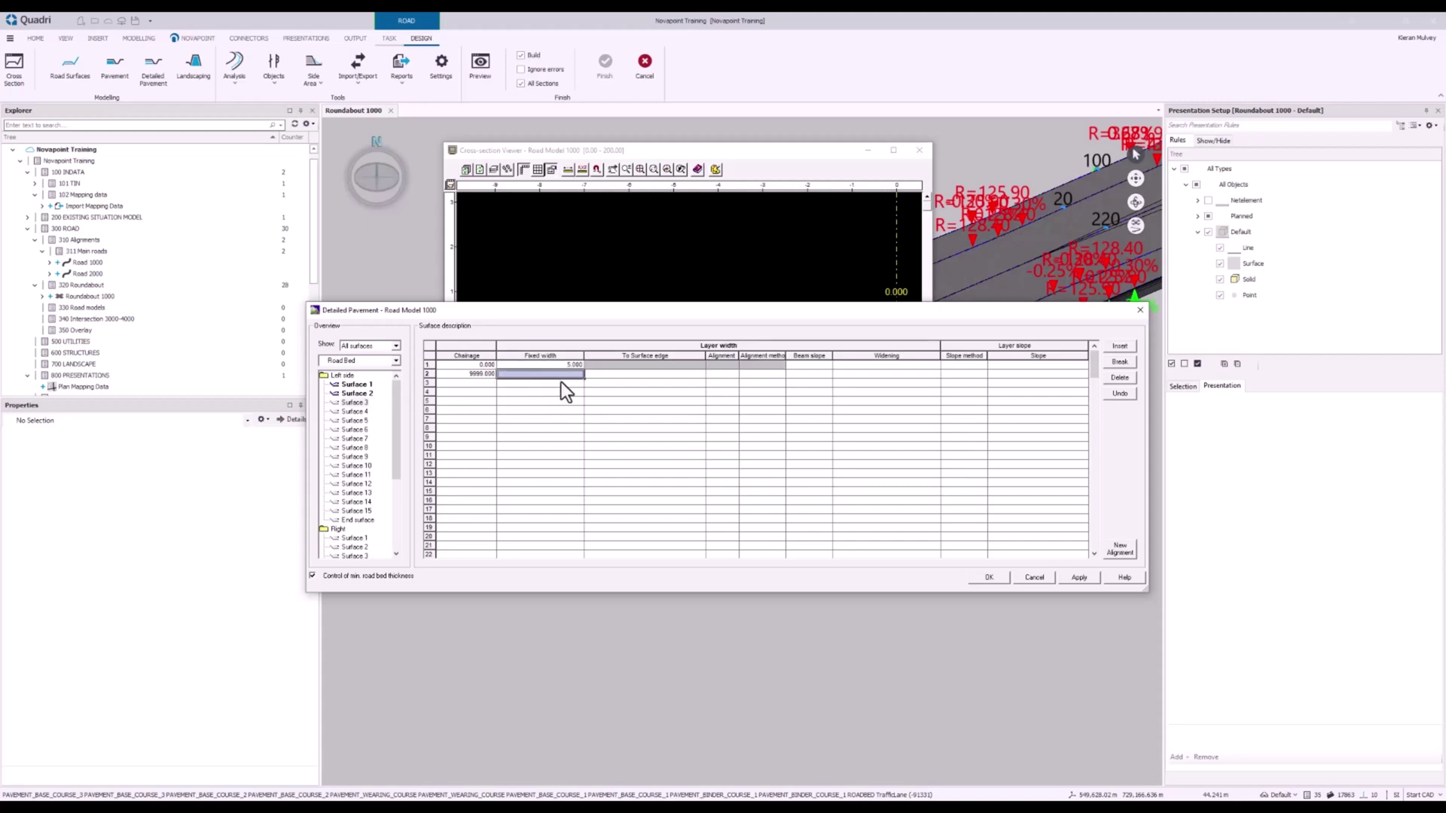
pyautogui.write('5')
pyautogui.click(566, 392)
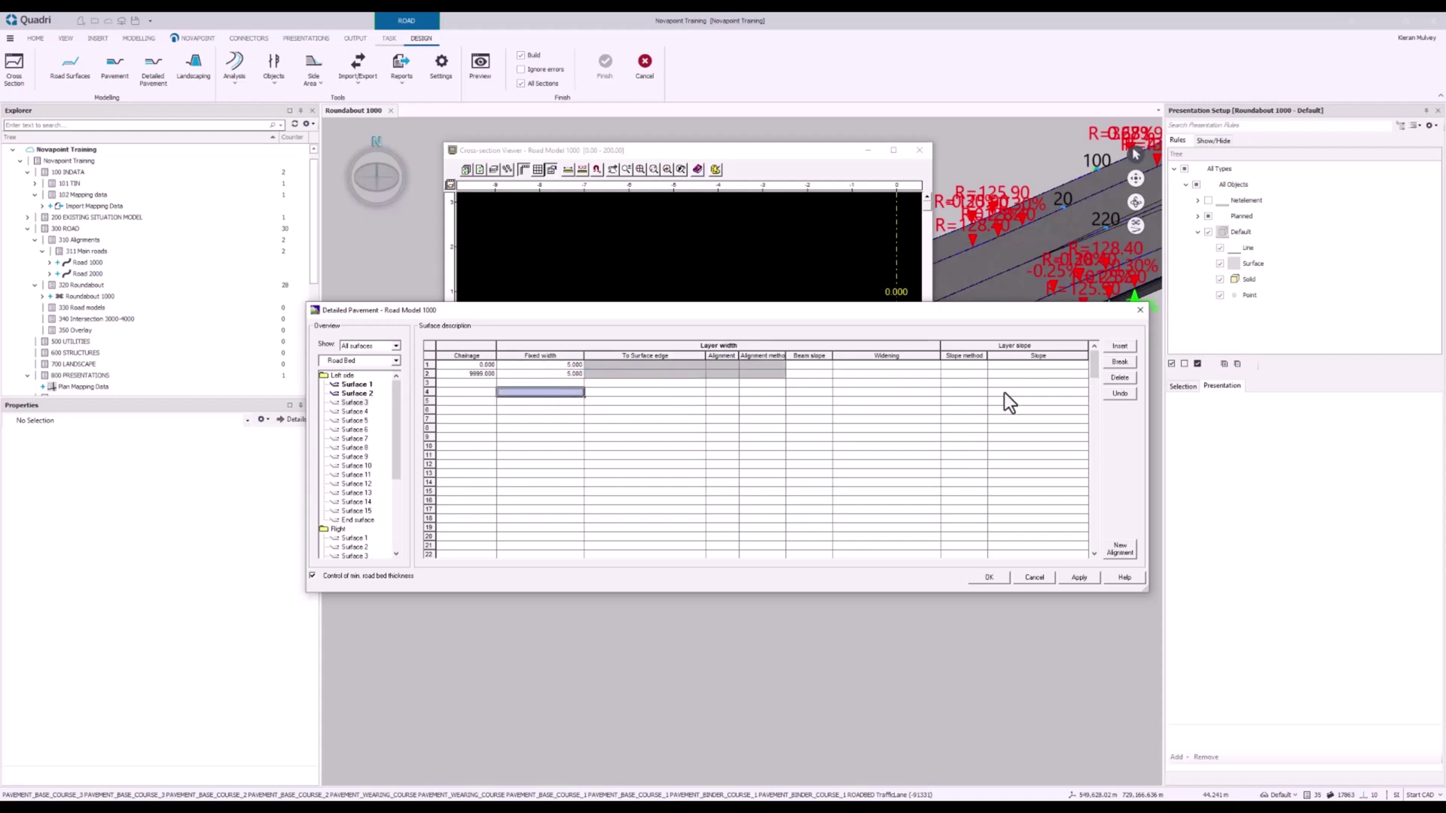
# Set both rows to '0 - Slope as a decimal value' with a slope of 0.040
pyautogui.click(966, 365)
pyautogui.click(969, 365)
pyautogui.click(976, 382)
pyautogui.click(973, 376)
pyautogui.click(979, 384)
pyautogui.click(1029, 367)
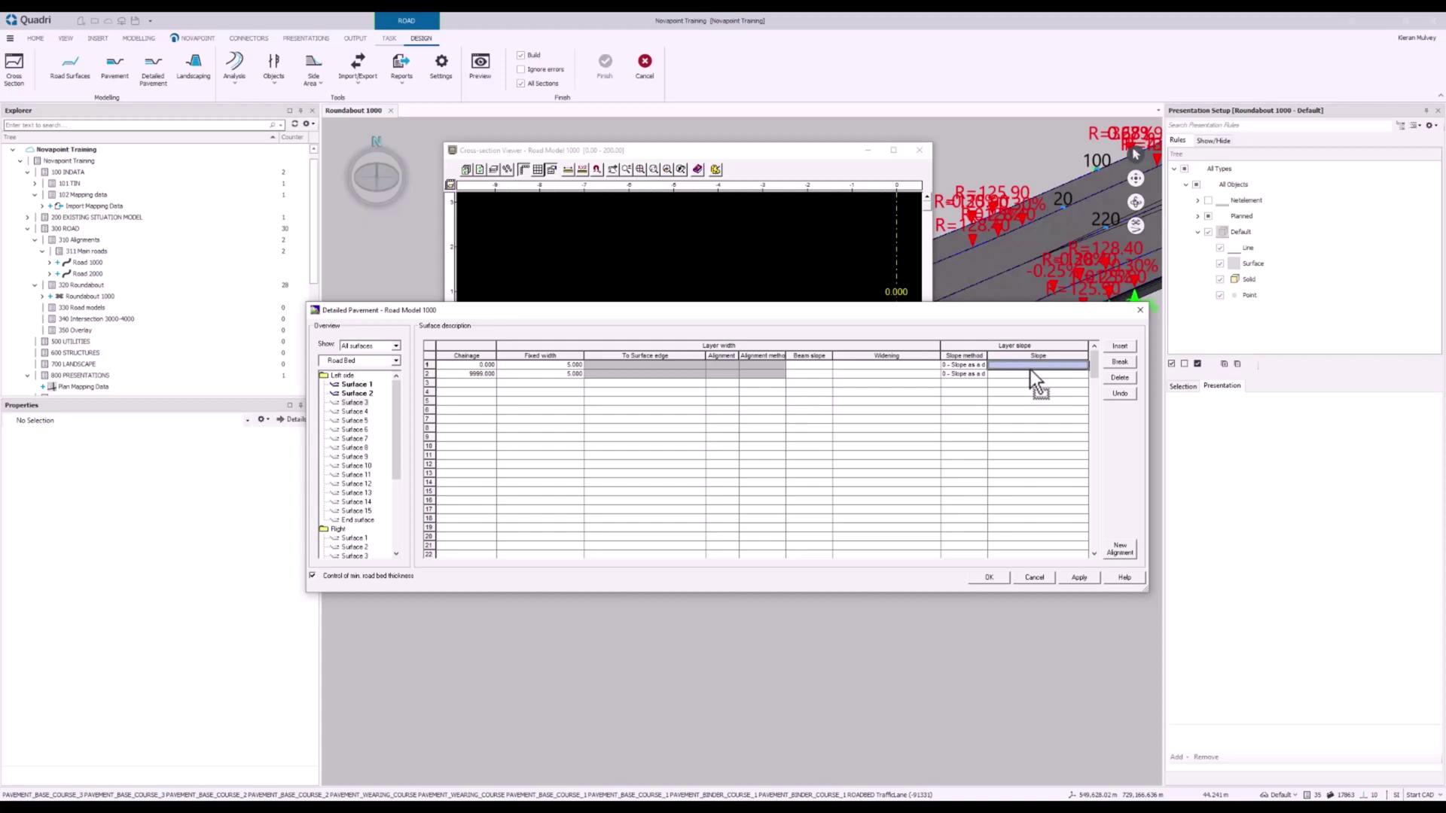
pyautogui.write('0.04')
pyautogui.click(1032, 375)
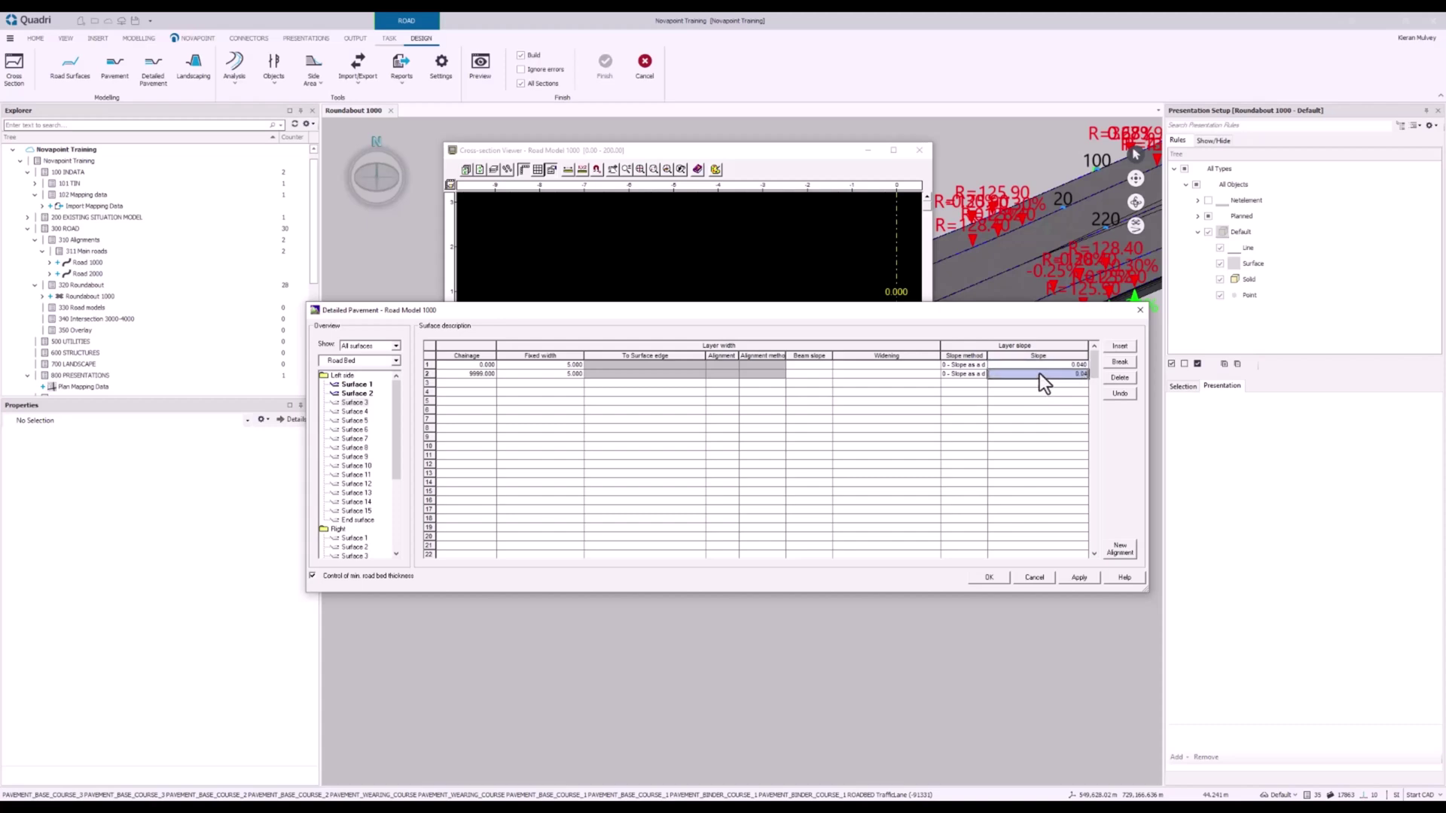
pyautogui.click(1041, 393)
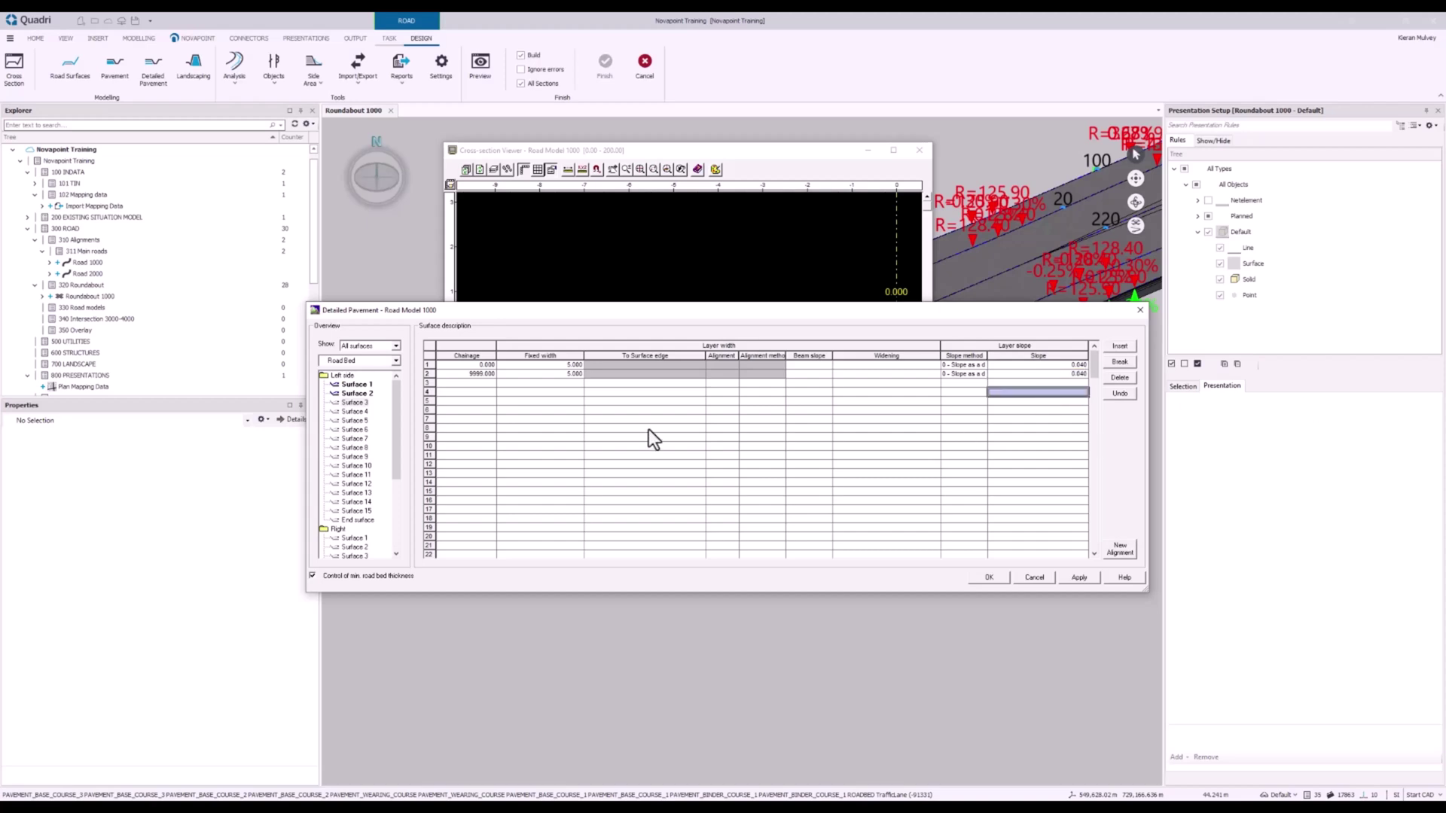
# Give the left End surface an end chainage of 9999 and method '2 - Calculate start point'
pyautogui.click(355, 520)
pyautogui.click(467, 366)
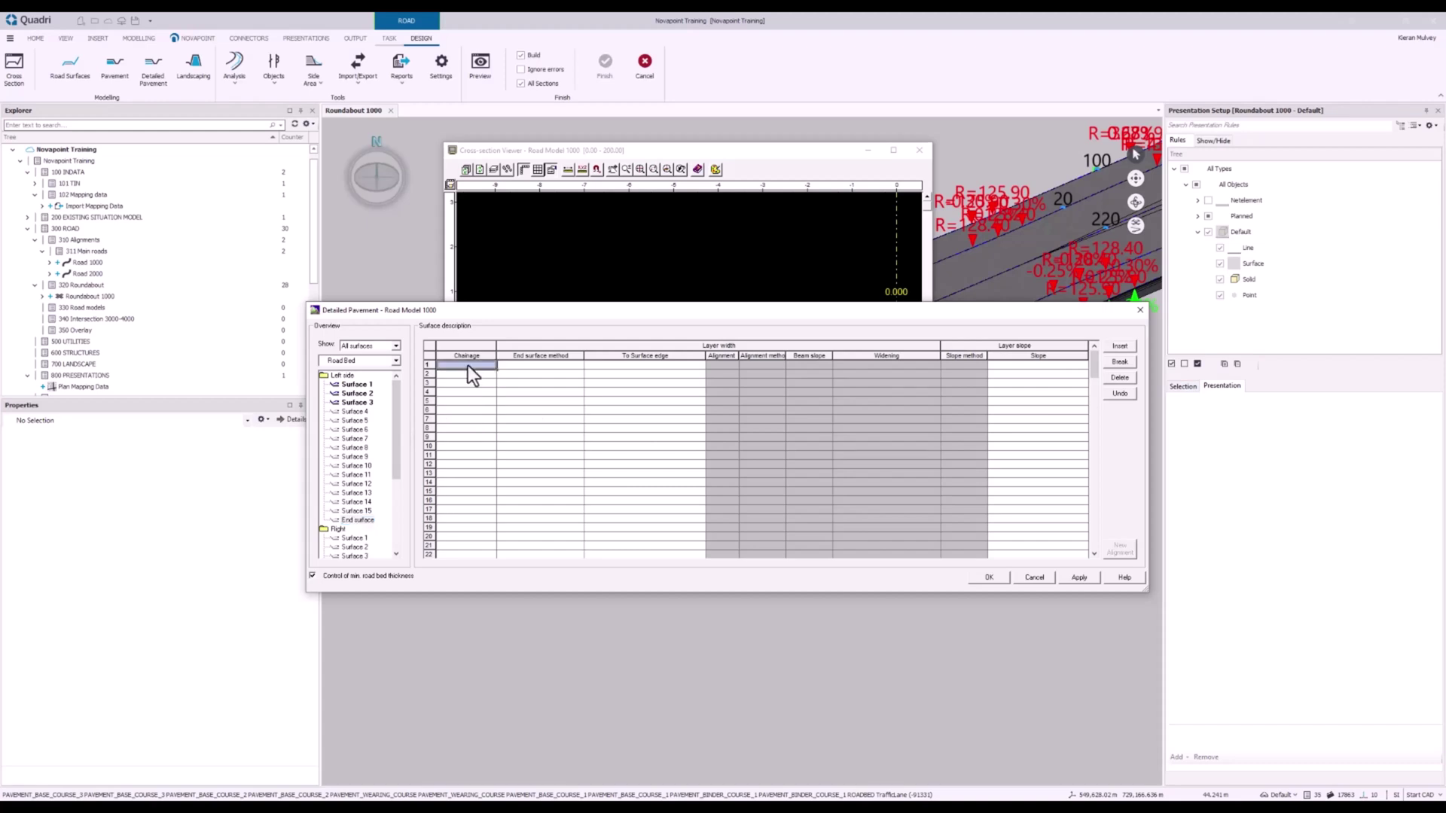
pyautogui.write('9999')
pyautogui.click(532, 376)
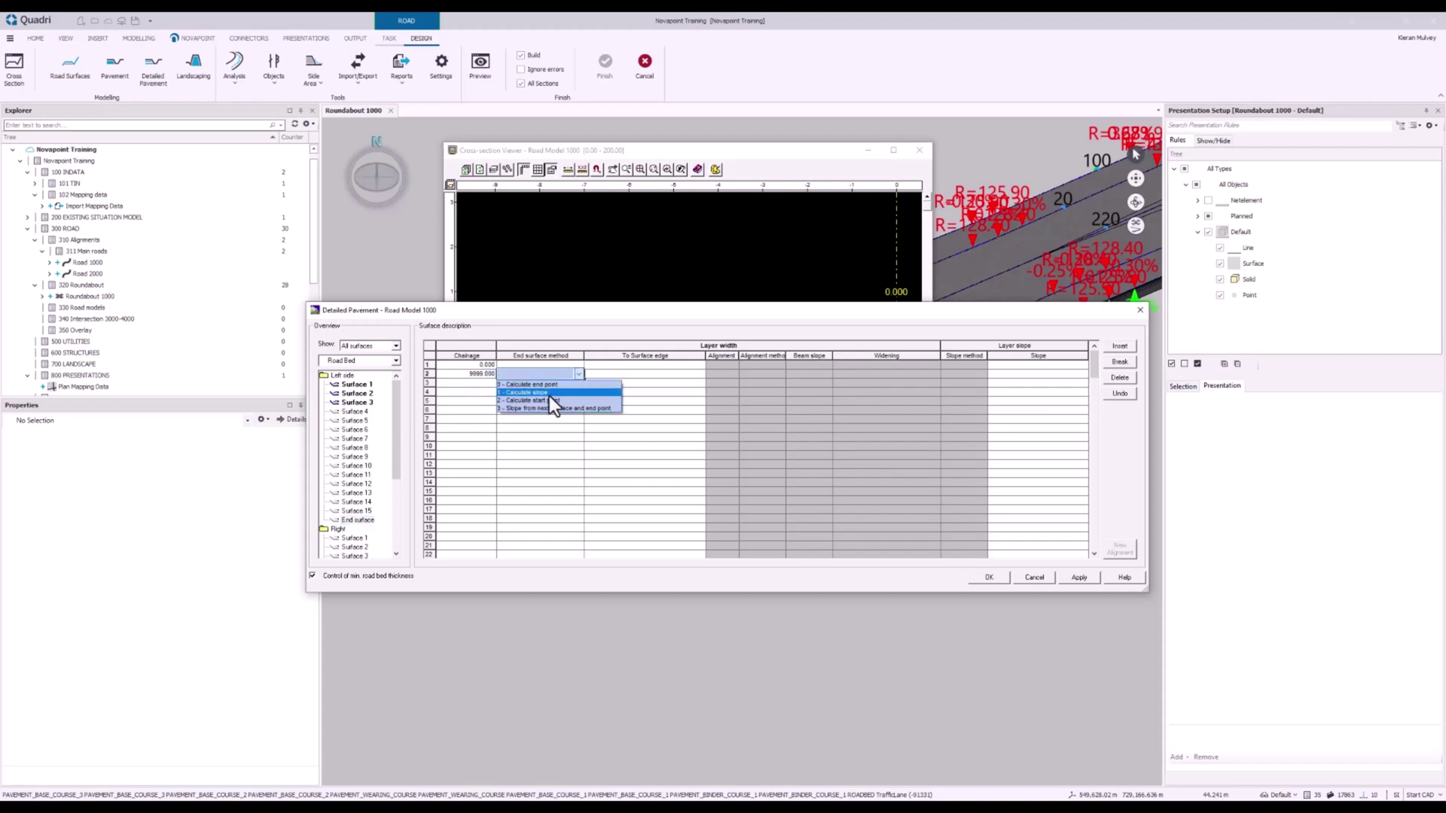
pyautogui.click(553, 364)
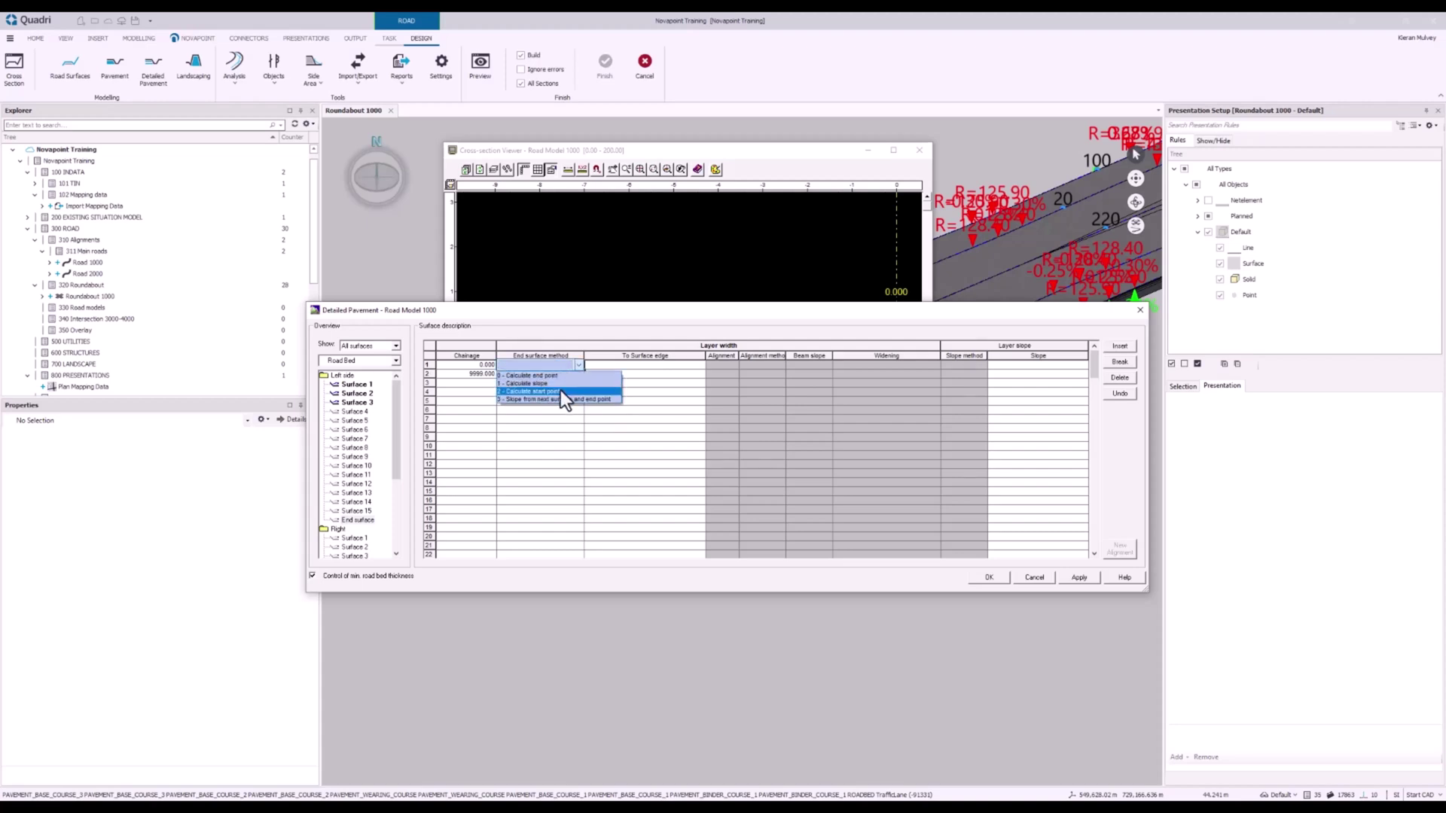
pyautogui.click(560, 390)
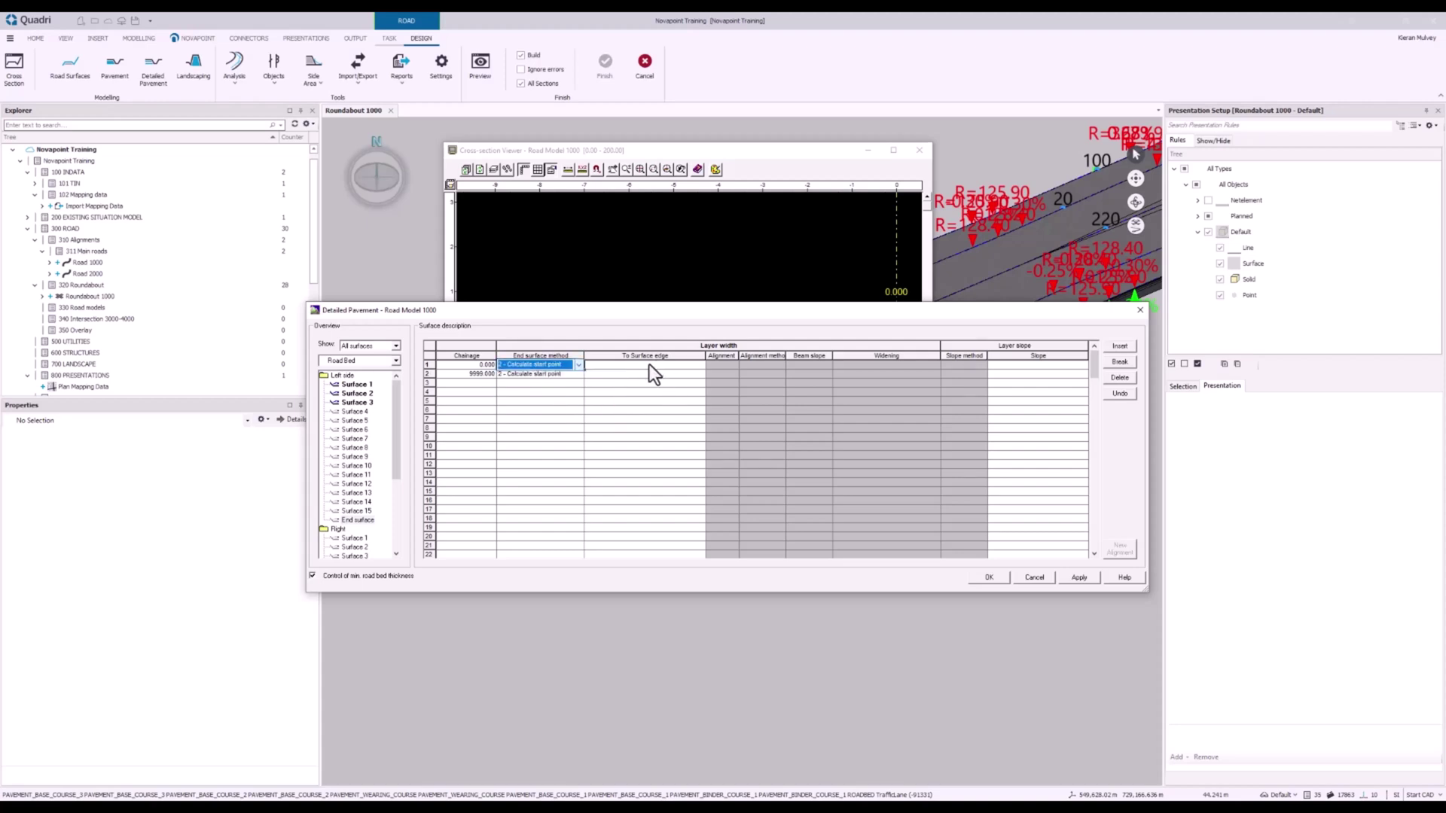
# Set To Surface edge to '-6.11 L. Soil cut 1' on both End surface rows
pyautogui.click(649, 364)
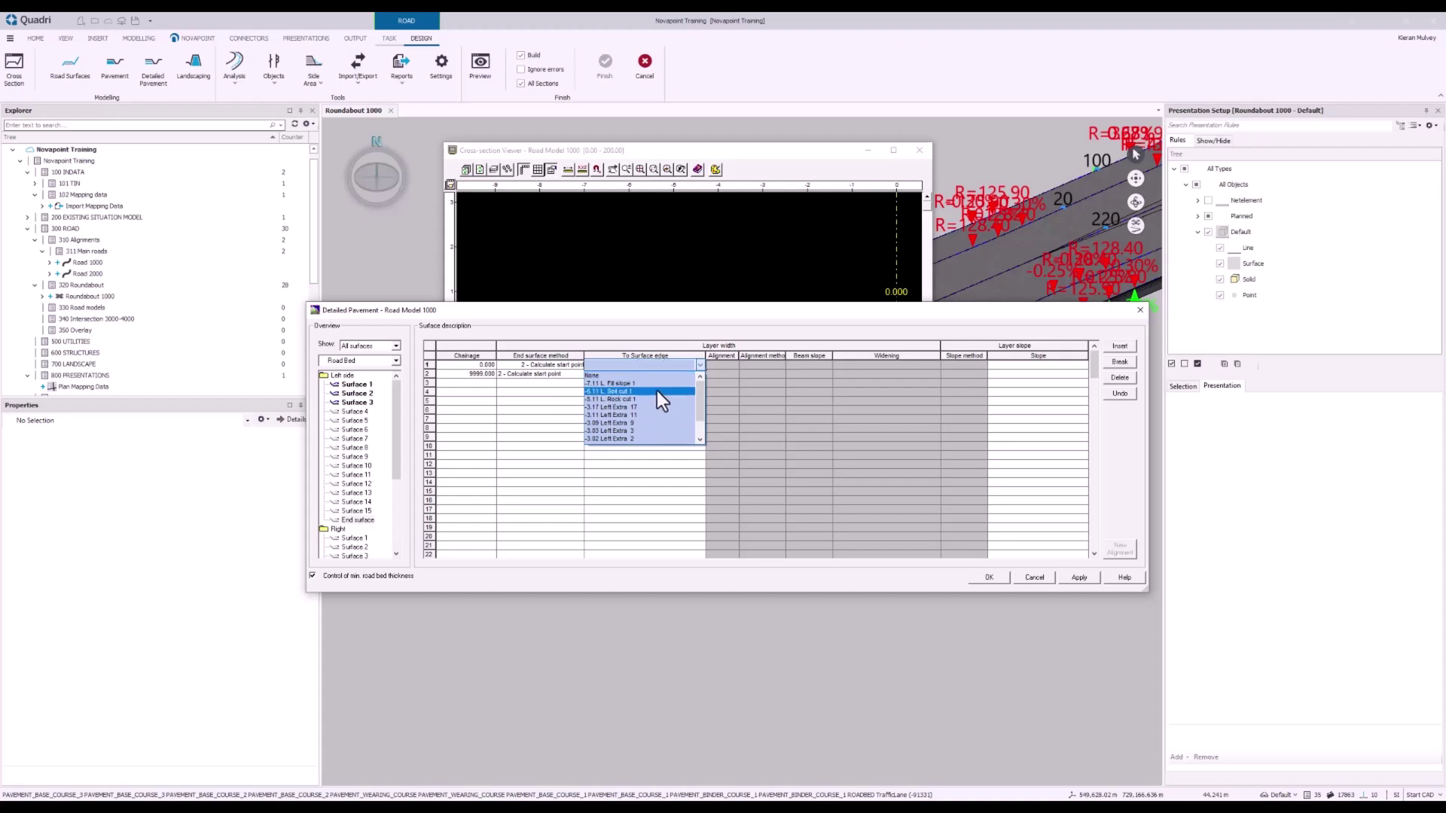
pyautogui.click(647, 390)
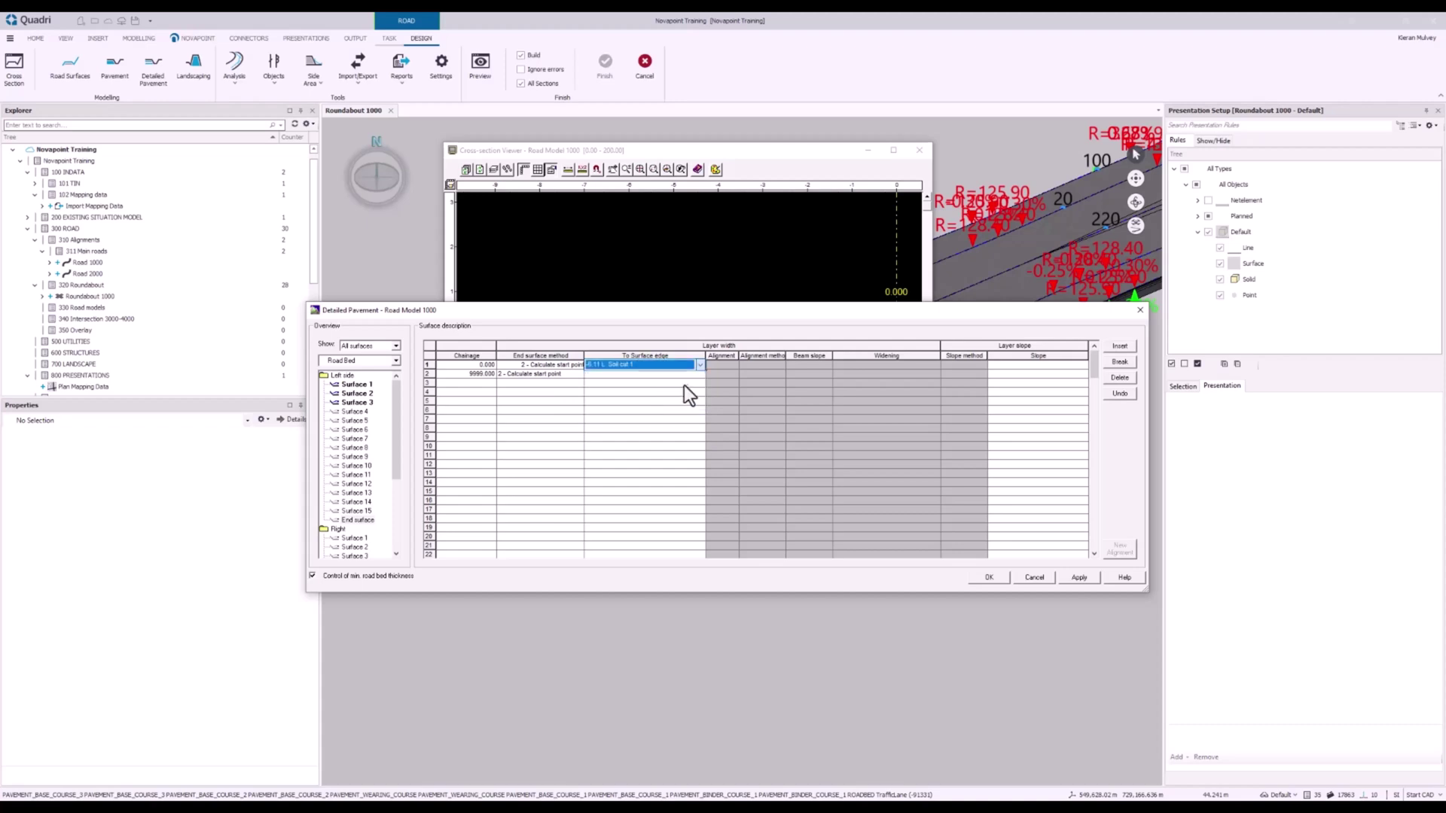
pyautogui.click(640, 375)
pyautogui.click(648, 400)
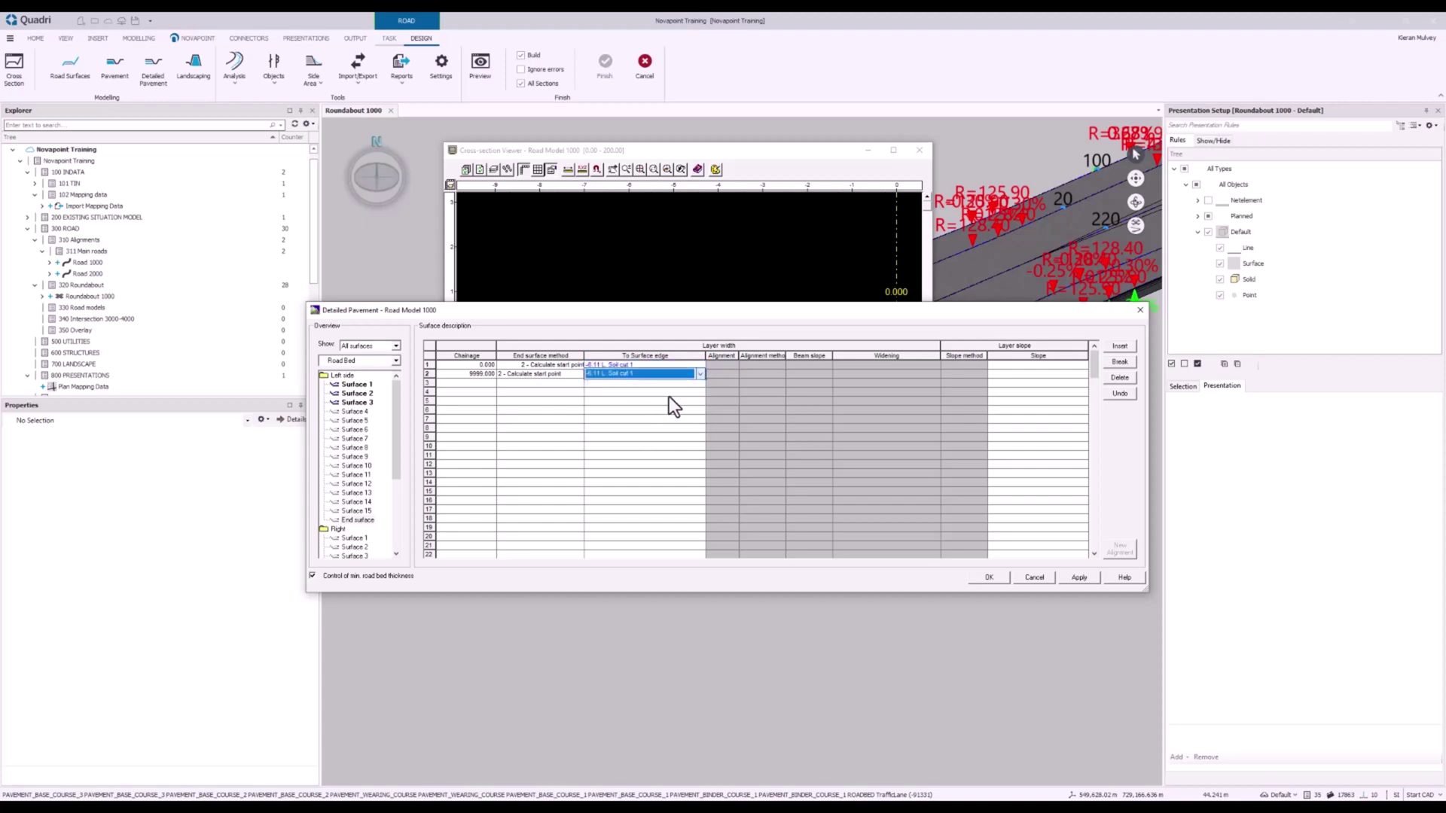
pyautogui.click(979, 369)
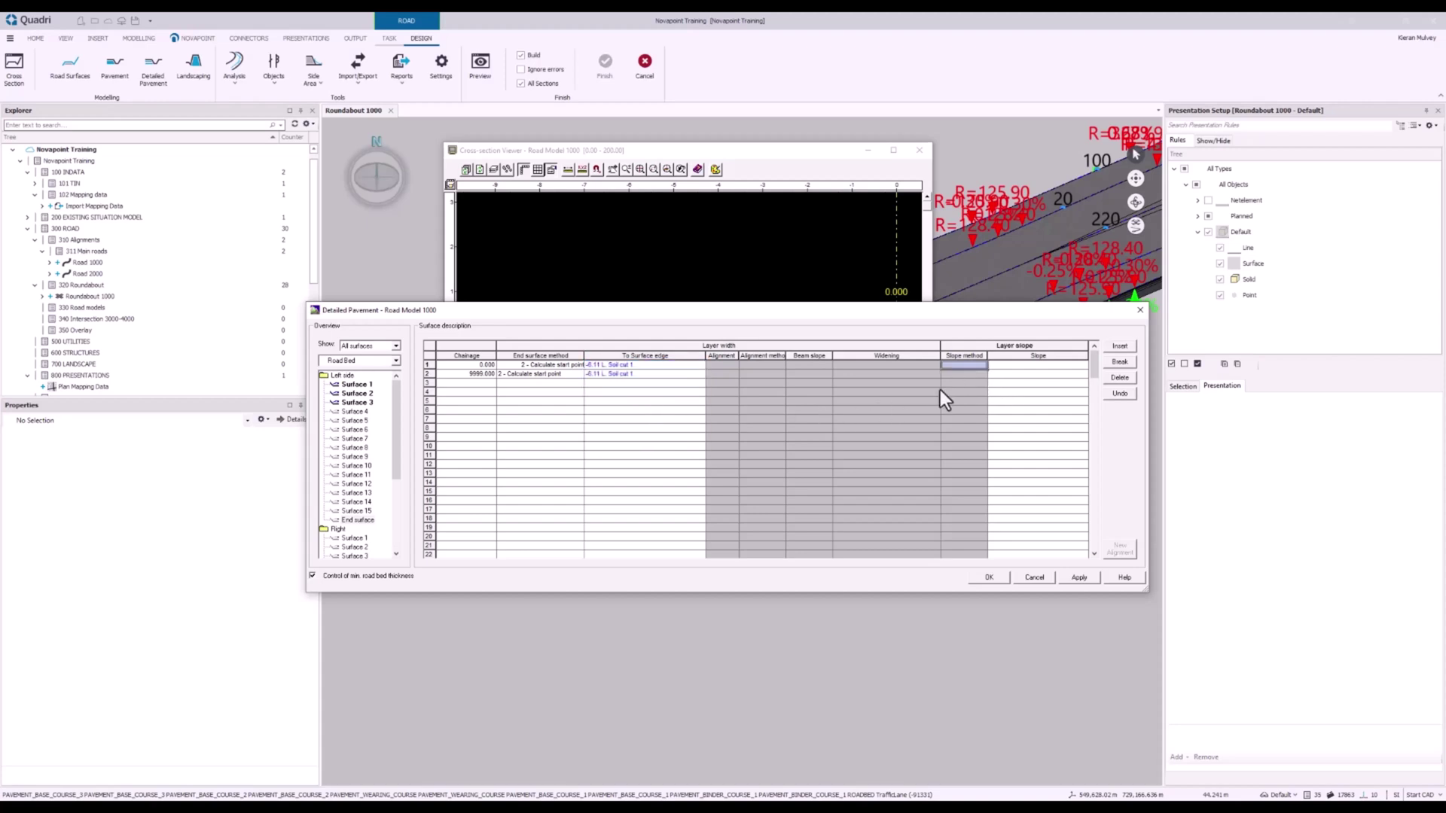
pyautogui.click(549, 374)
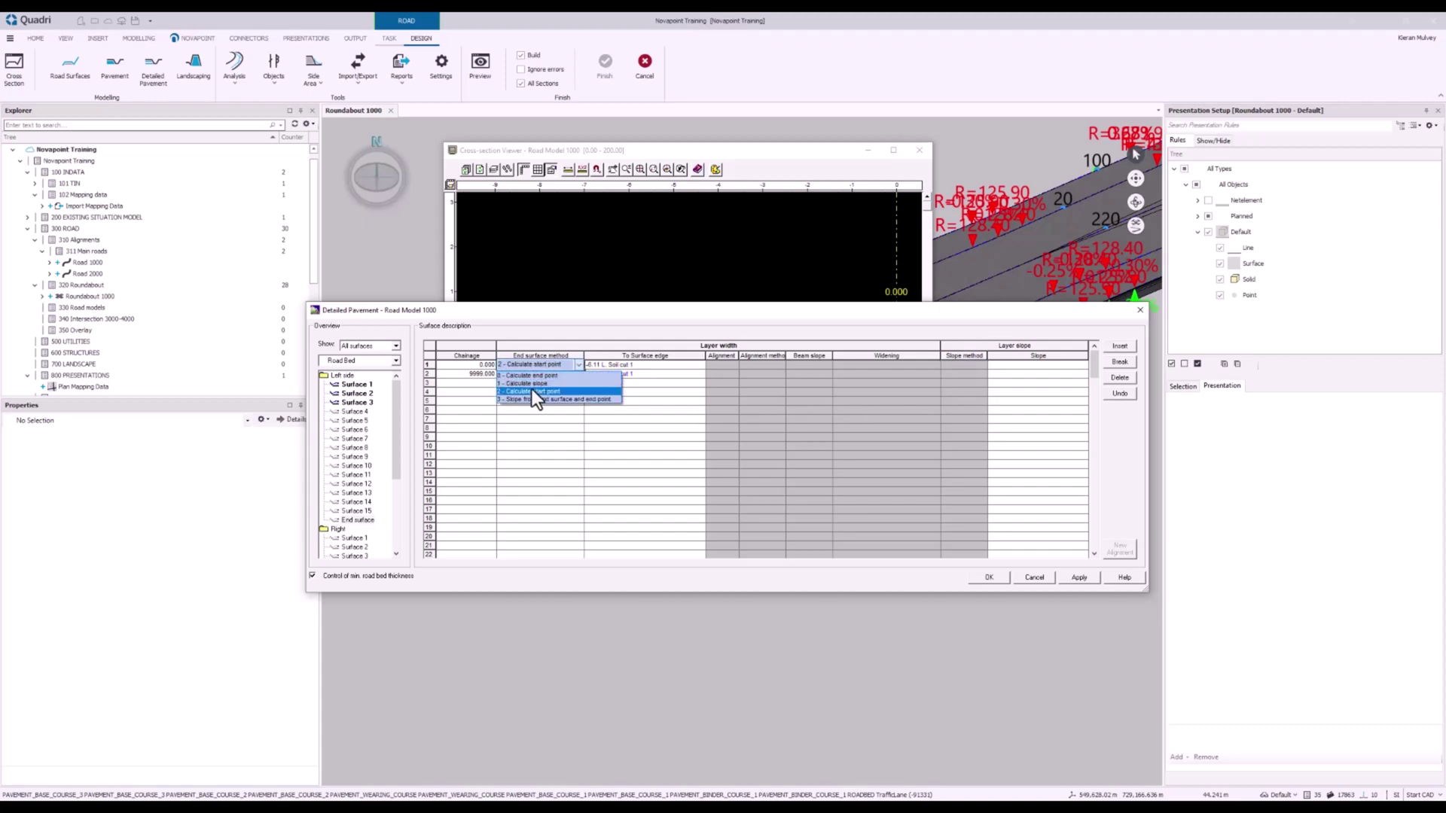
pyautogui.click(532, 390)
pyautogui.click(639, 381)
pyautogui.click(639, 367)
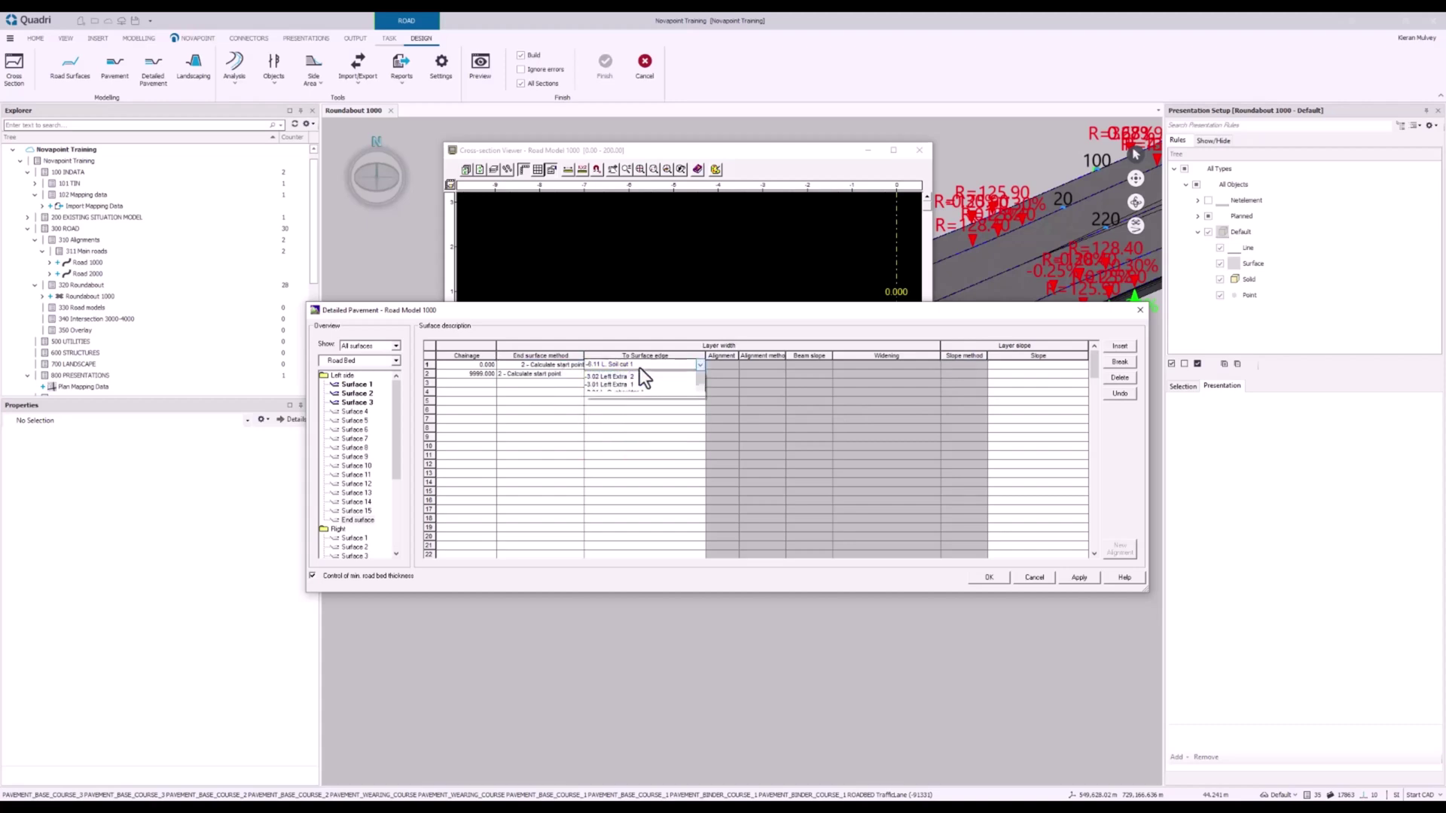
pyautogui.click(639, 368)
pyautogui.click(636, 377)
# Enter a slope of 99 on both End surface rows
pyautogui.click(1027, 374)
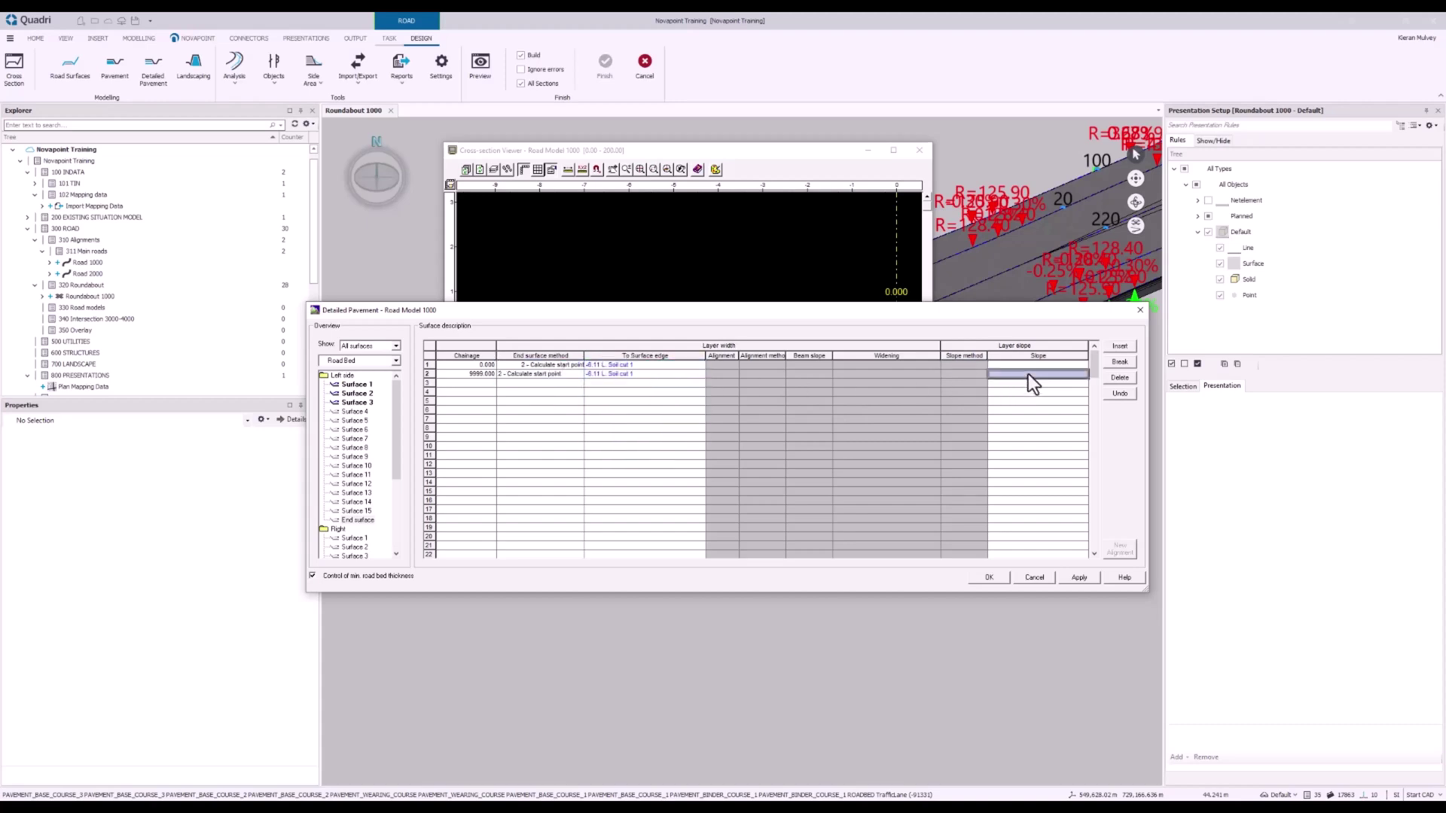
pyautogui.click(1038, 365)
pyautogui.write('99')
pyautogui.press('Return')
pyautogui.write('999')
pyautogui.click(1045, 395)
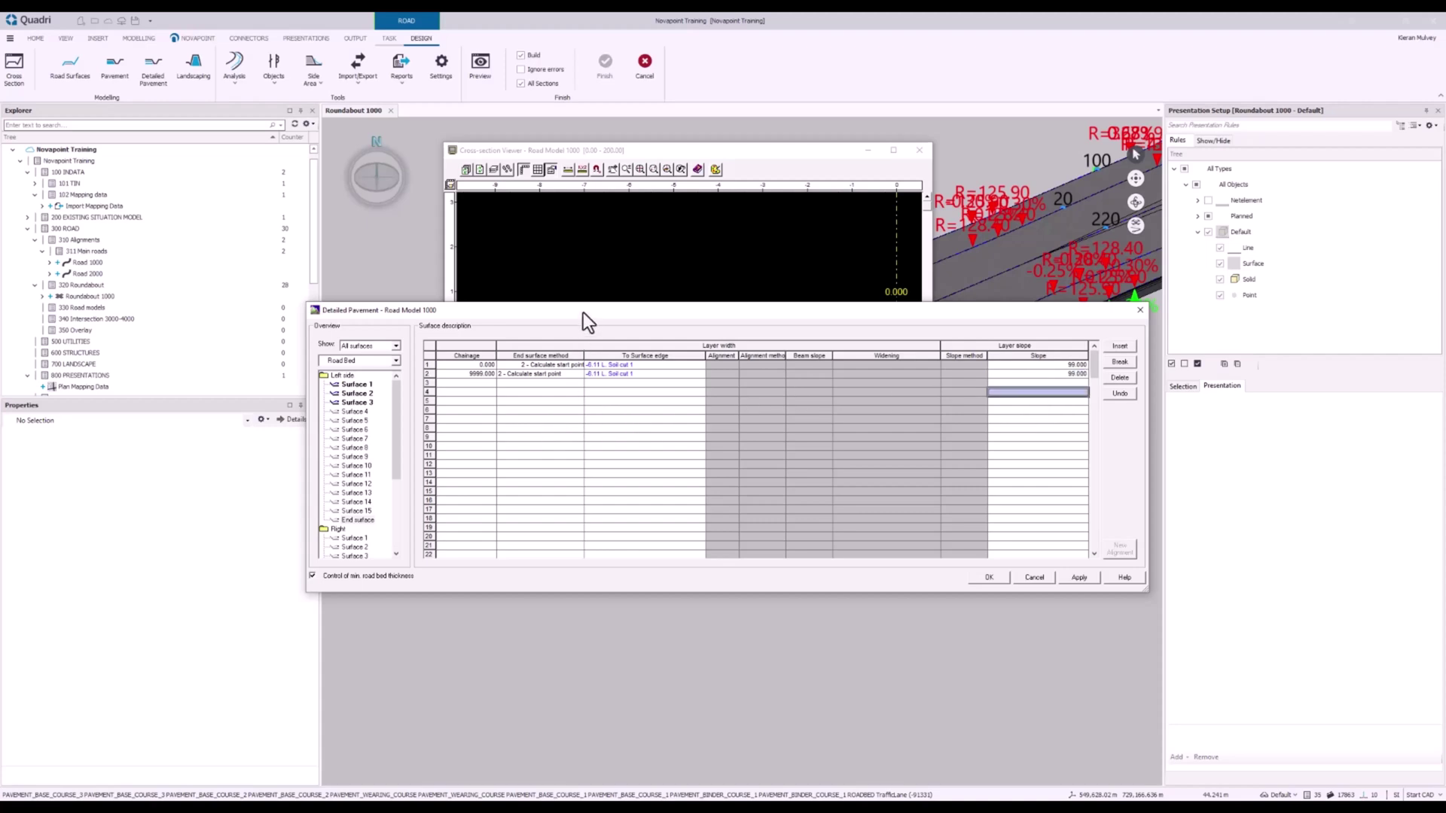
# Move the Detailed Pavement dialog clear of the Cross-section Viewer and apply the left-side road-bed changes
pyautogui.moveTo(582, 313); pyautogui.dragTo(562, 453)
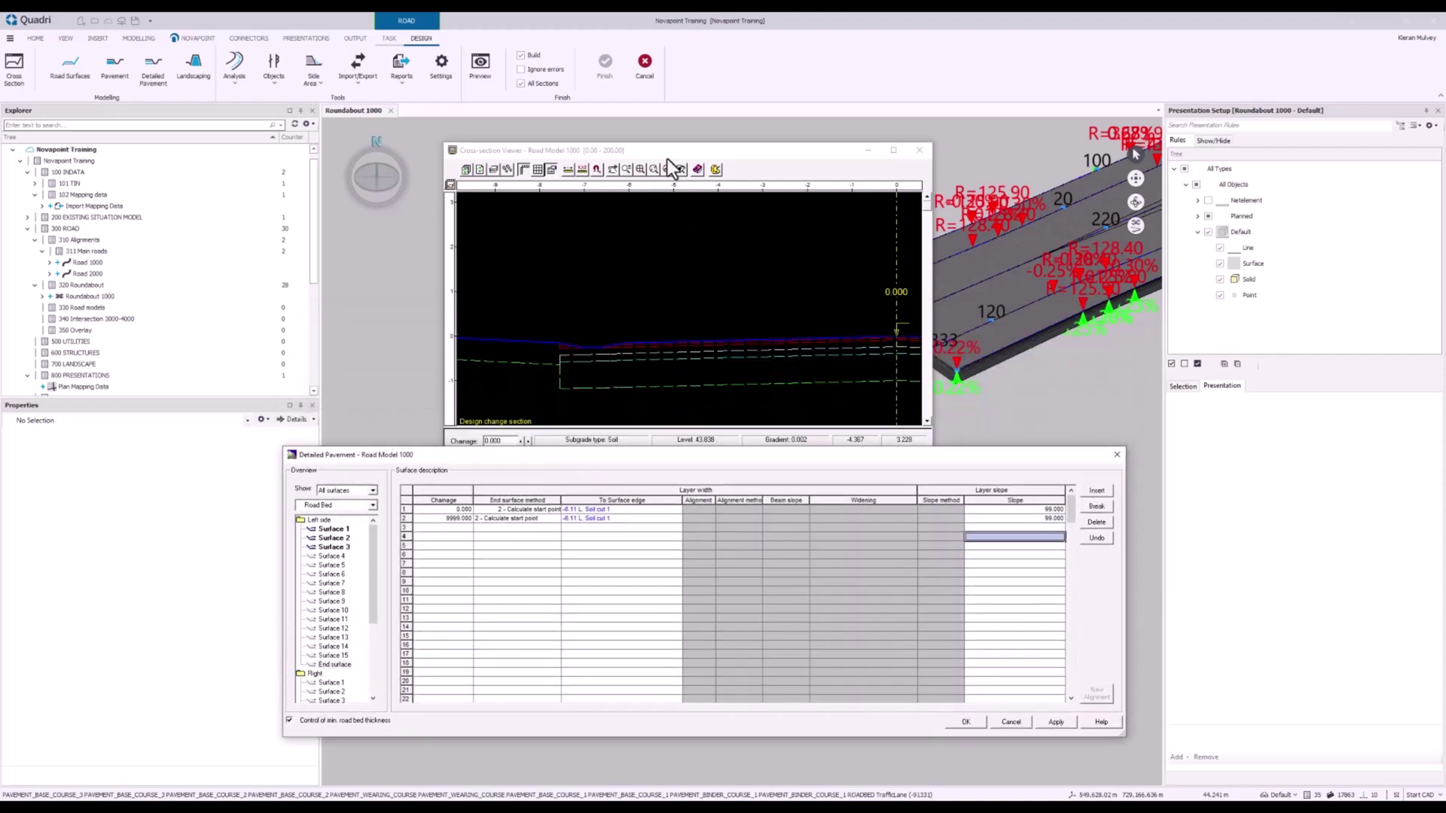
pyautogui.moveTo(668, 152); pyautogui.dragTo(709, 93)
pyautogui.moveTo(942, 468); pyautogui.dragTo(913, 467)
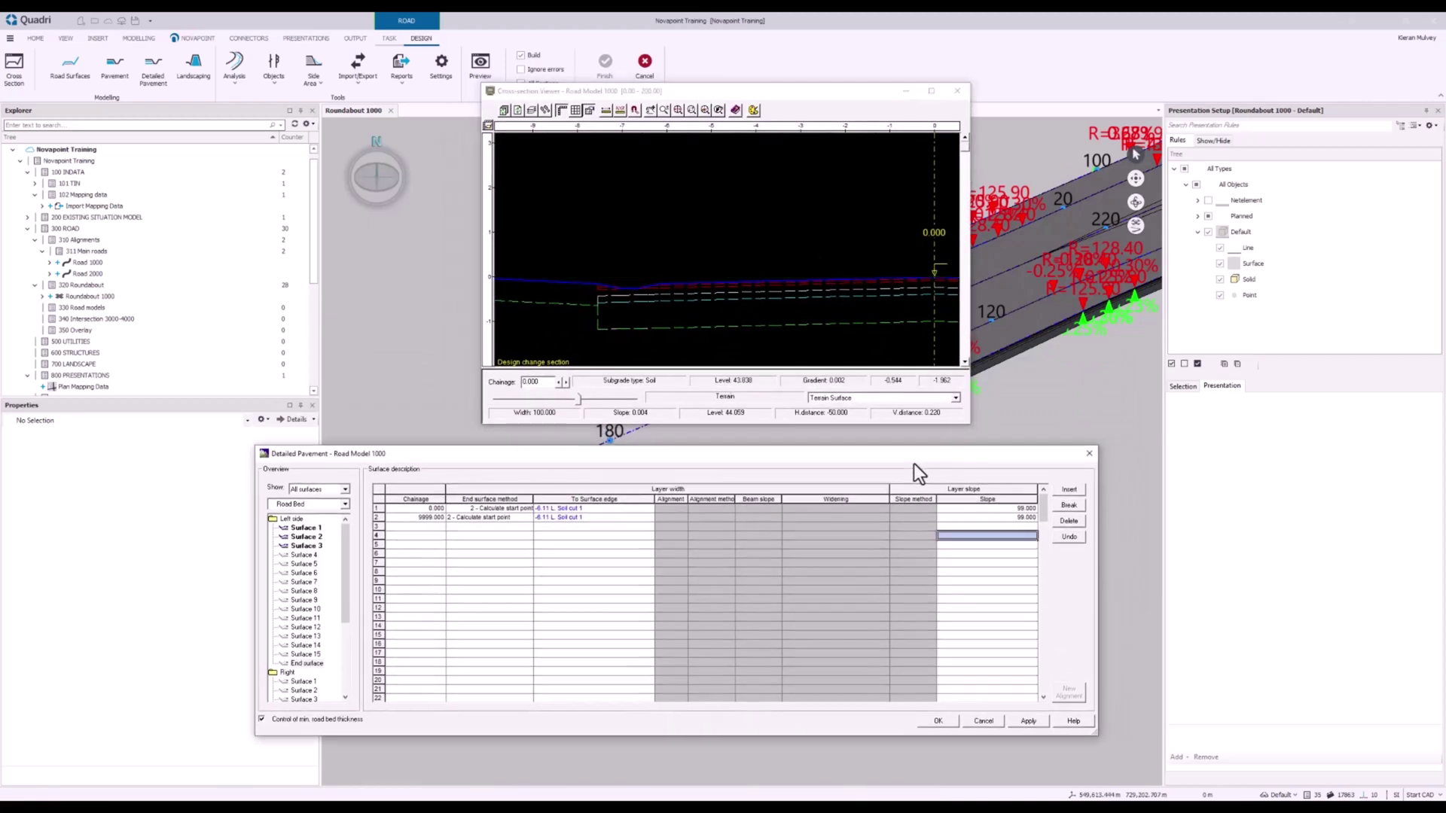
pyautogui.click(1036, 724)
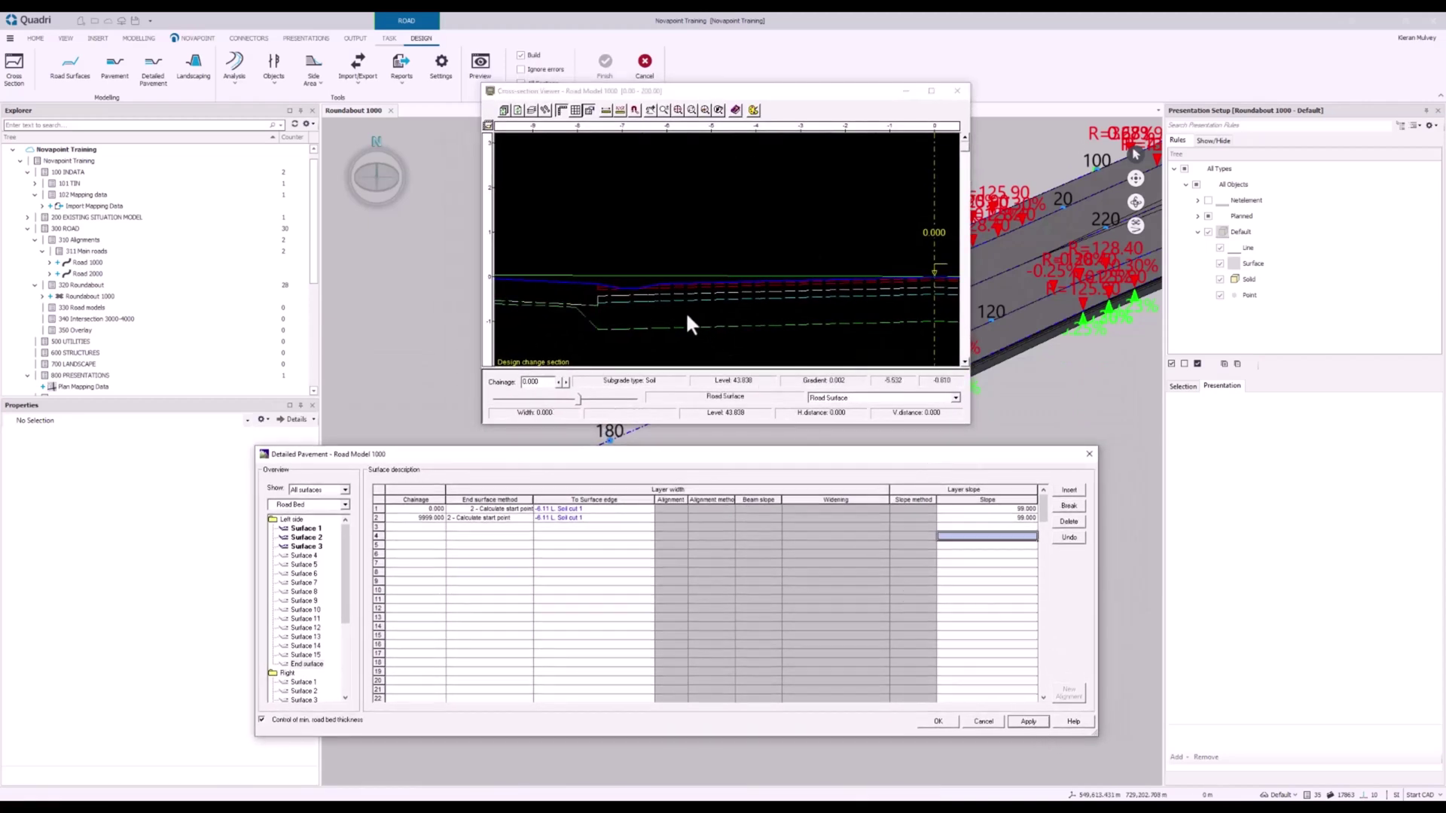
# Pan and zoom the cross-section to inspect the new left-side layers near the centreline
pyautogui.moveTo(686, 320); pyautogui.dragTo(834, 293, button='middle')
pyautogui.scroll(1, 808, 288)
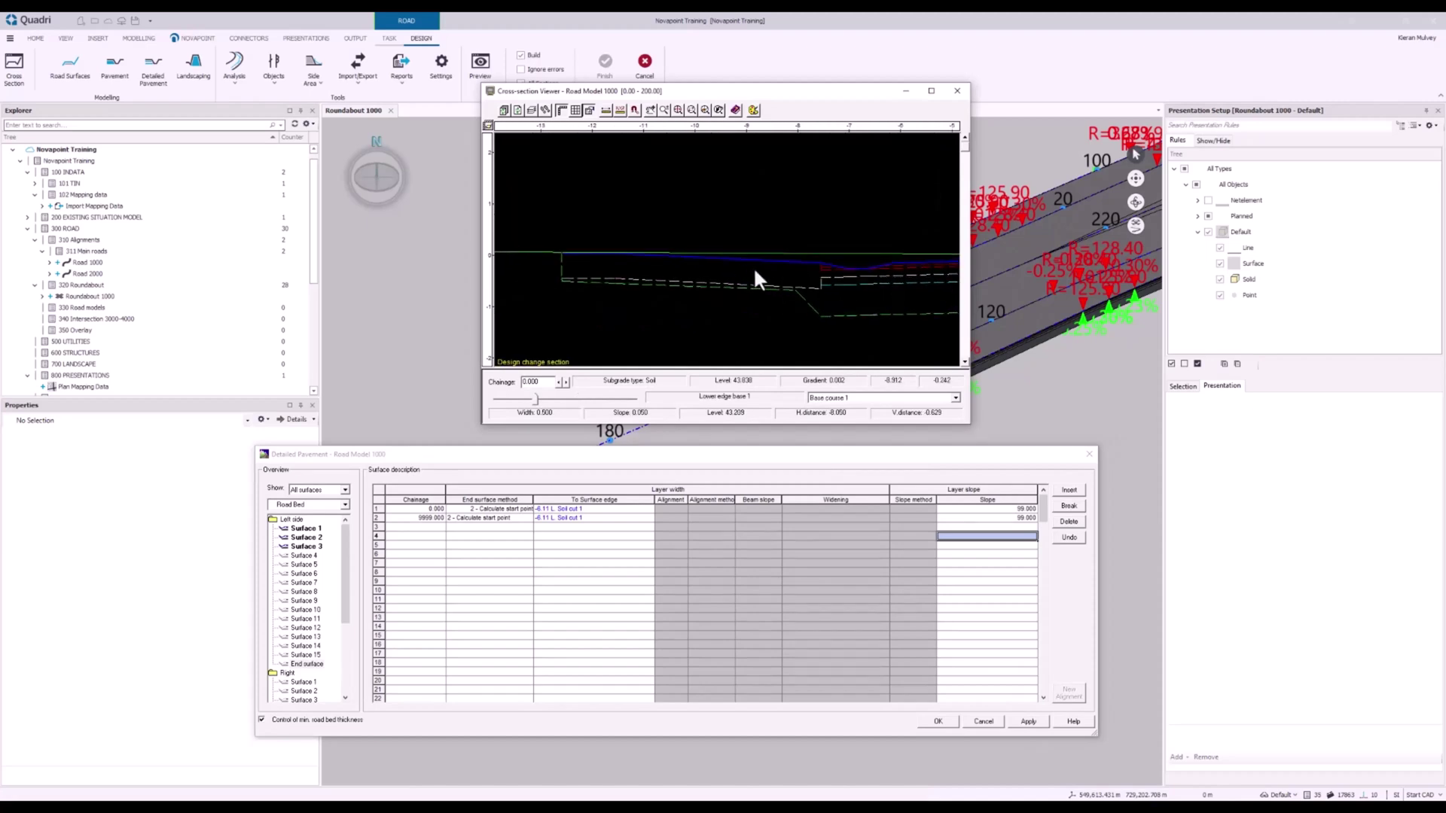
pyautogui.moveTo(764, 283)
pyautogui.mouseDown(button='middle')
pyautogui.moveTo(542, 280)
pyautogui.moveTo(733, 291)
pyautogui.moveTo(618, 273)
pyautogui.mouseUp(button='middle')
pyautogui.moveTo(709, 264)
pyautogui.mouseDown(button='middle')
pyautogui.moveTo(645, 268)
pyautogui.moveTo(645, 281)
pyautogui.moveTo(716, 268)
pyautogui.mouseUp(button='middle')
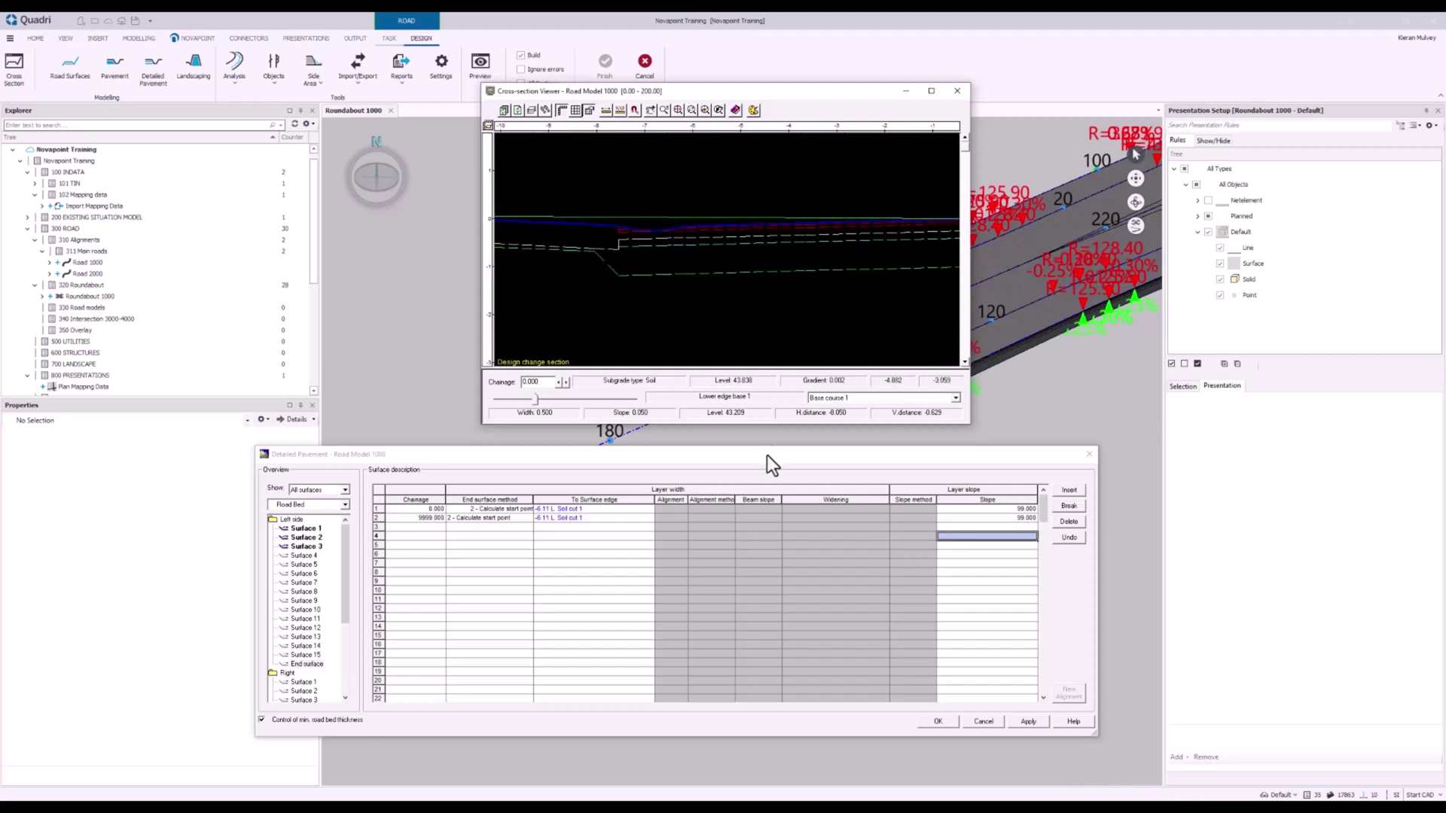
pyautogui.moveTo(767, 455); pyautogui.dragTo(782, 348)
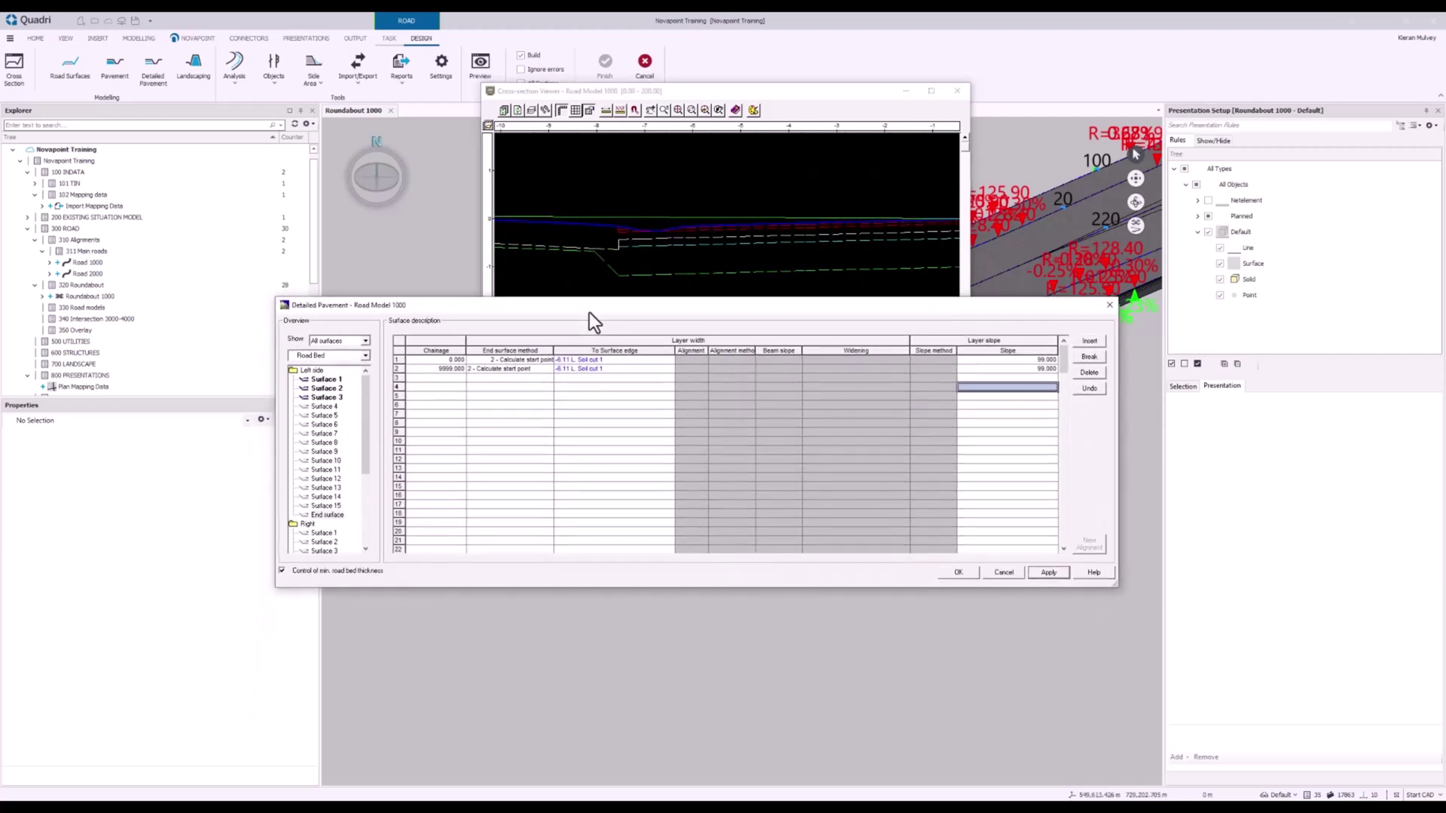
pyautogui.click(825, 273)
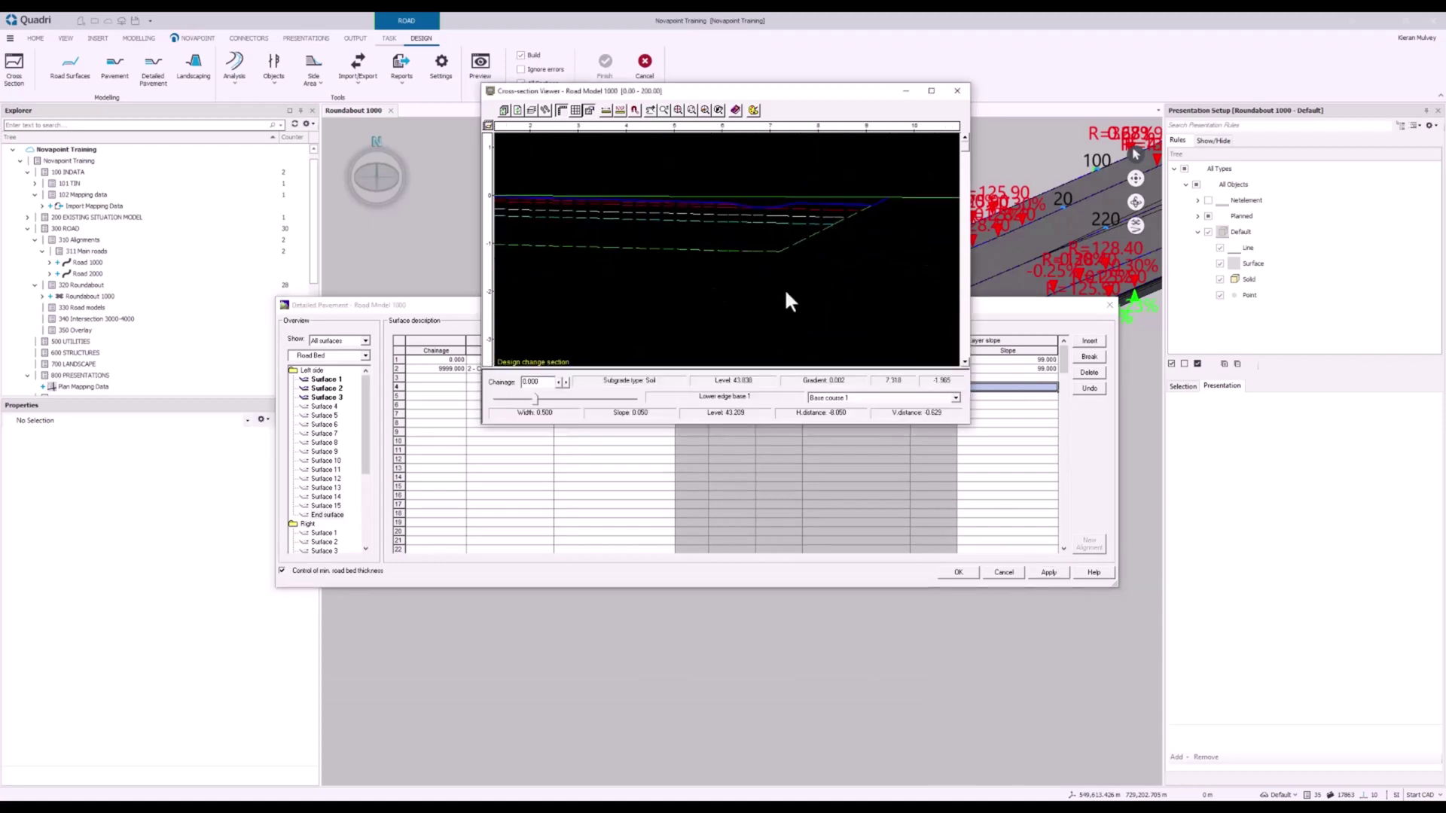
pyautogui.click(991, 303)
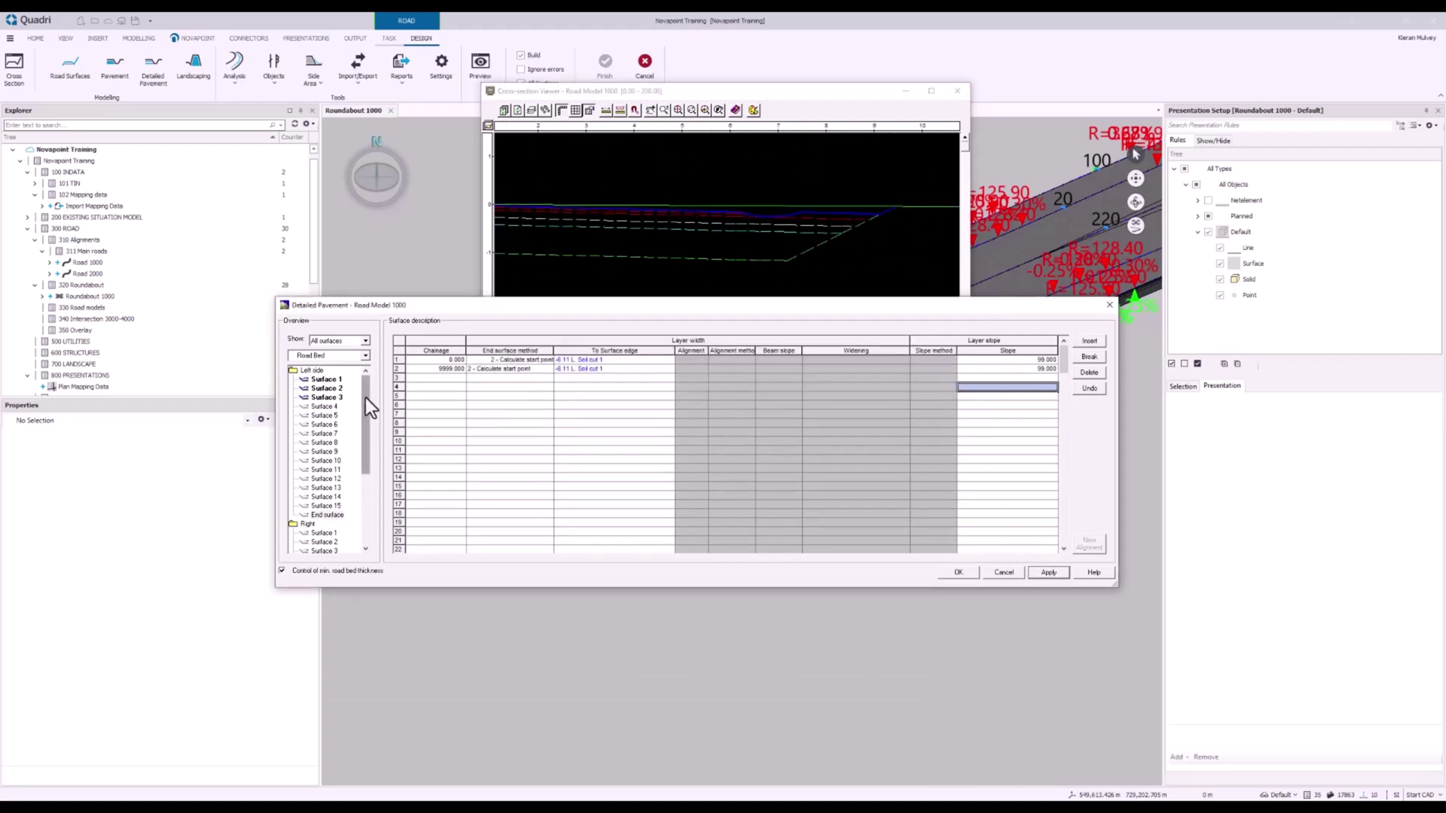
# Give right-side Surface 1 chainage rows 0 and 9999
pyautogui.moveTo(365, 398); pyautogui.dragTo(360, 457)
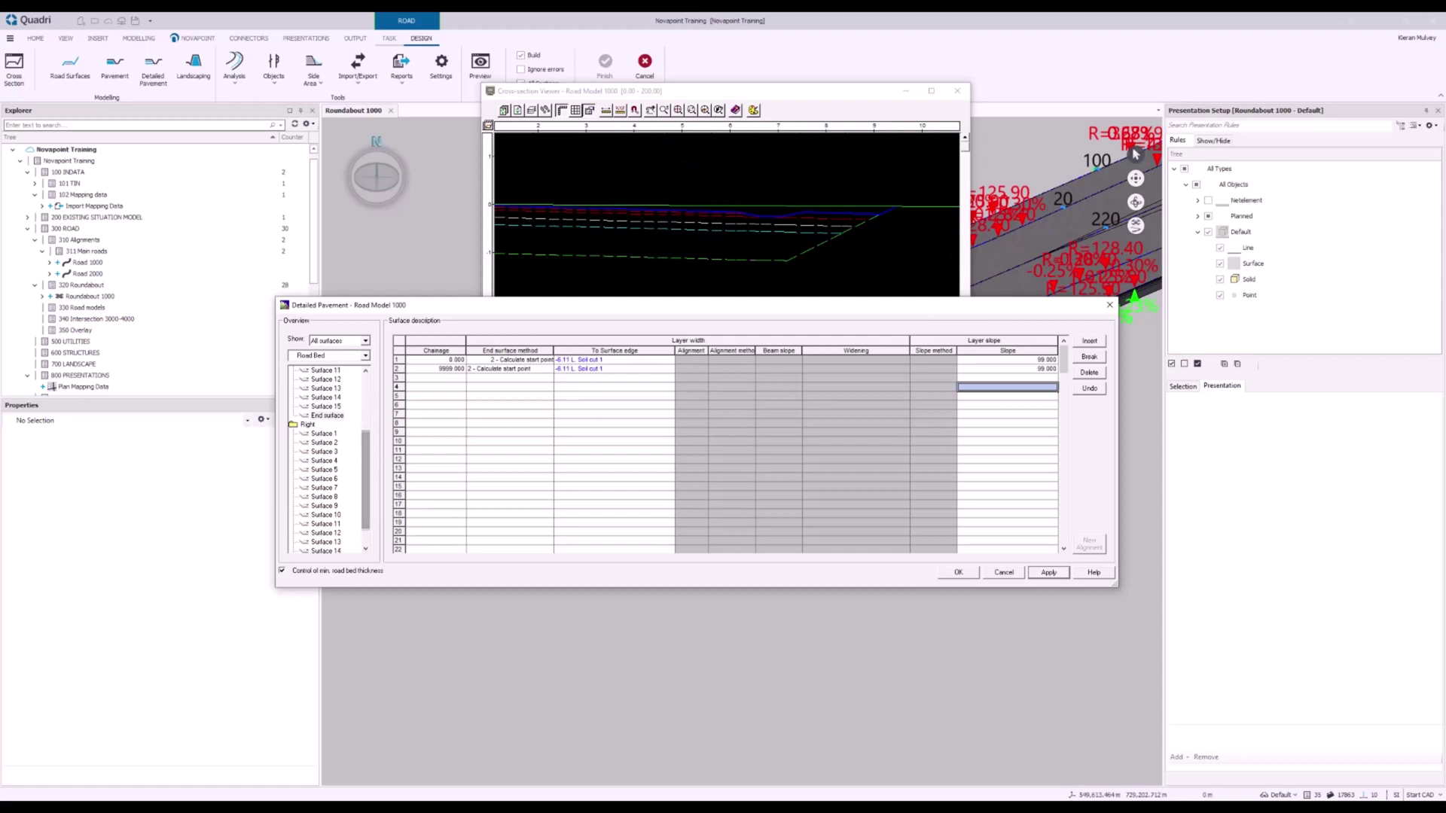
pyautogui.click(324, 434)
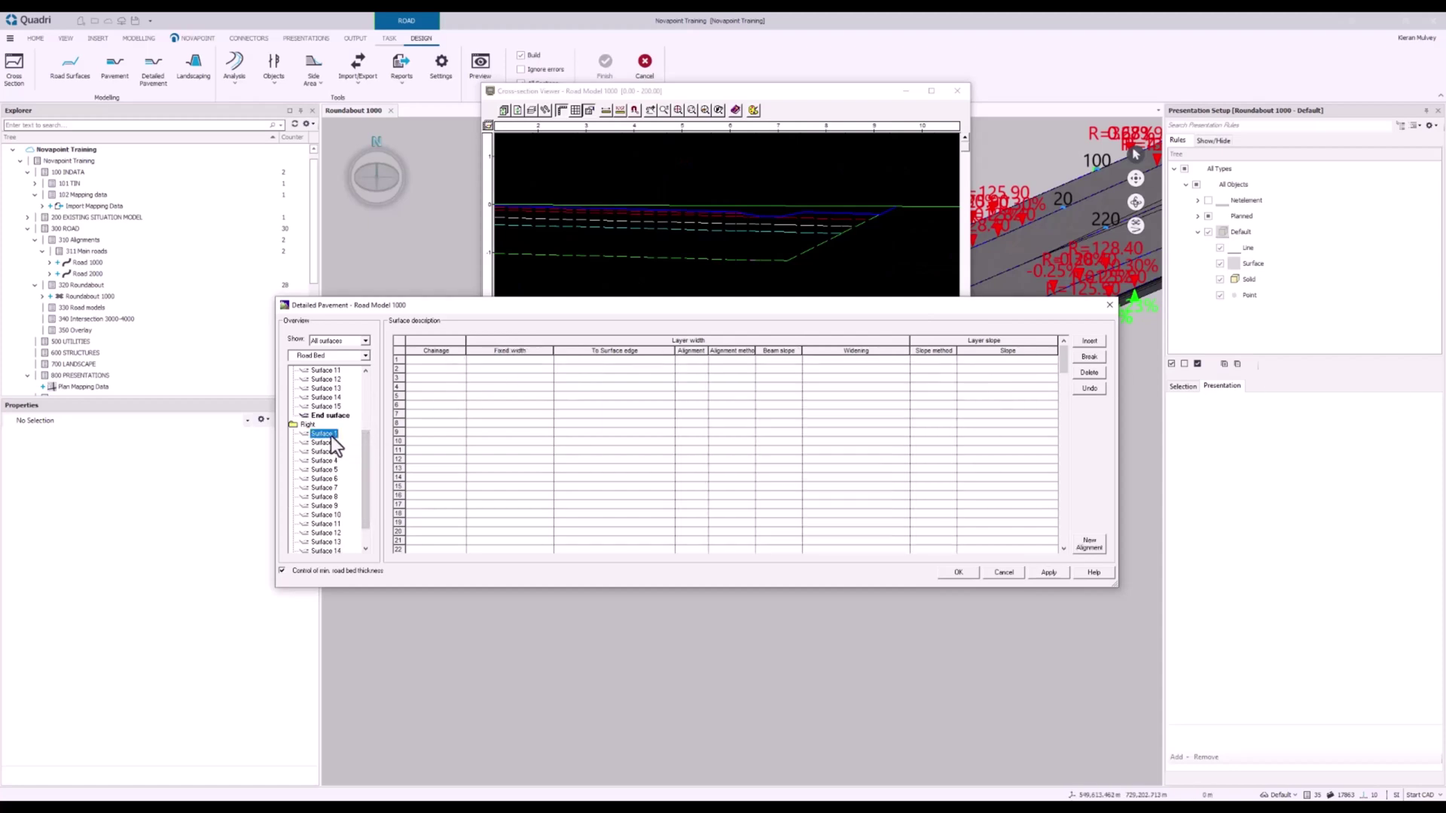
pyautogui.click(441, 363)
pyautogui.press('F2')
pyautogui.click(529, 360)
# Set To Surface edge to '4.01 R. Ditch slope 1' on both Surface 1 rows
pyautogui.click(614, 362)
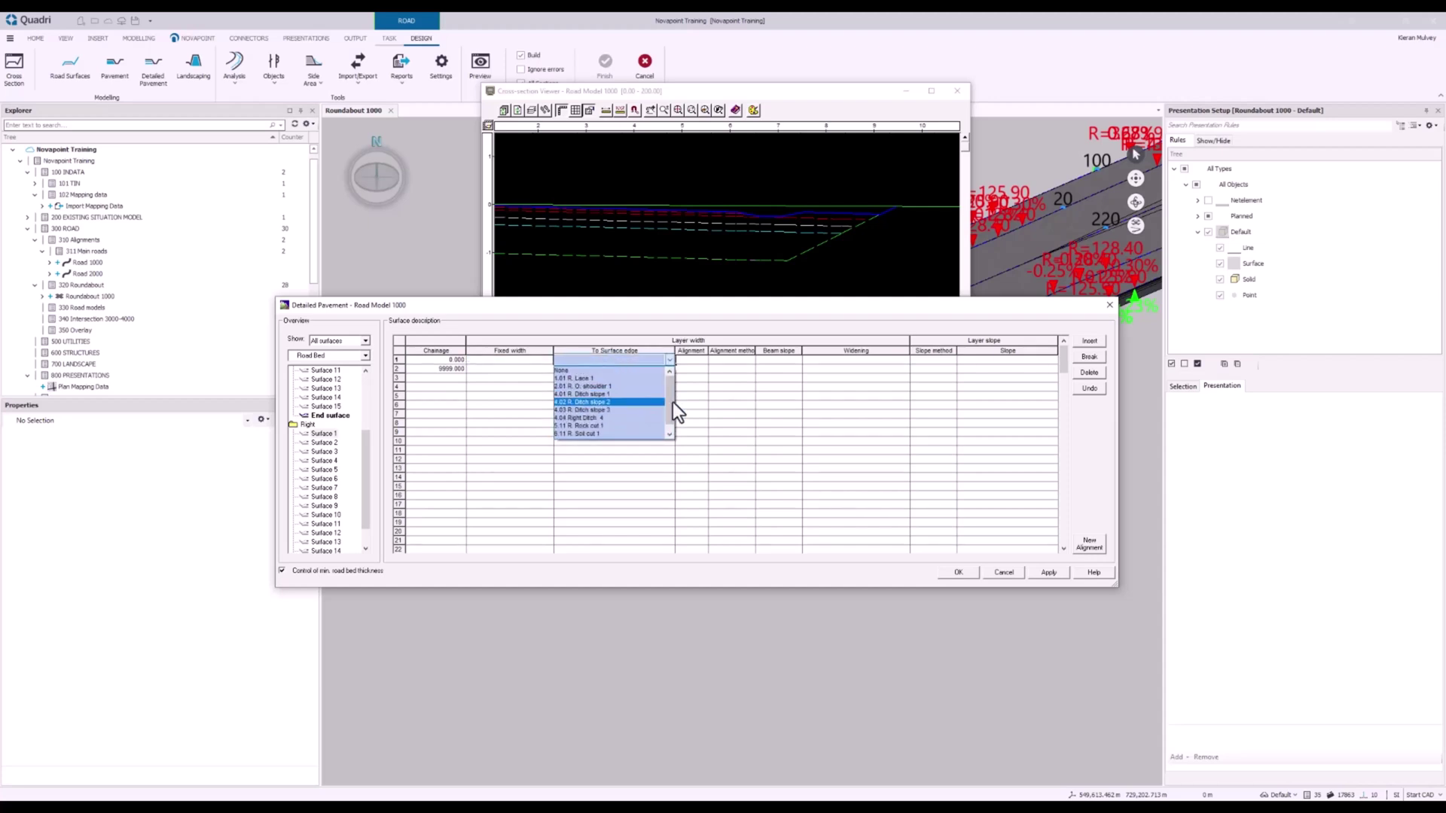
pyautogui.moveTo(674, 401); pyautogui.dragTo(673, 405)
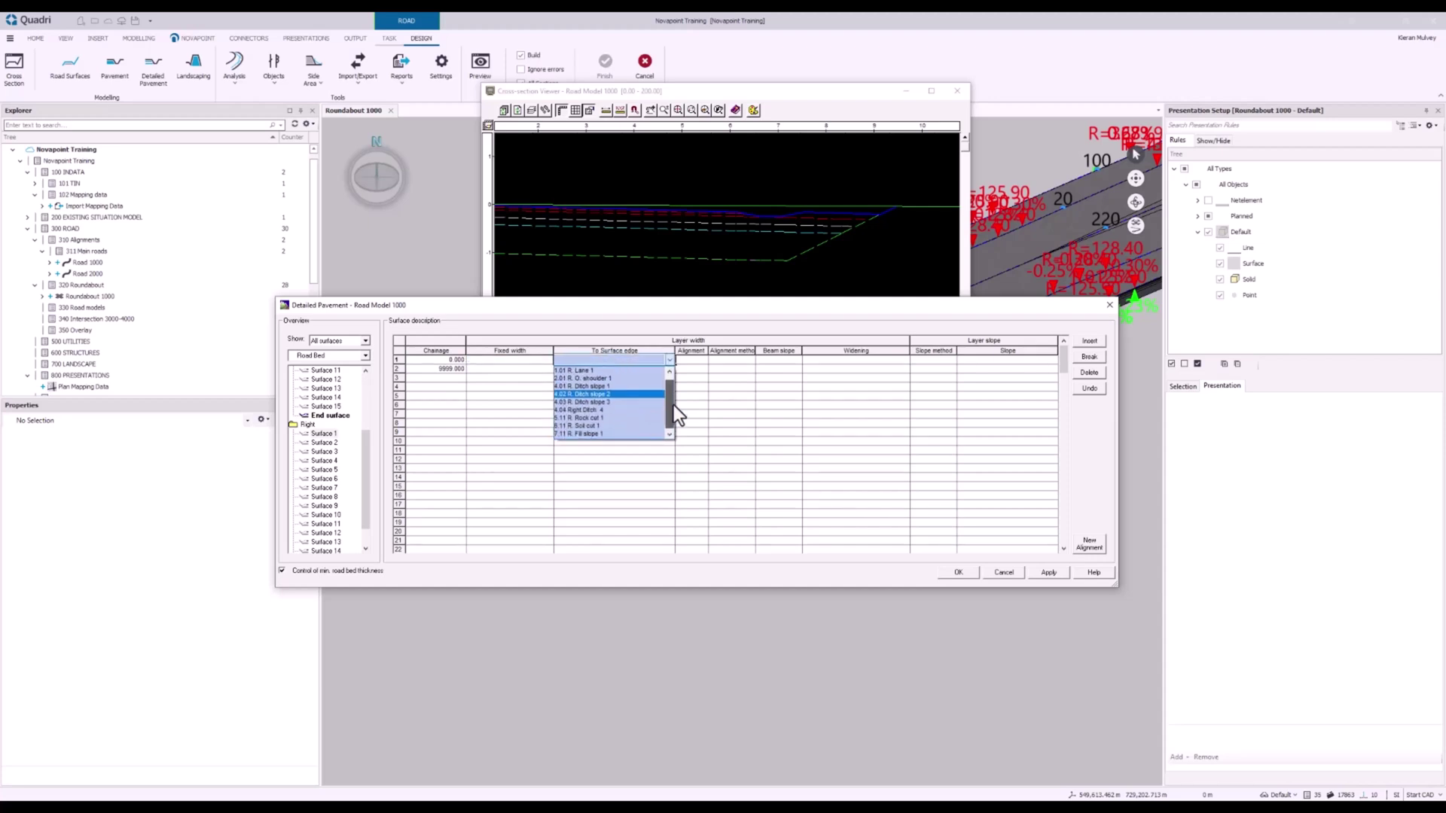
pyautogui.click(621, 388)
pyautogui.click(616, 369)
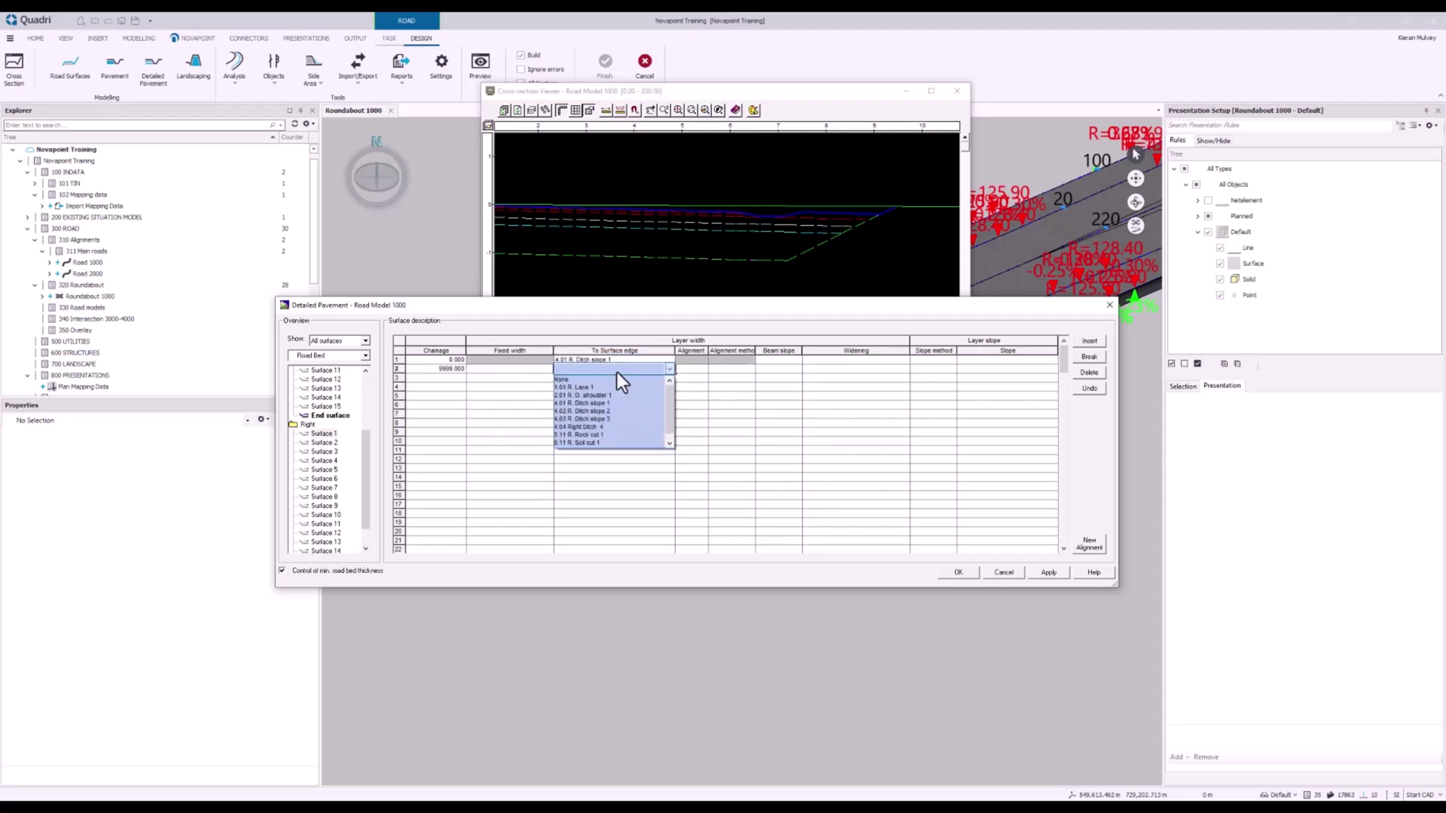
pyautogui.click(635, 403)
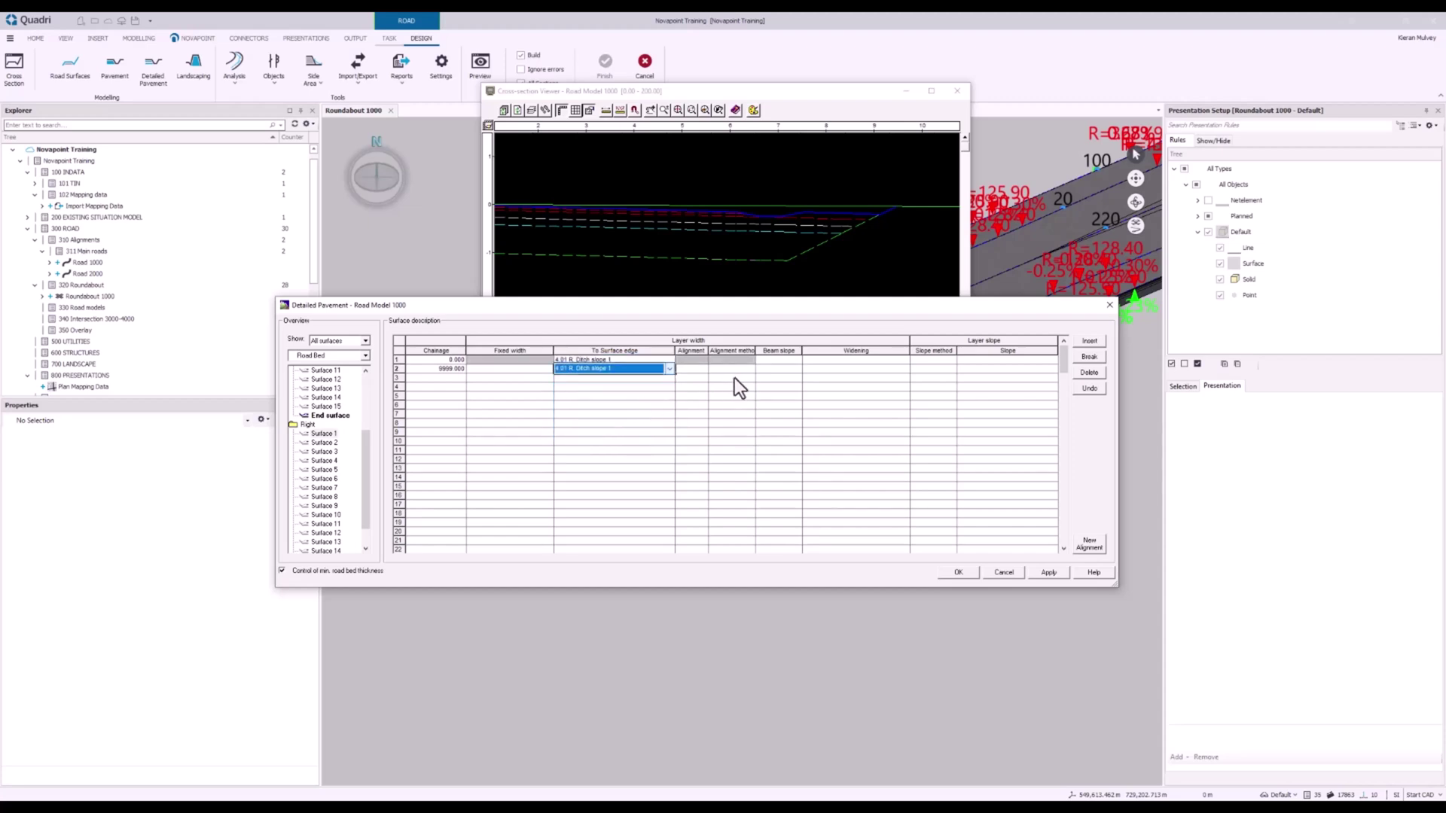
pyautogui.click(744, 370)
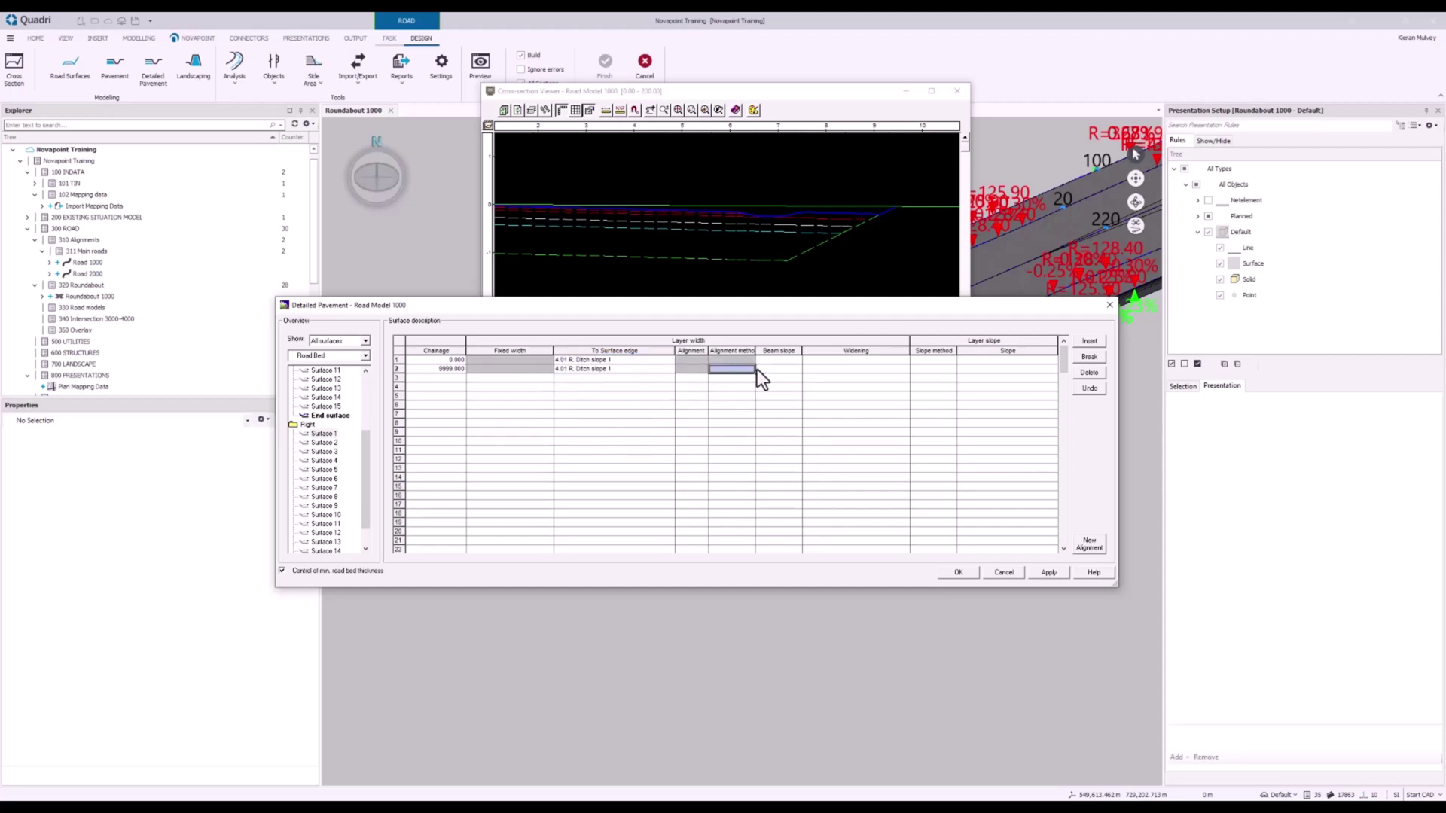
# Set slope method 1 on both rows, following the slope of '1.01 R. Lane 1'
pyautogui.click(923, 359)
pyautogui.click(943, 378)
pyautogui.click(937, 368)
pyautogui.click(951, 388)
pyautogui.click(1014, 360)
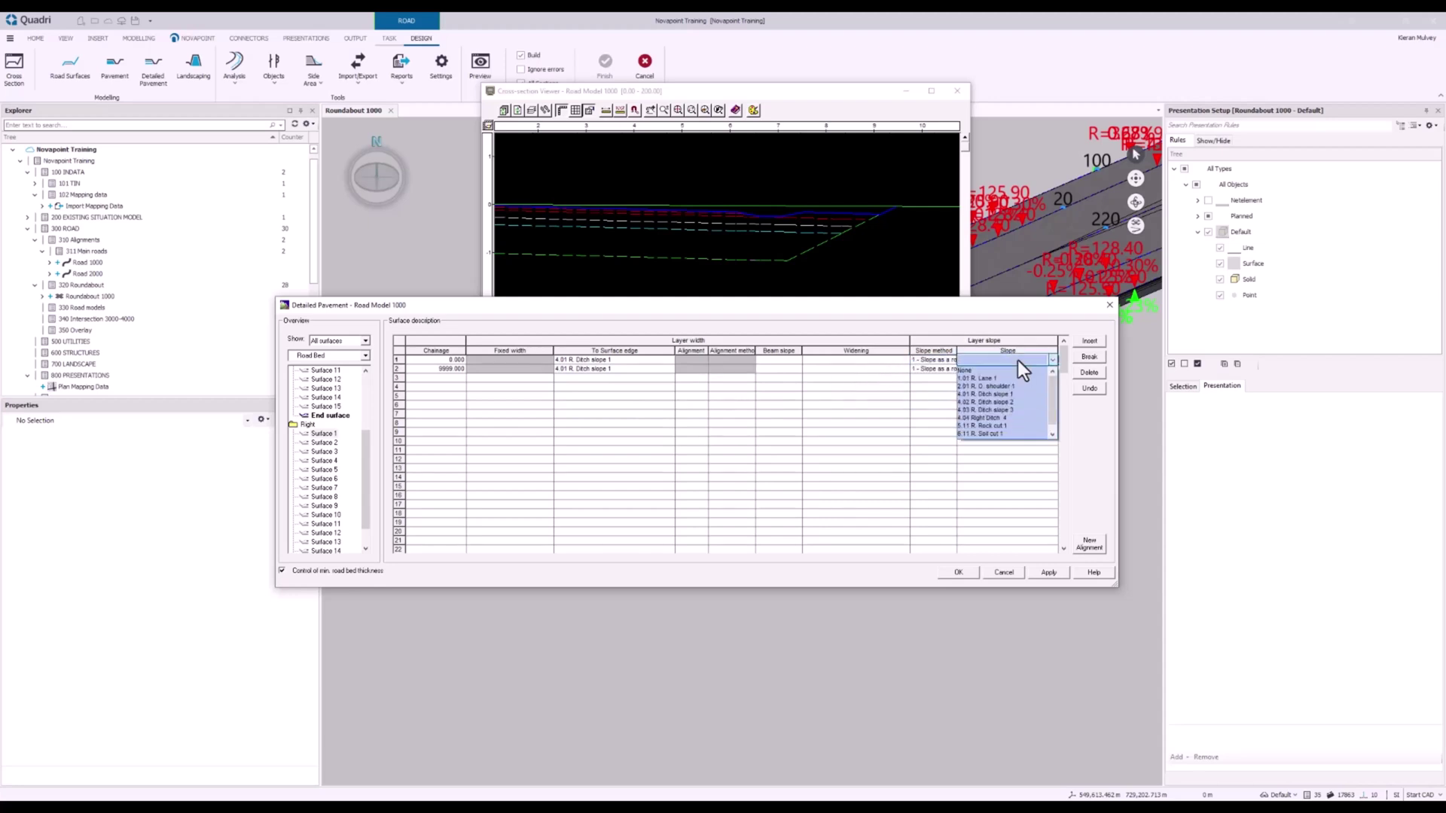
pyautogui.click(987, 378)
pyautogui.click(1002, 369)
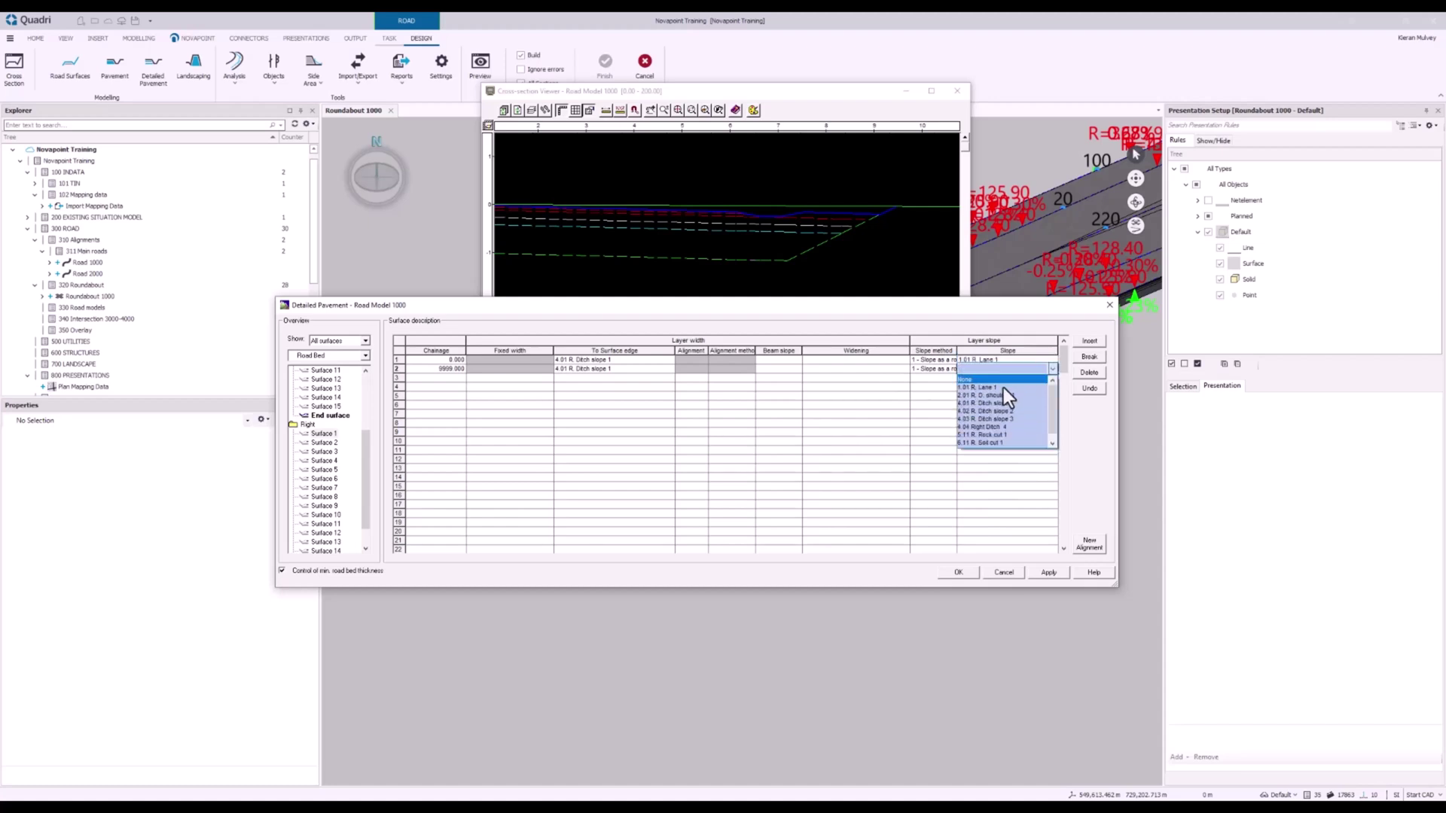
pyautogui.click(993, 387)
pyautogui.click(928, 394)
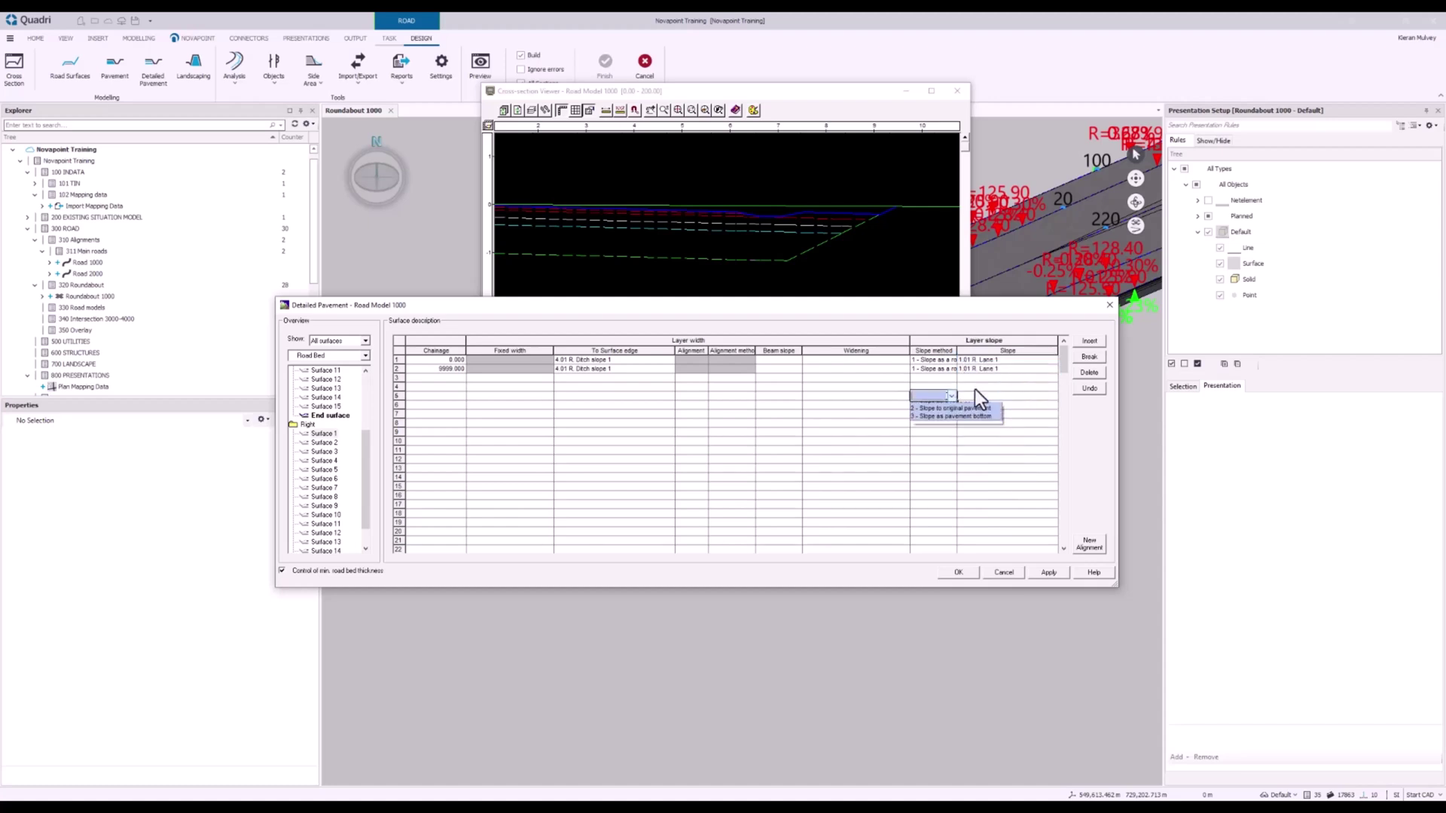
pyautogui.click(930, 392)
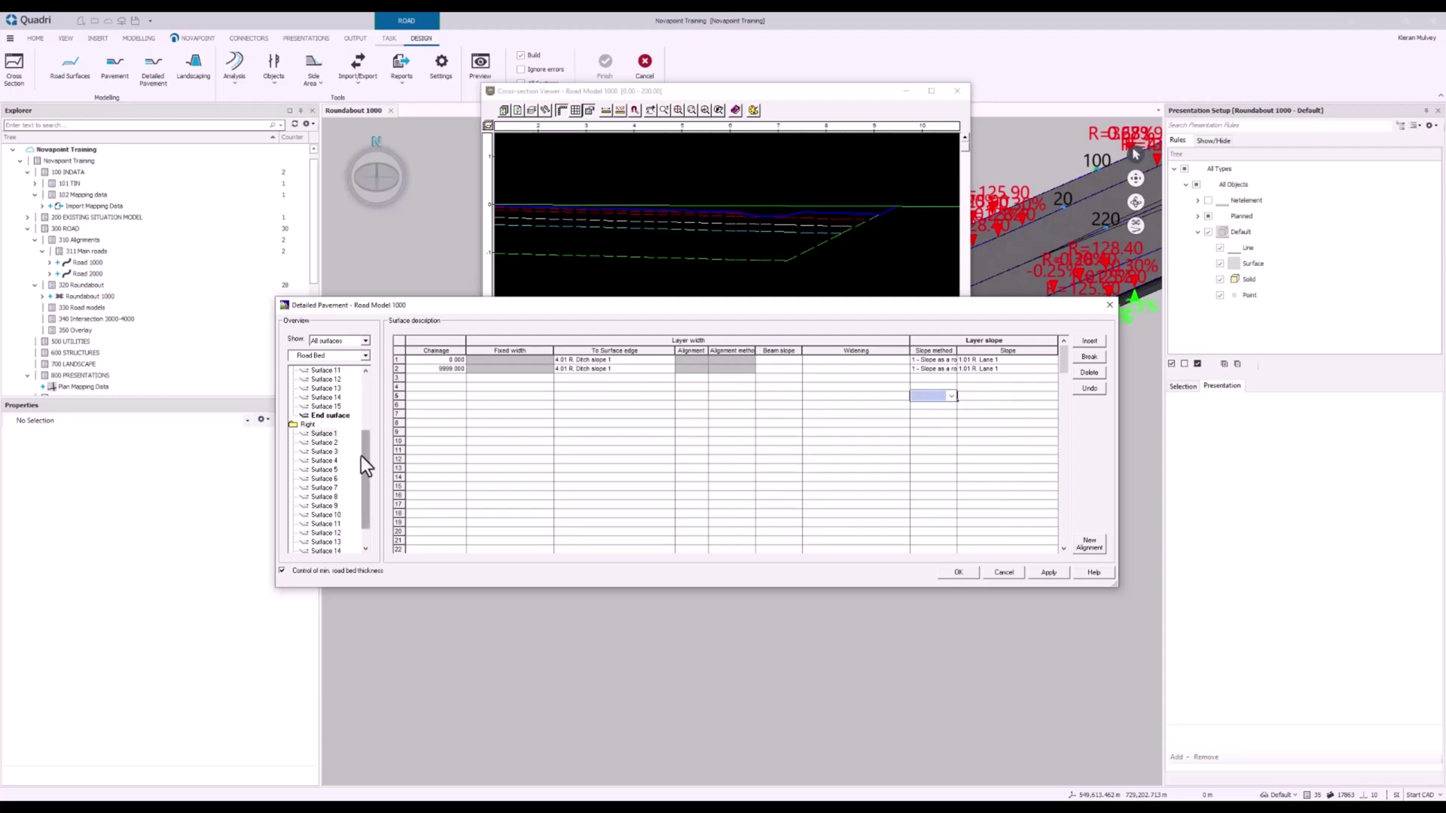
# Give the right End surface an end chainage of 9999 and method '2 - Calculate start point' on both rows
pyautogui.moveTo(363, 451); pyautogui.dragTo(363, 482)
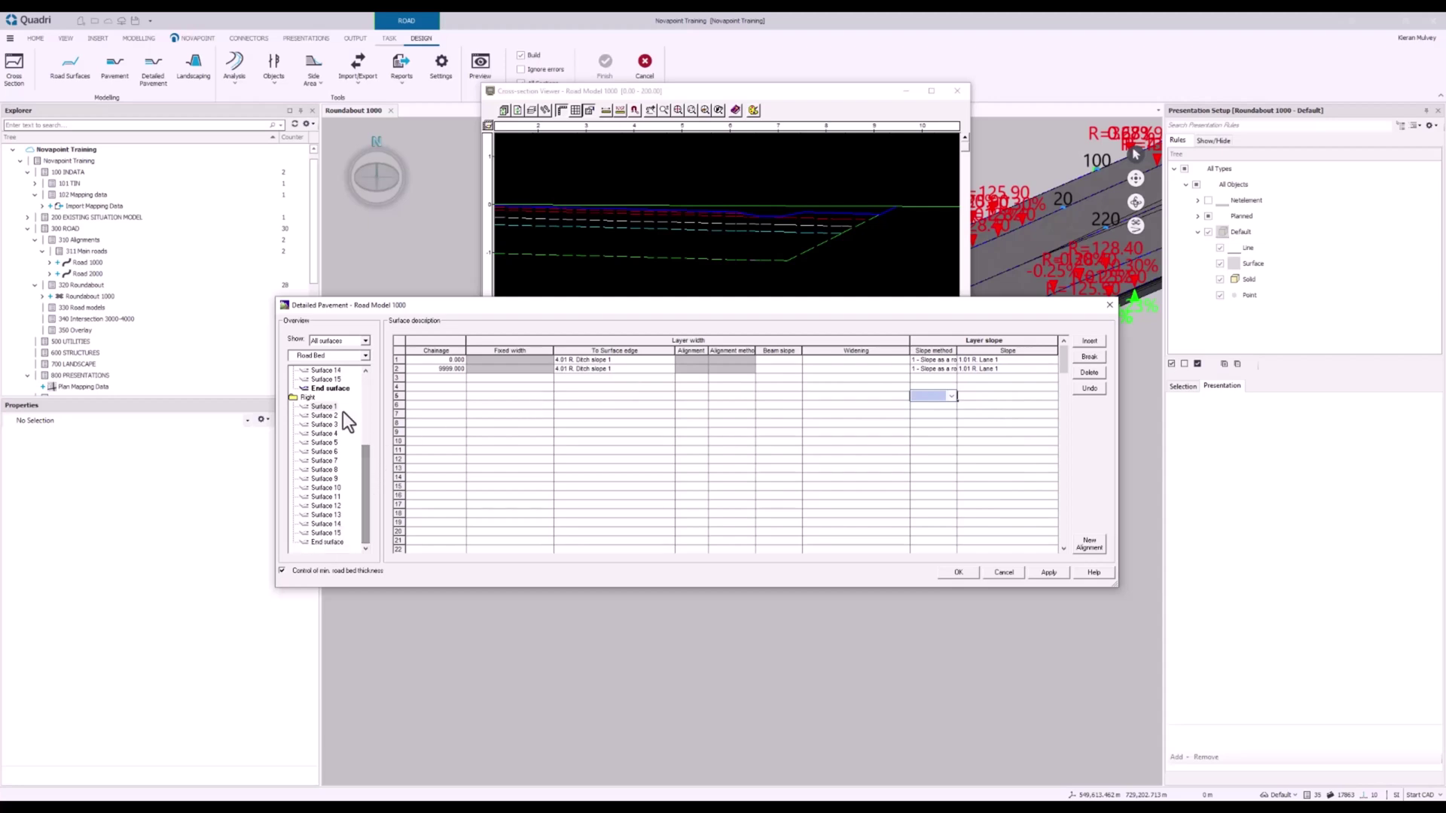
pyautogui.click(332, 541)
pyautogui.click(433, 361)
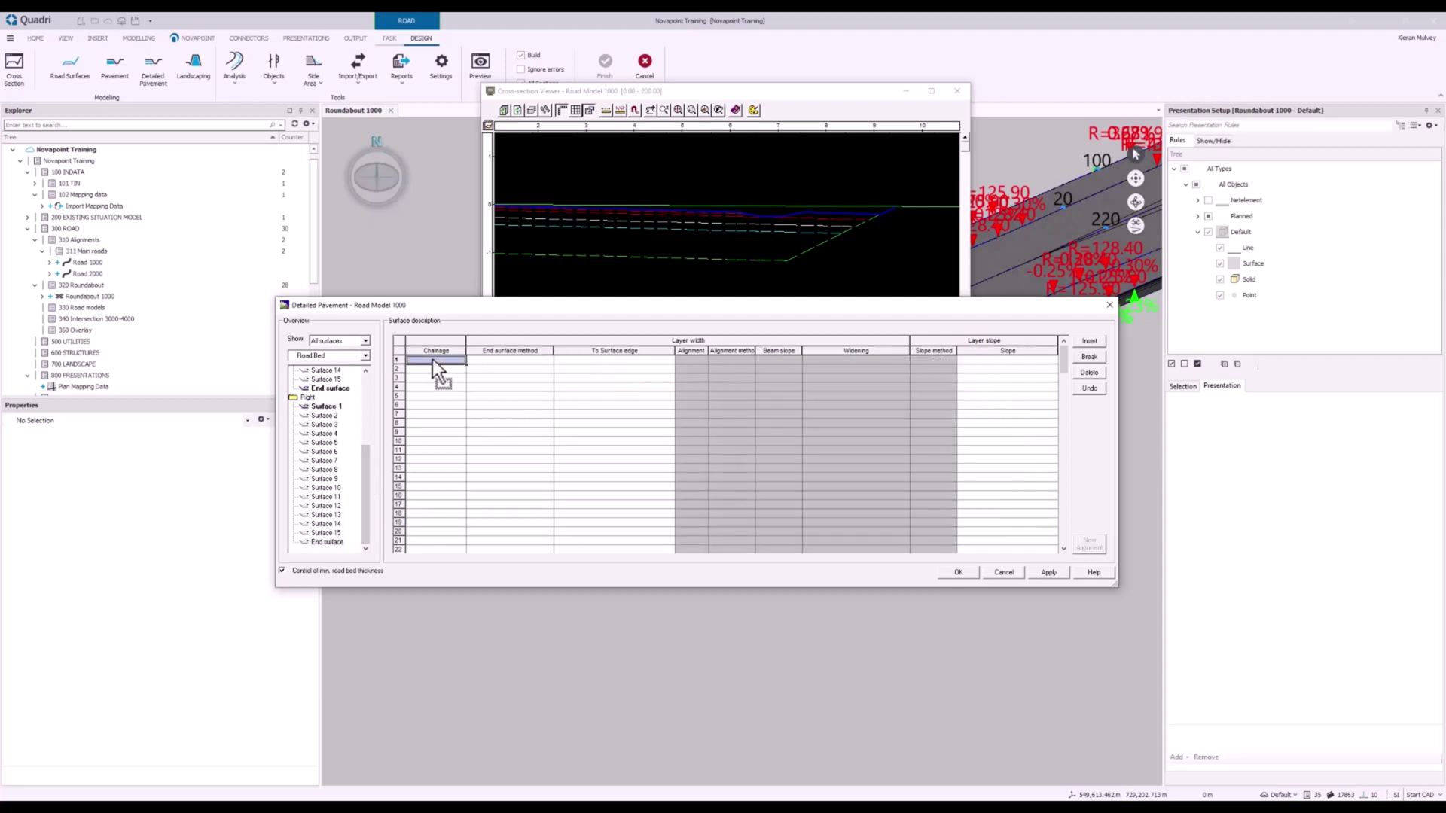
pyautogui.write('9999')
pyautogui.click(499, 362)
pyautogui.click(517, 360)
pyautogui.click(516, 359)
pyautogui.click(526, 384)
pyautogui.click(532, 369)
pyautogui.click(535, 369)
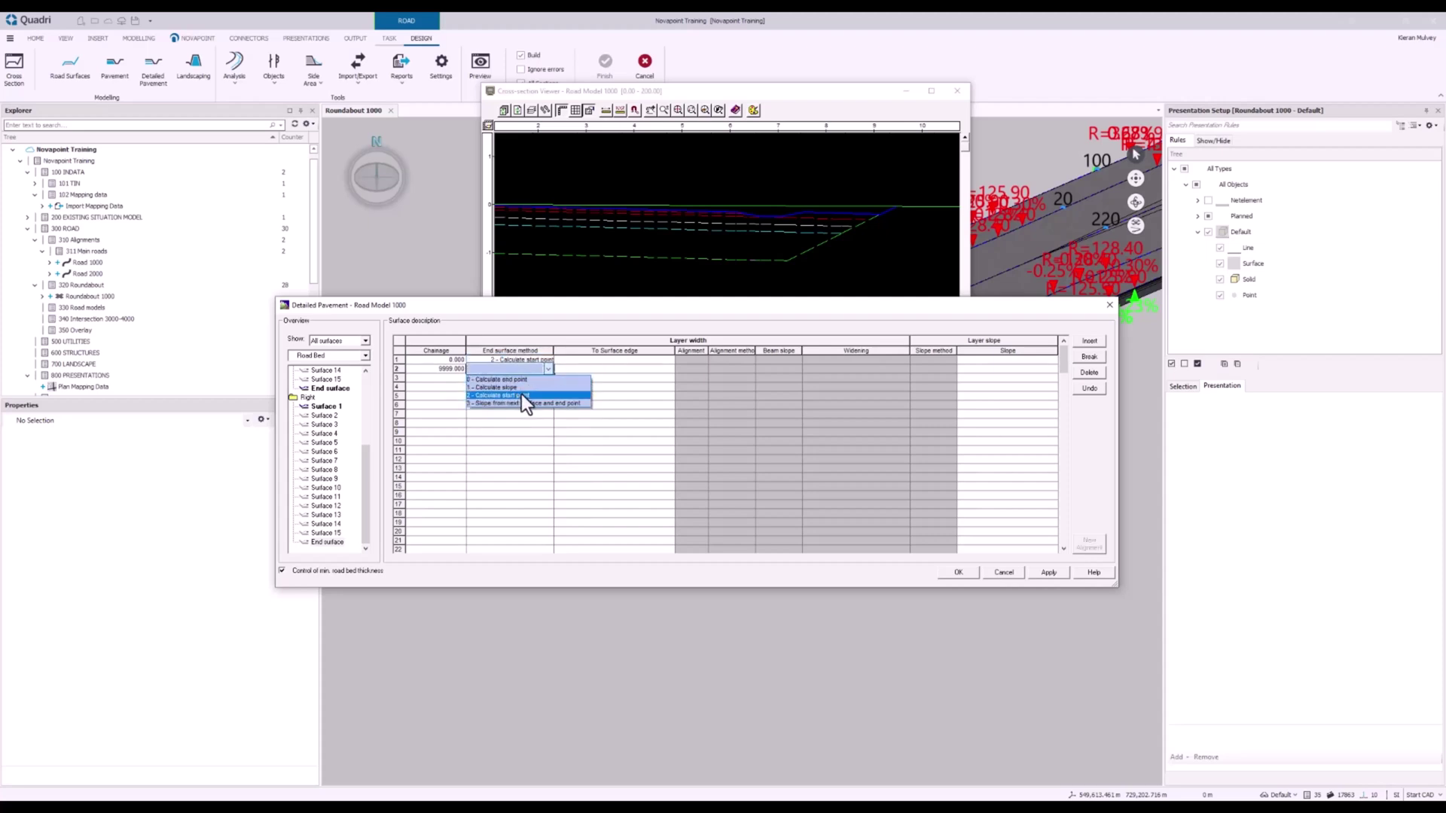
pyautogui.click(521, 395)
# Set To Surface edge to '4.03 R. Ditch slope 3' on both End surface rows
pyautogui.click(627, 360)
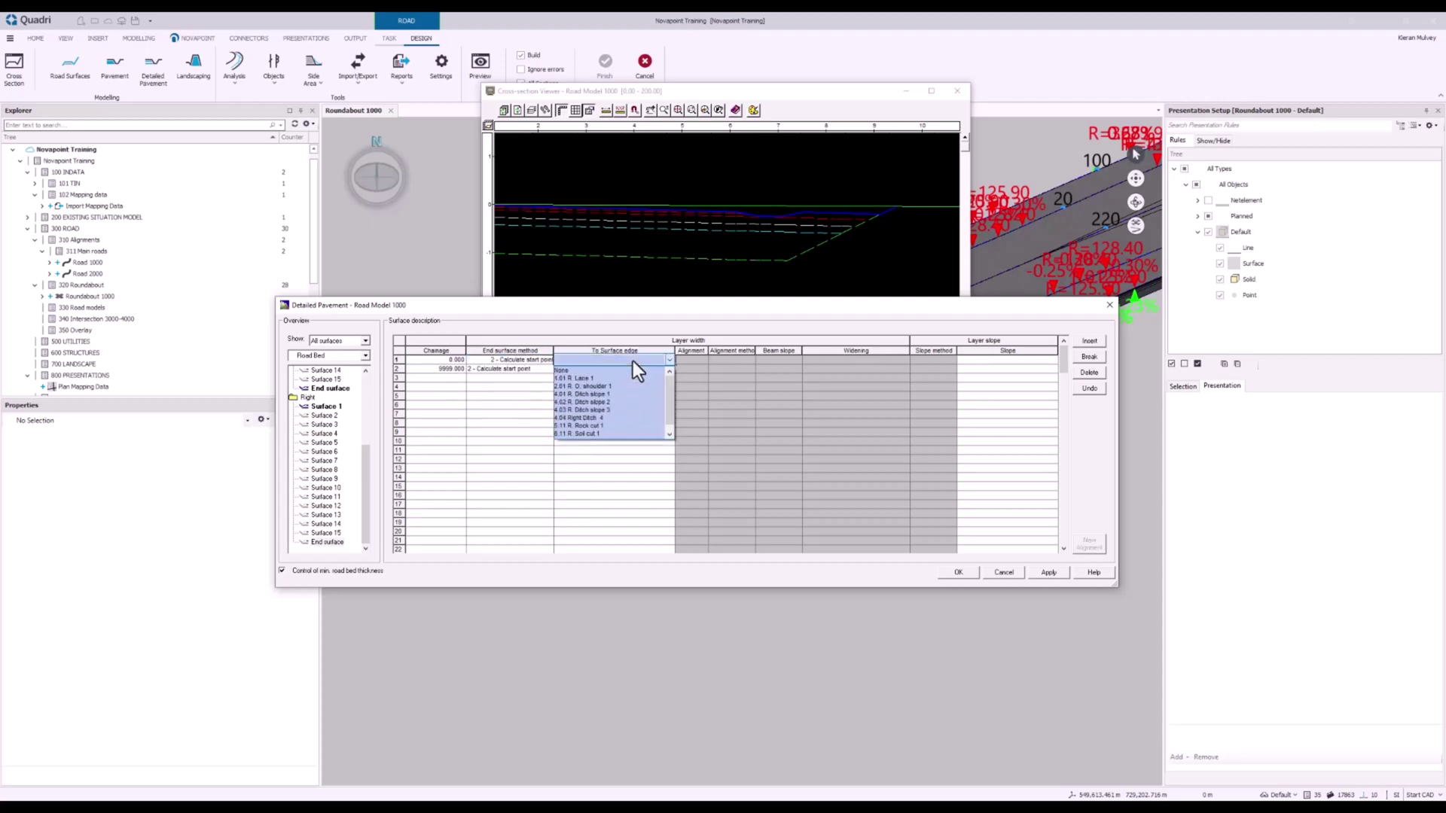
pyautogui.click(630, 410)
pyautogui.click(625, 369)
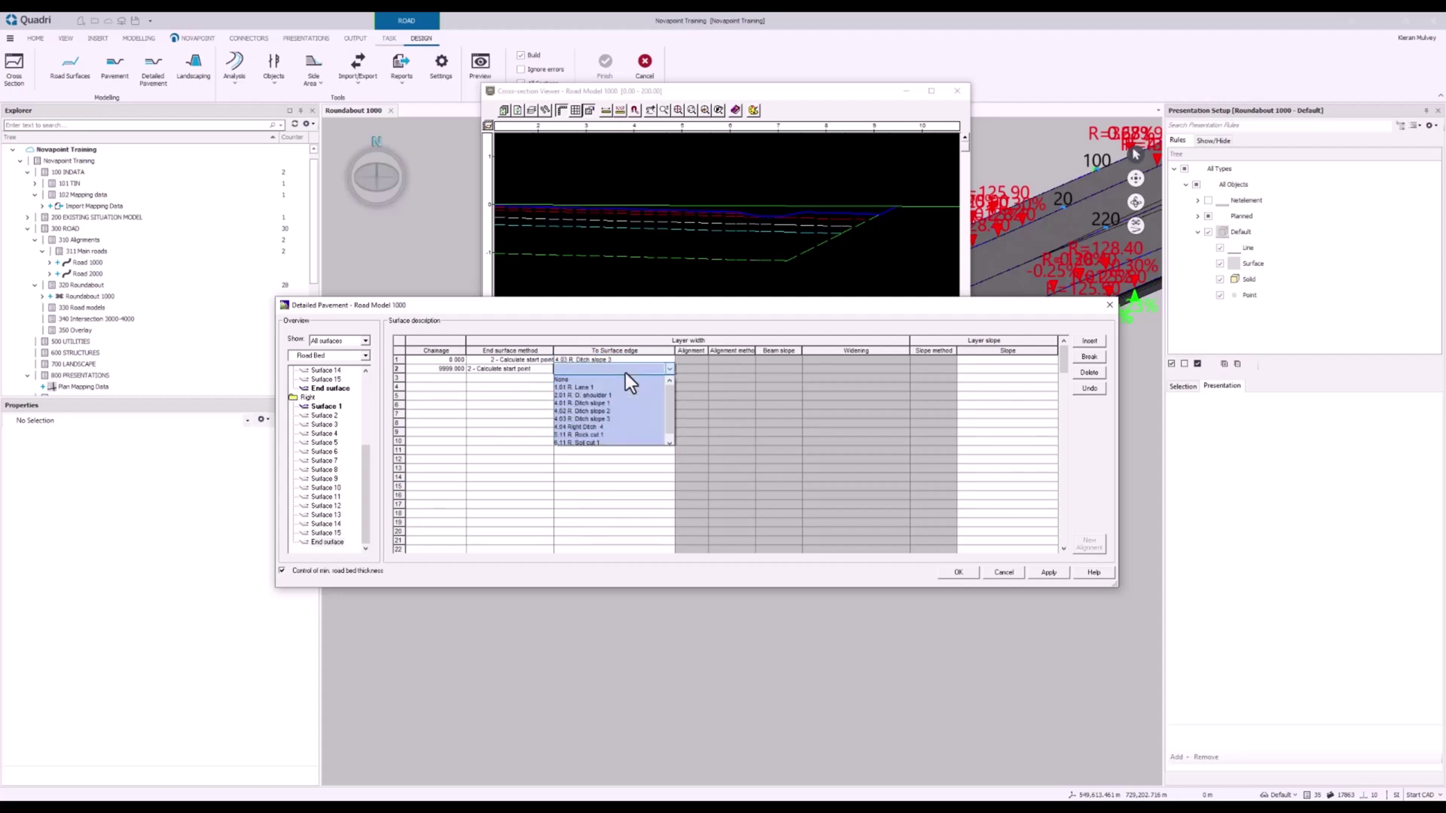
pyautogui.click(613, 419)
# Enter a slope of 99 on both right End surface rows
pyautogui.click(1000, 364)
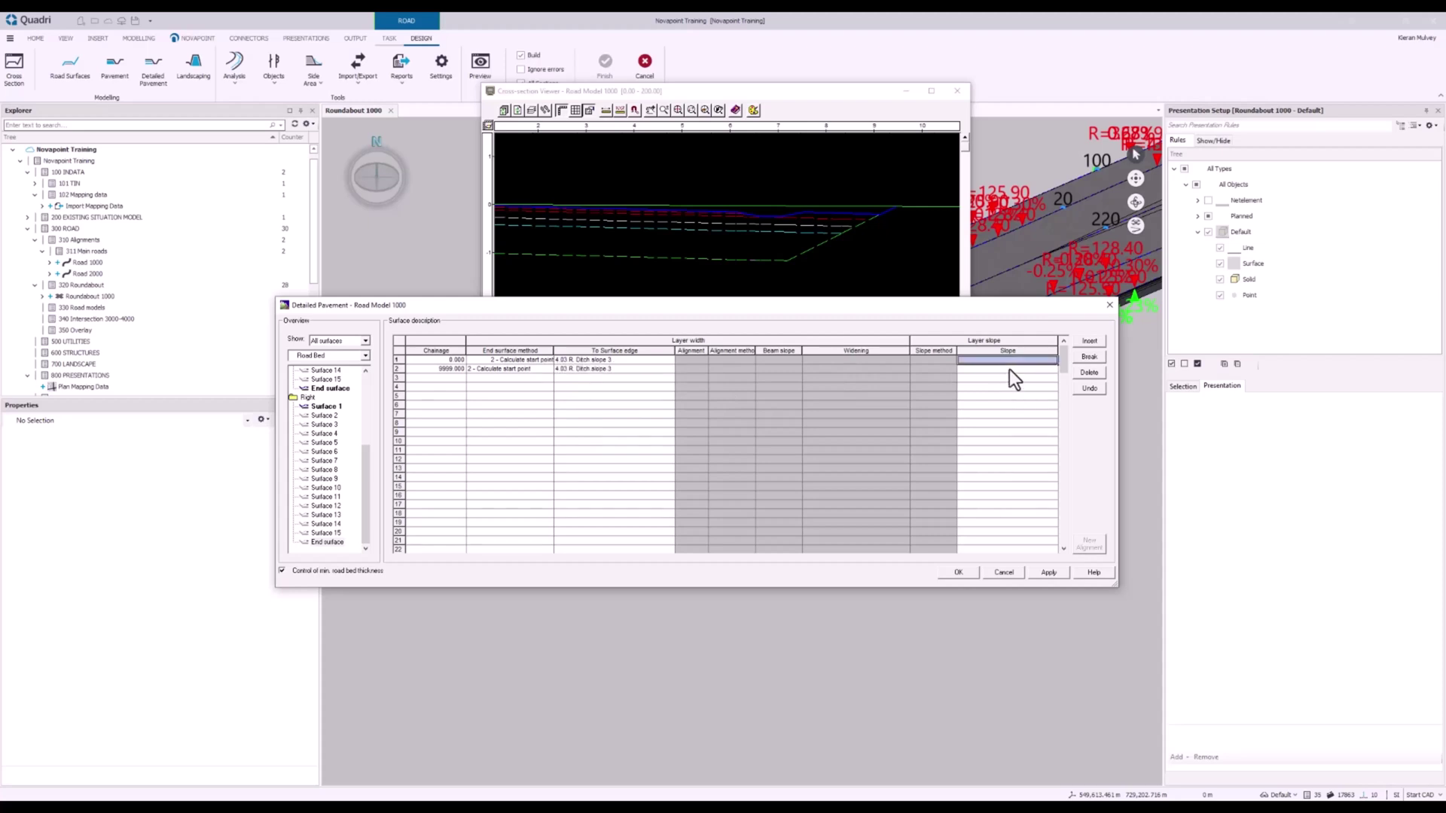
pyautogui.write('99')
pyautogui.press('Return')
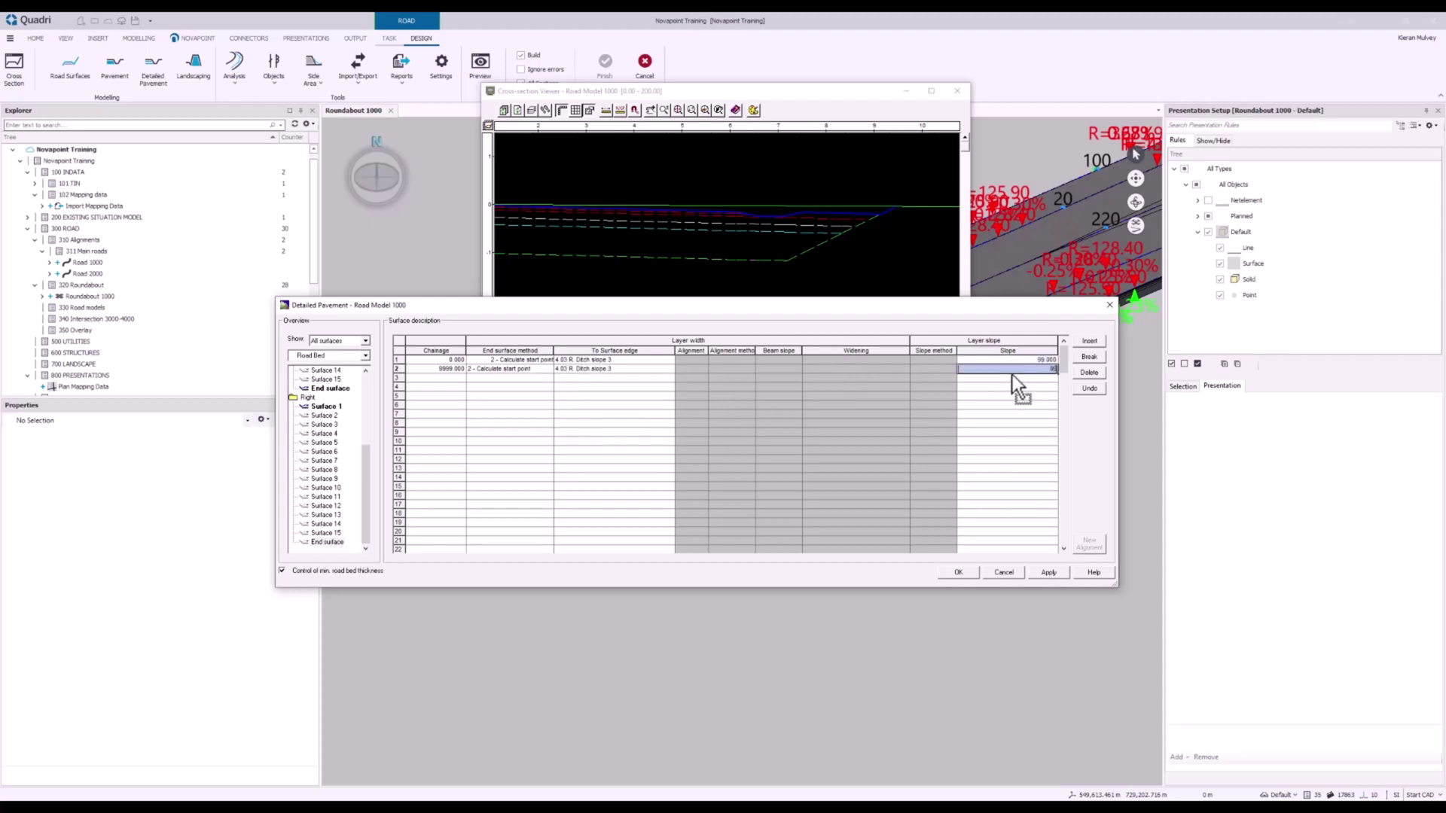
pyautogui.write('99')
pyautogui.press('Return')
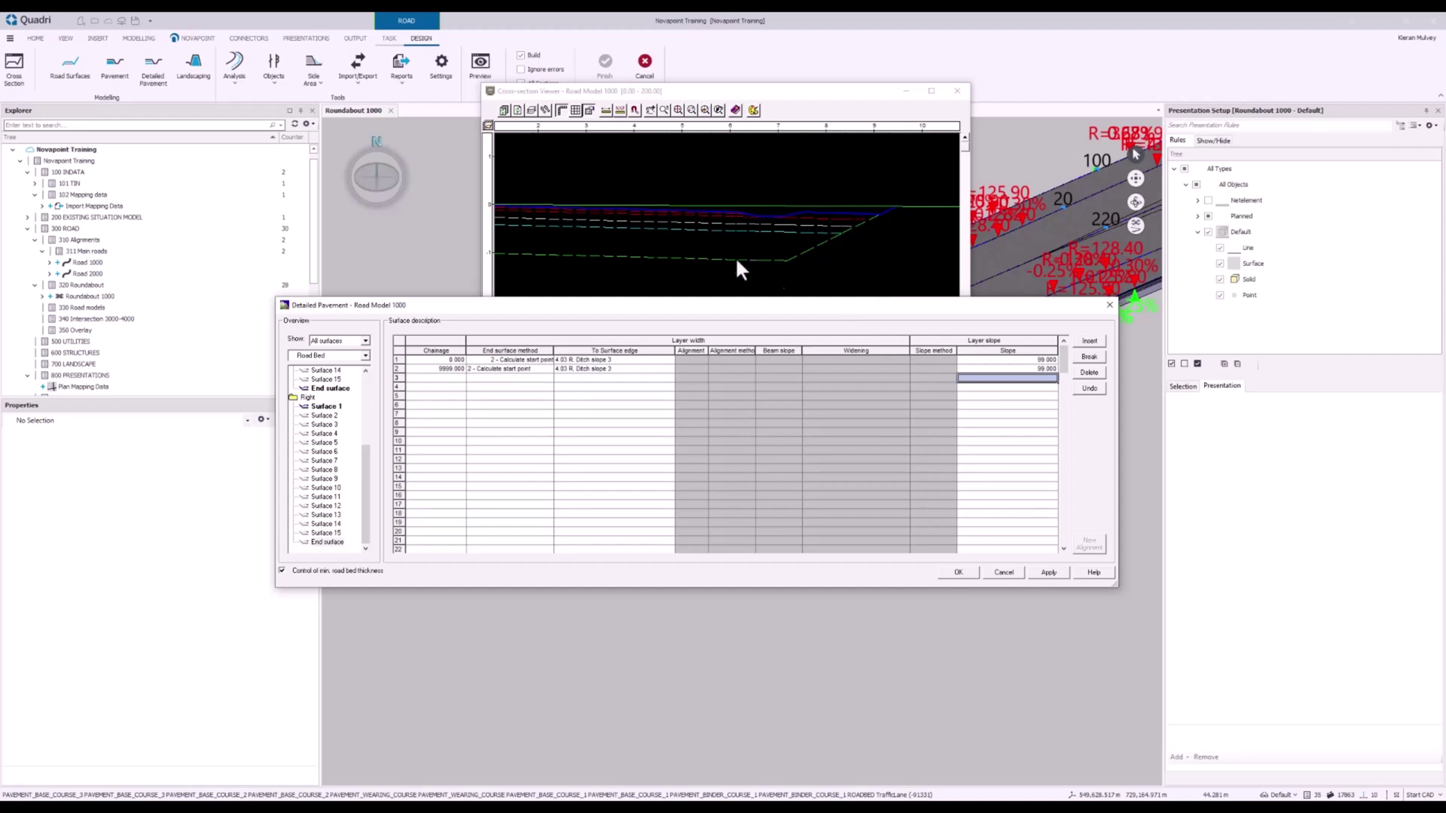
# Apply the right-side road-bed settings and zoom in on the ditch cut-off in the cross-section
pyautogui.click(1043, 575)
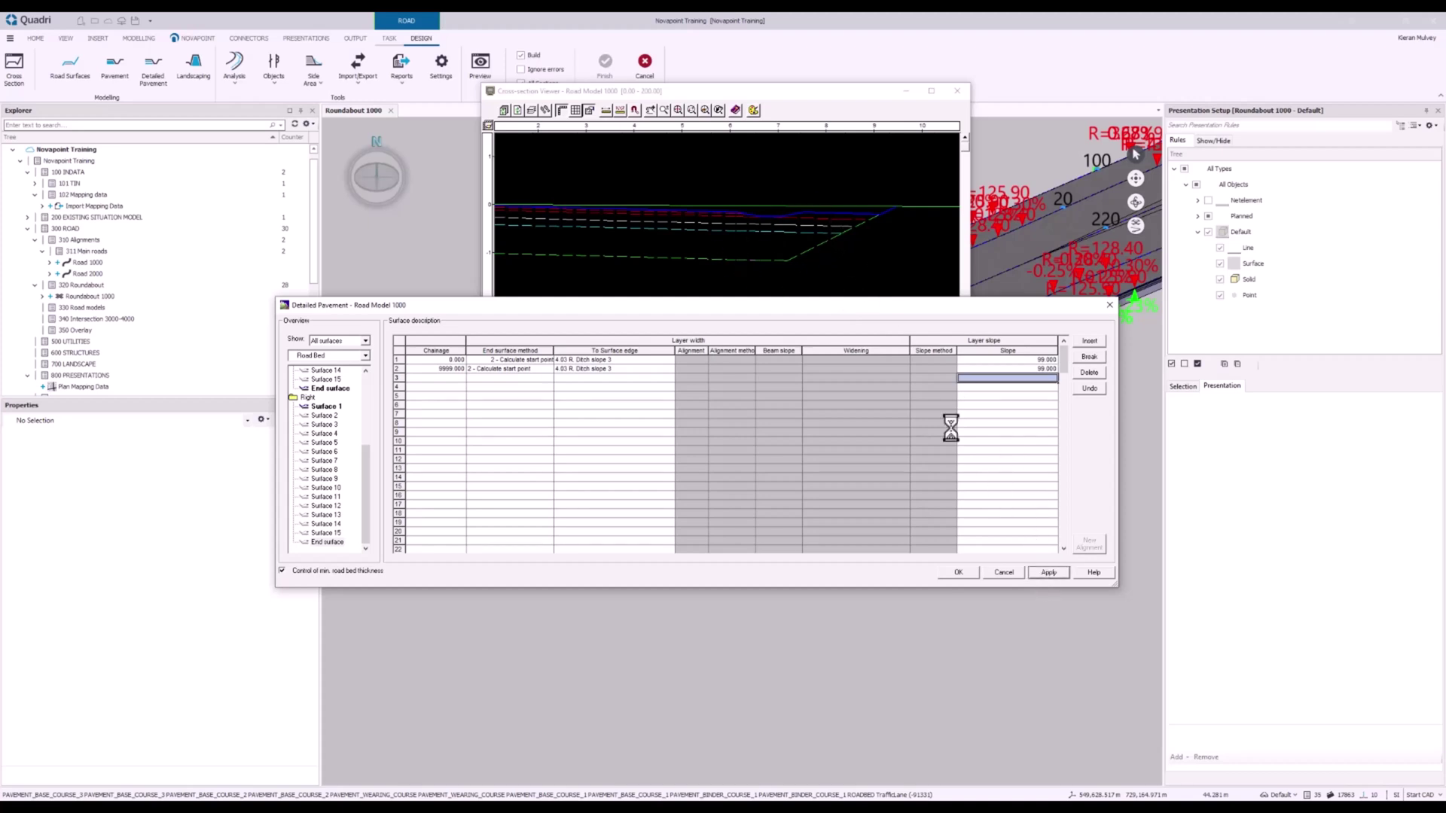
pyautogui.click(824, 243)
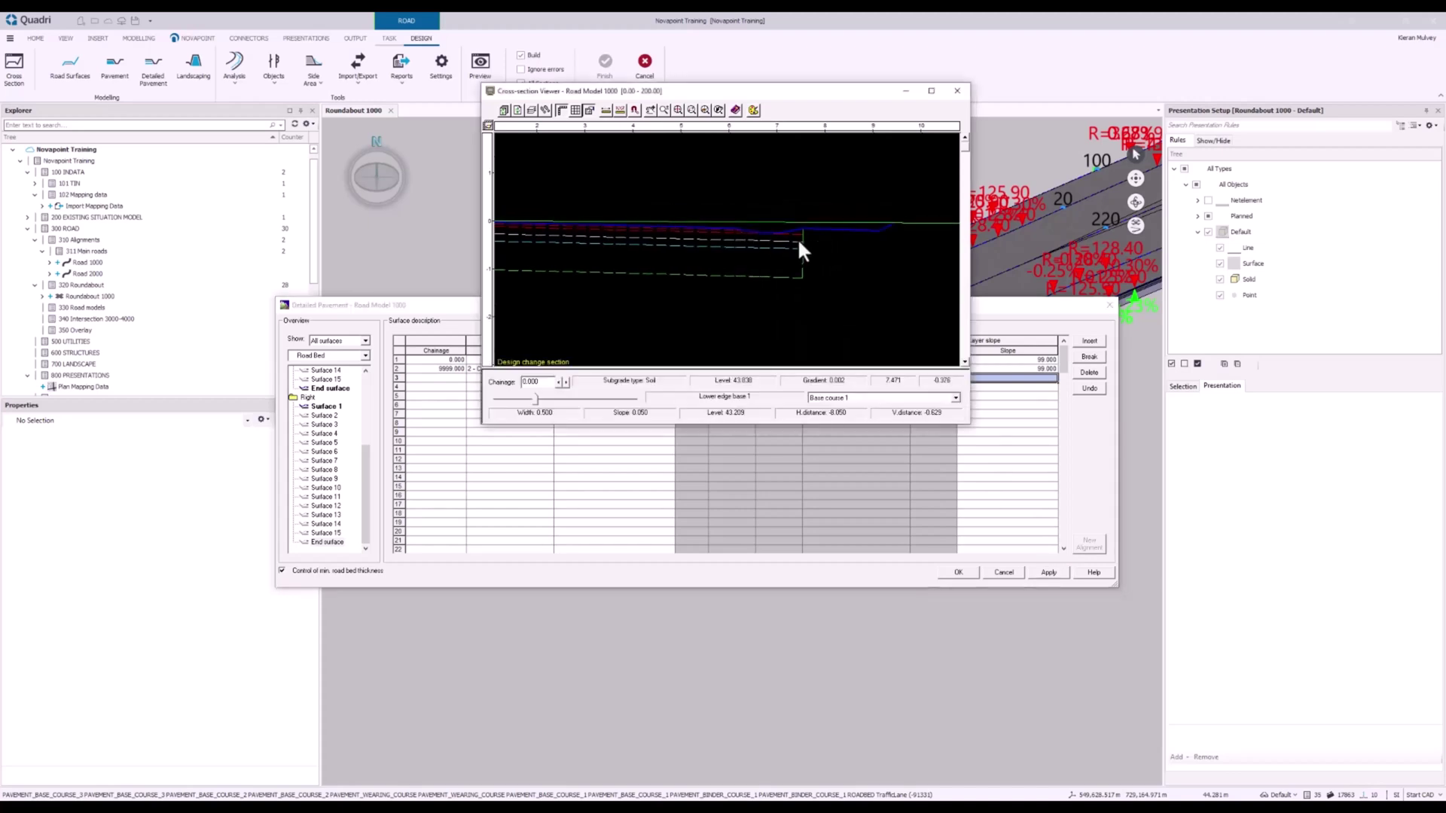
pyautogui.scroll(1, 802, 223)
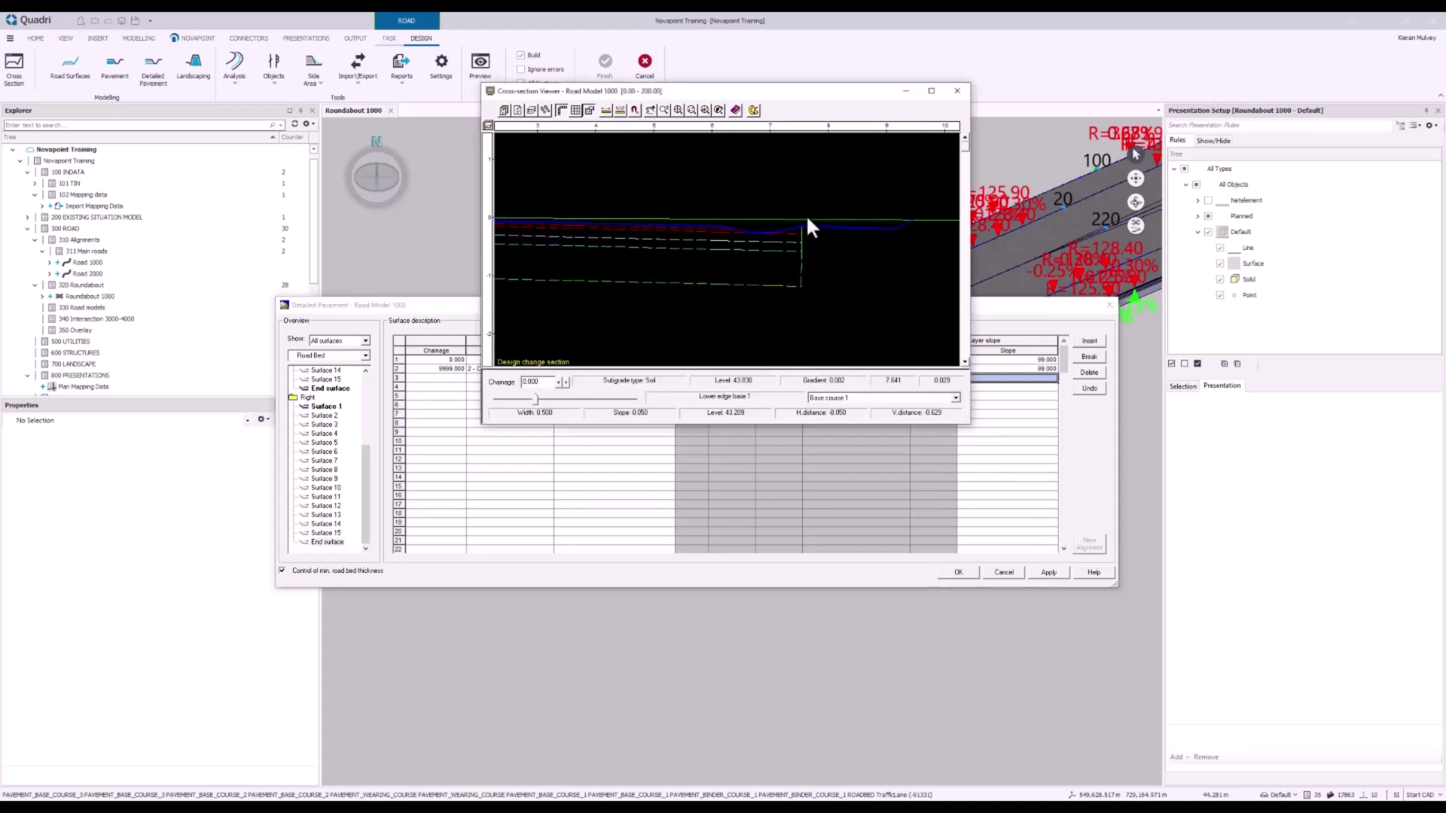
pyautogui.click(792, 229)
# Accept the Detailed Pavement settings with OK and pan to view the whole road
pyautogui.click(461, 307)
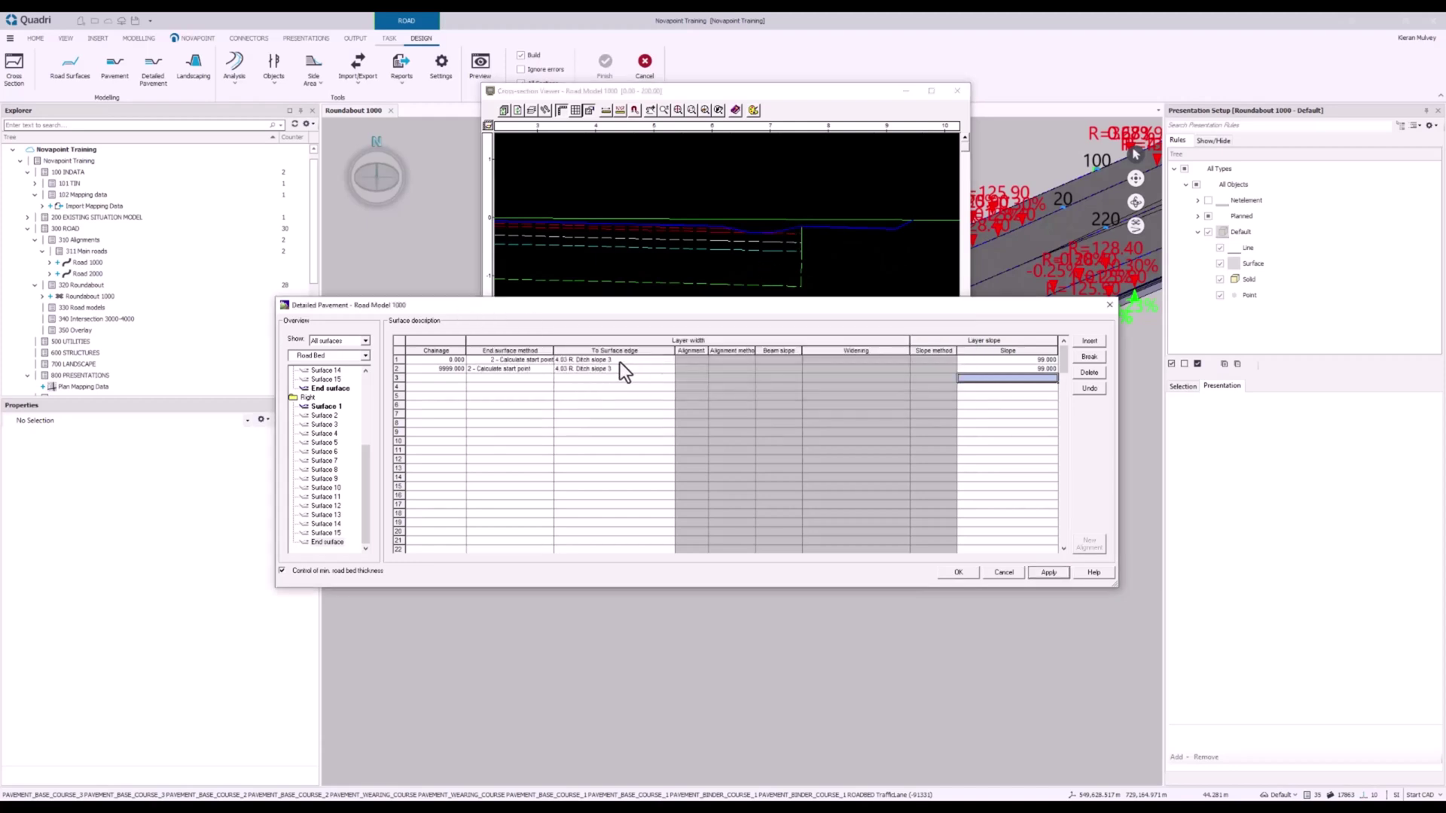
pyautogui.click(958, 572)
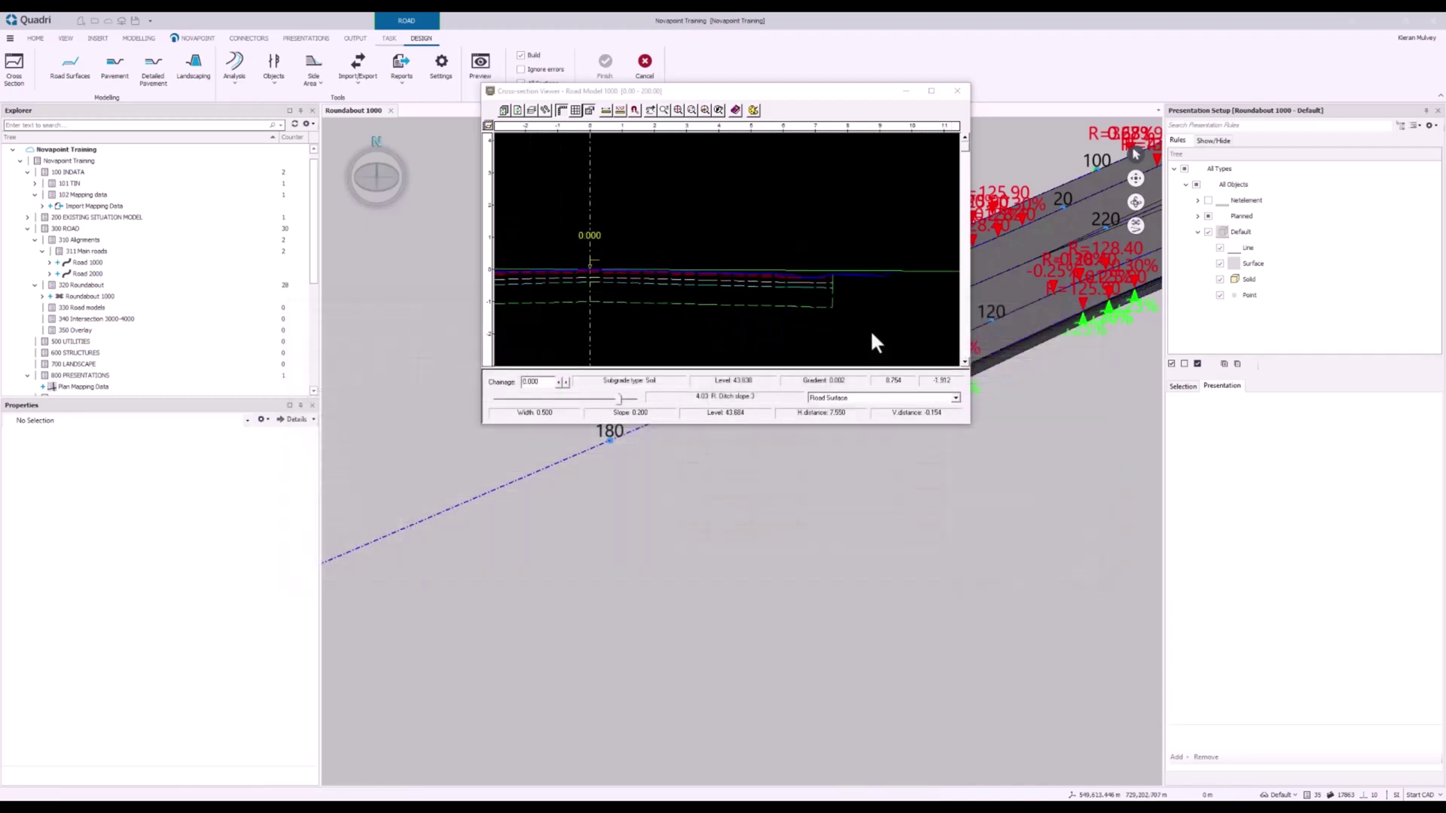
pyautogui.moveTo(810, 343); pyautogui.dragTo(859, 319, button='middle')
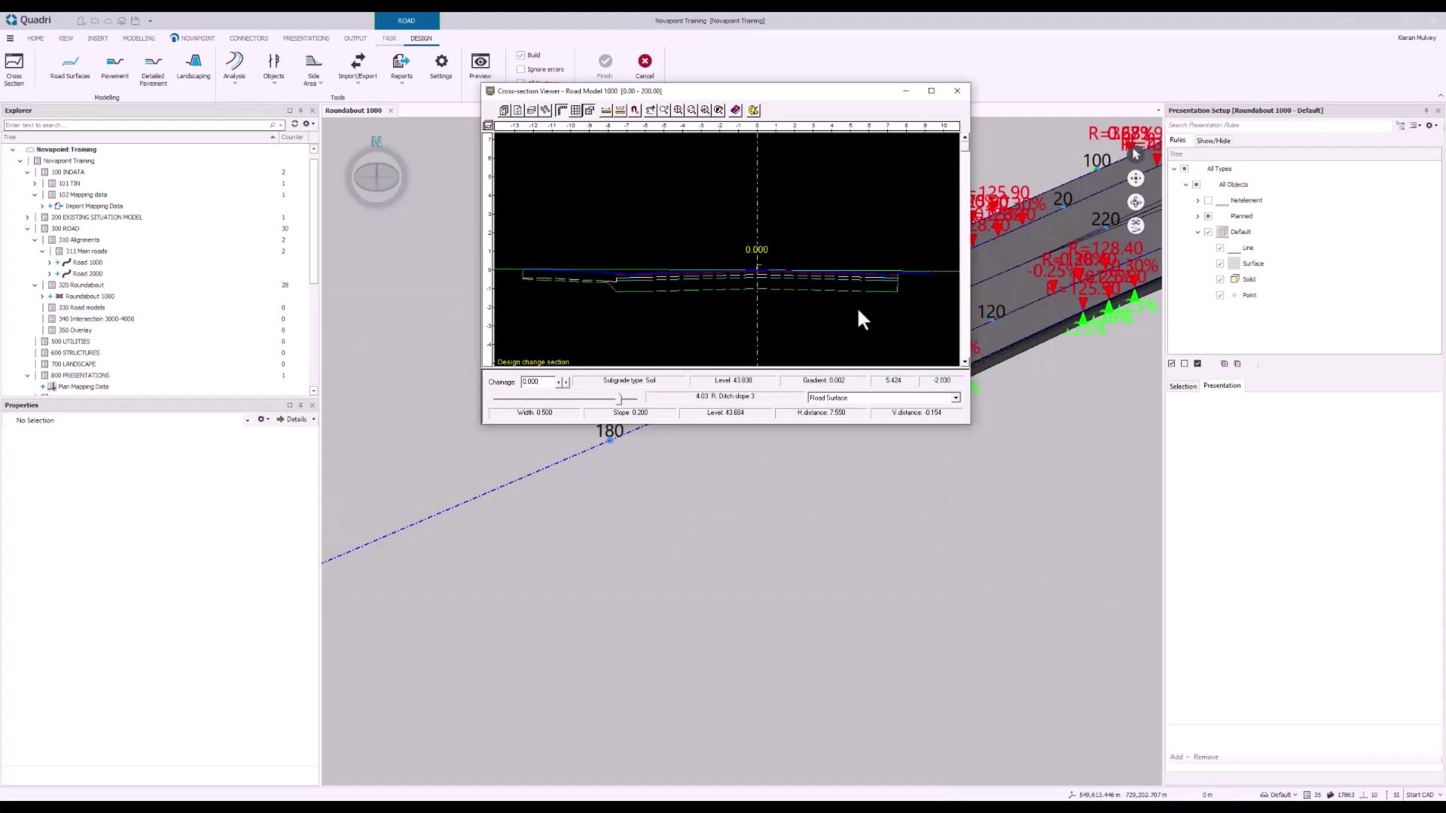